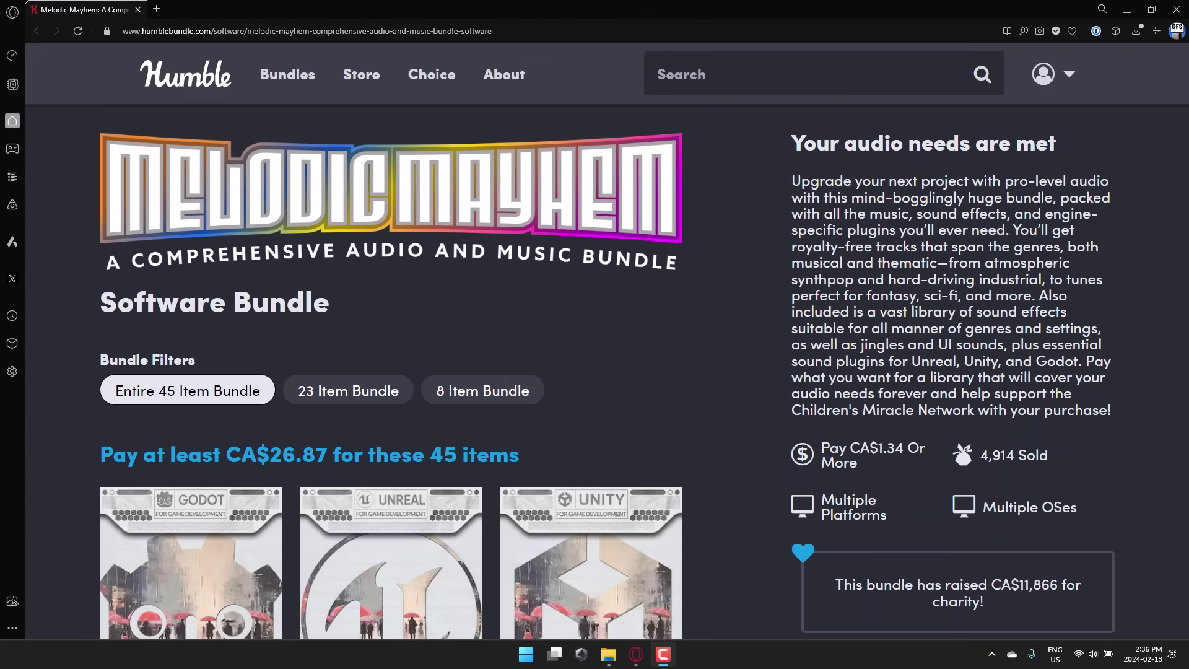
Step: Scroll through the bundle page in the browser to review its items
click(703, 406)
scroll(704, 396, down, 1)
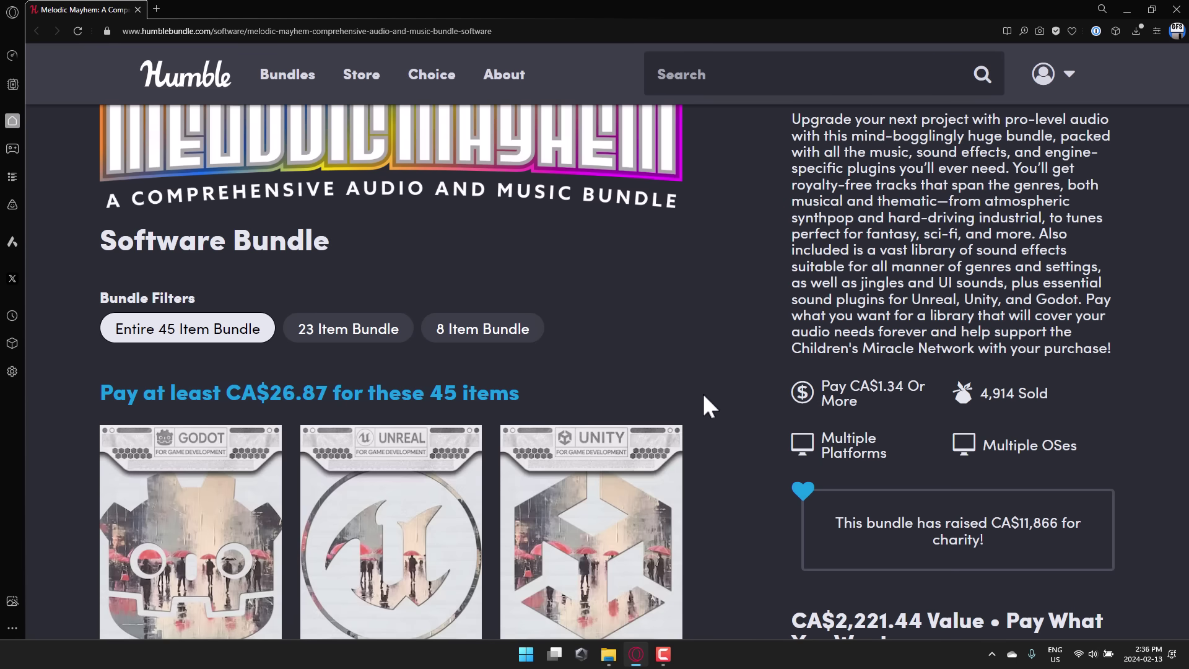
scroll(703, 388, down, 2)
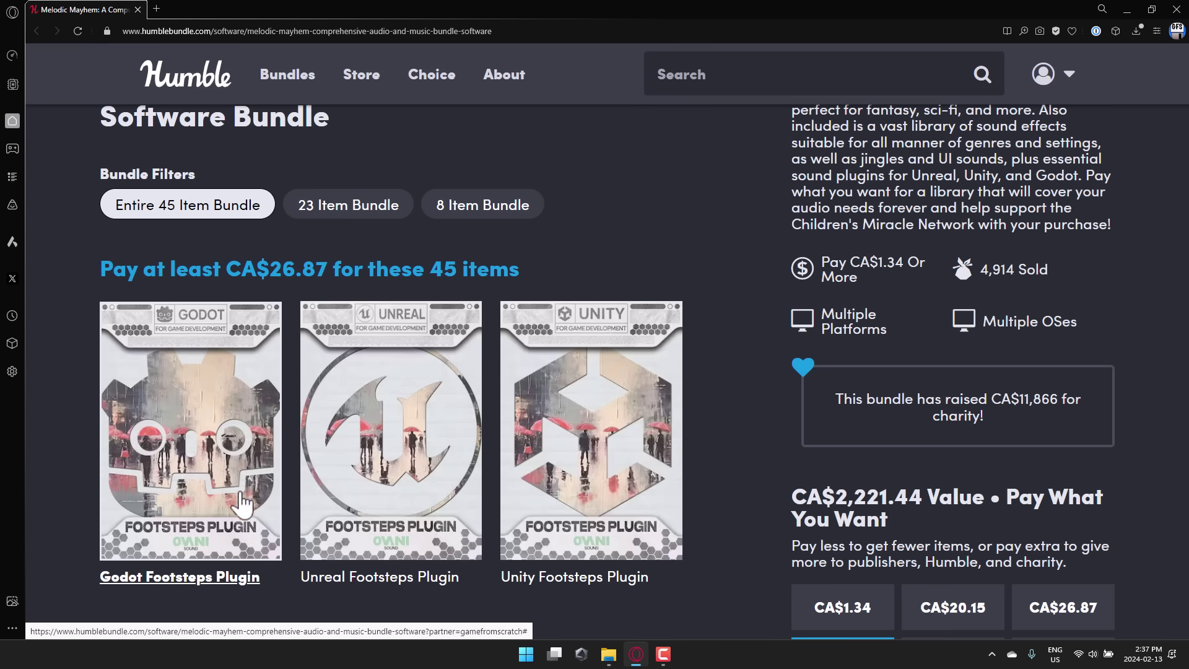
scroll(295, 391, down, 5)
scroll(295, 391, down, 20)
scroll(298, 392, down, 20)
scroll(297, 390, down, 5)
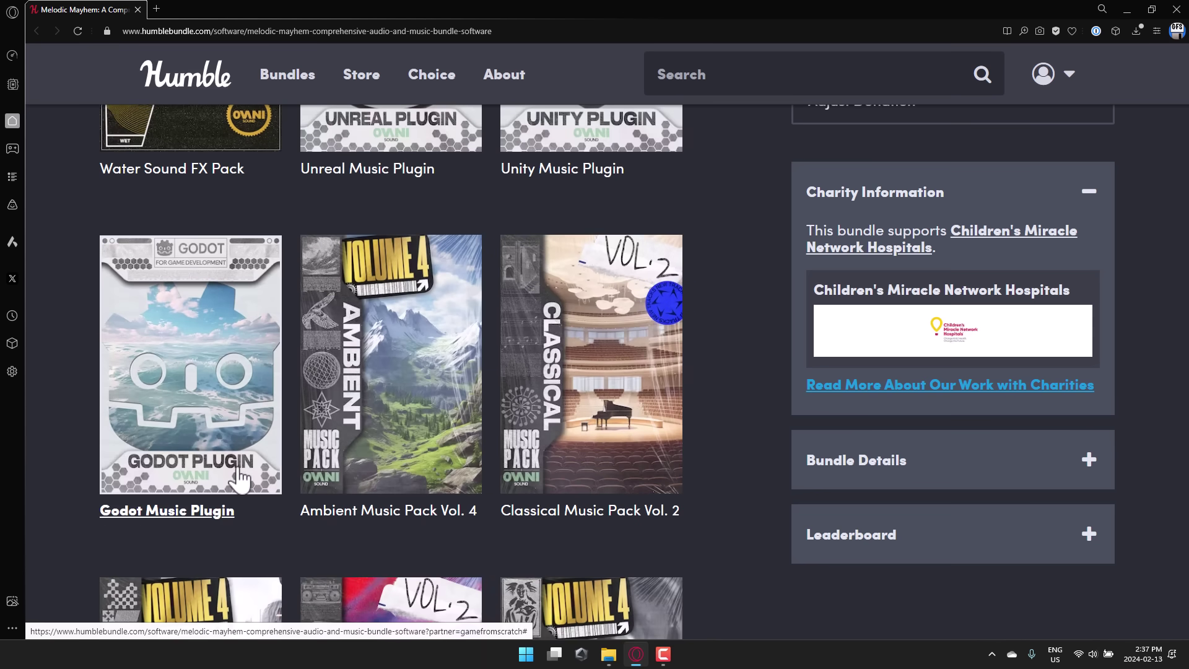
scroll(522, 446, up, 15)
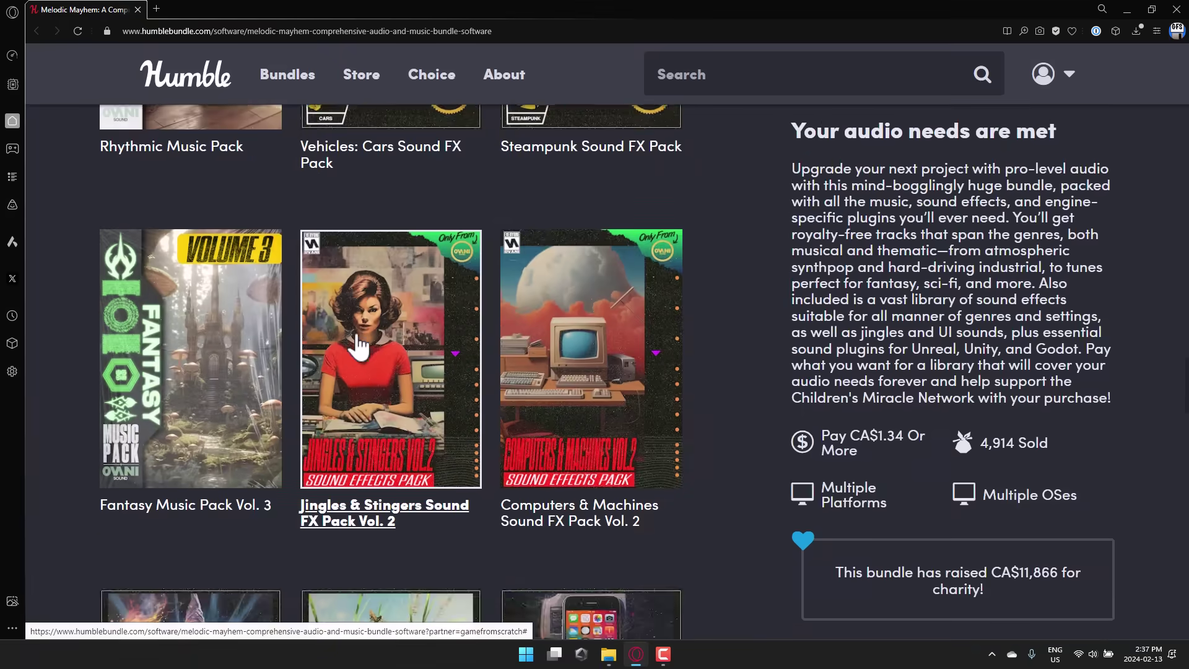
scroll(359, 349, up, 1)
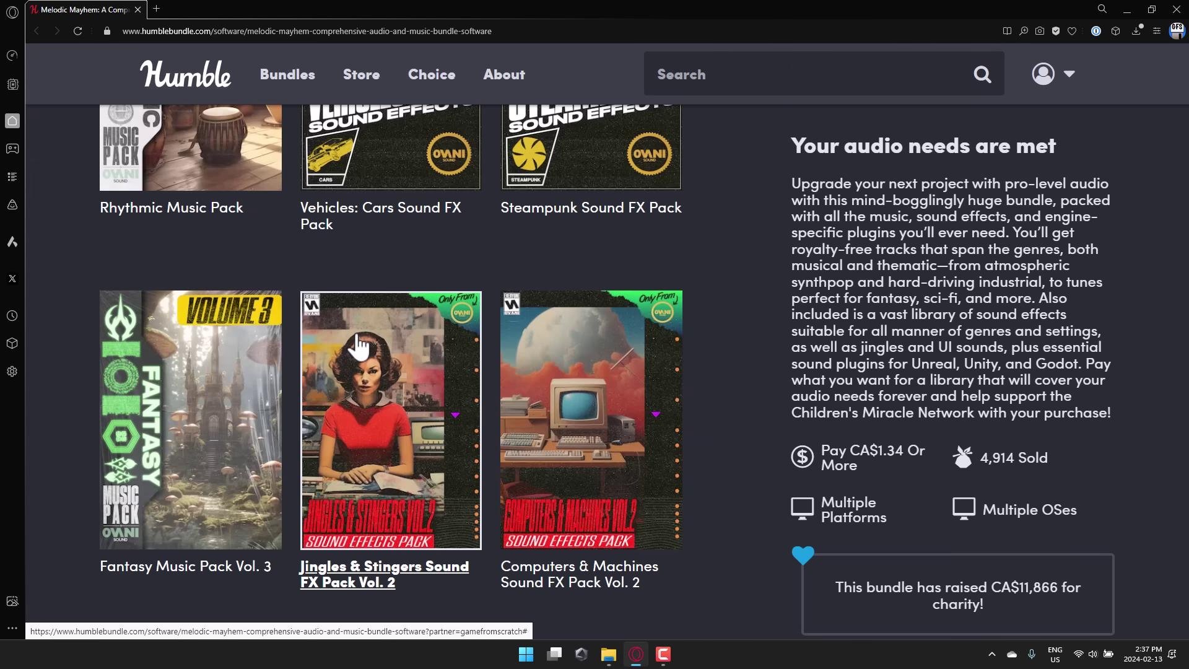
scroll(347, 344, up, 2)
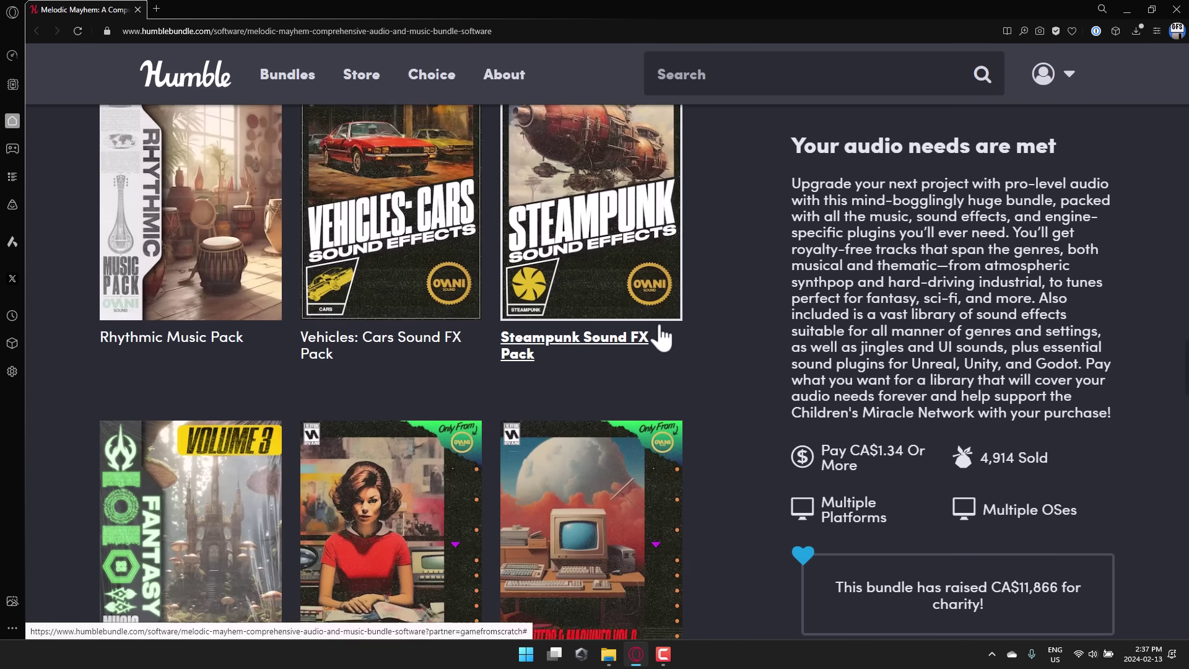
scroll(730, 329, up, 6)
scroll(729, 329, up, 1)
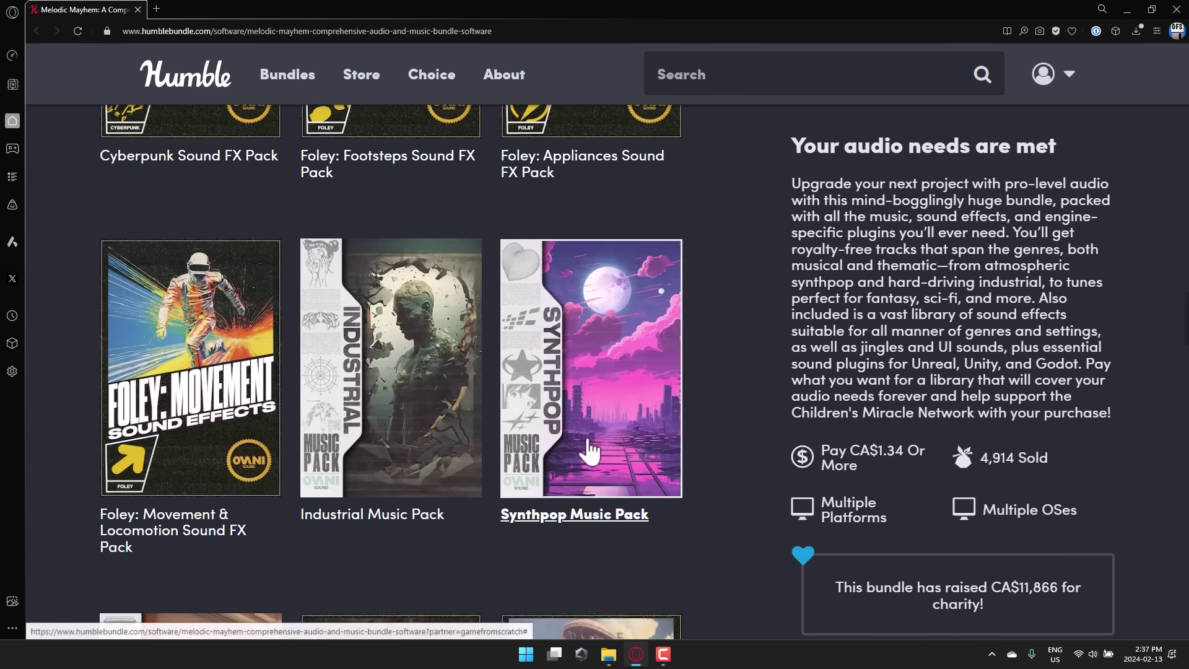
scroll(398, 402, down, 5)
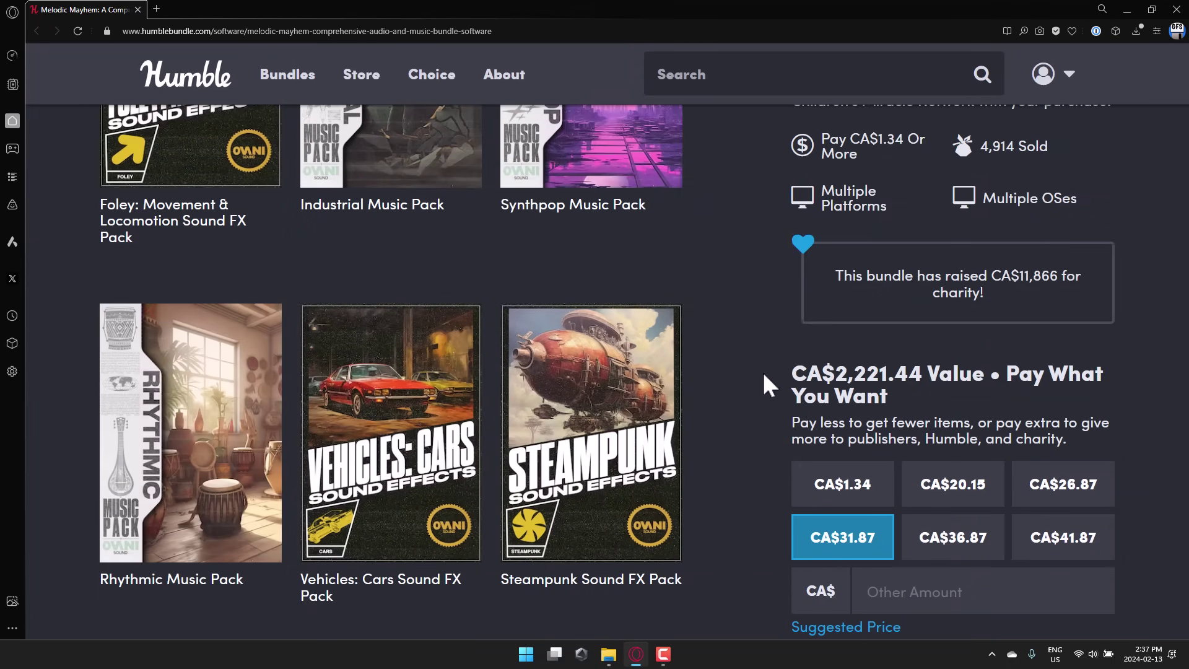
scroll(768, 386, up, 10)
scroll(767, 377, up, 15)
scroll(766, 378, up, 8)
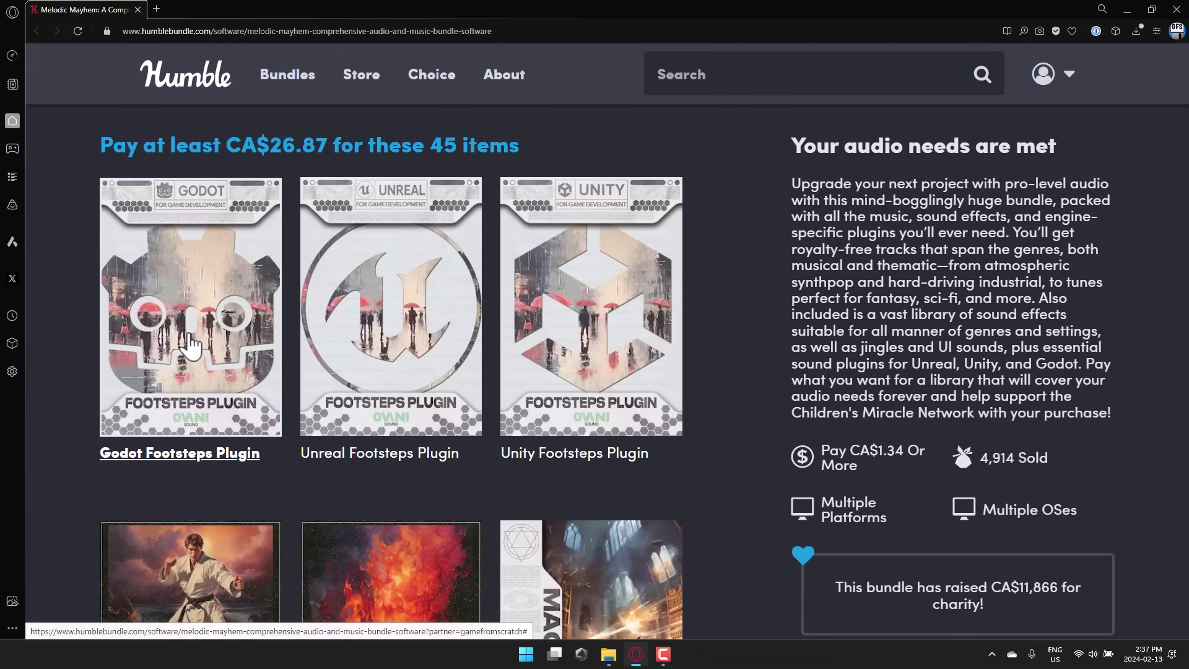
Step: Extract the Godot Footsteps Plugin archive into its own folder in Downloads with 7-Zip
click(608, 654)
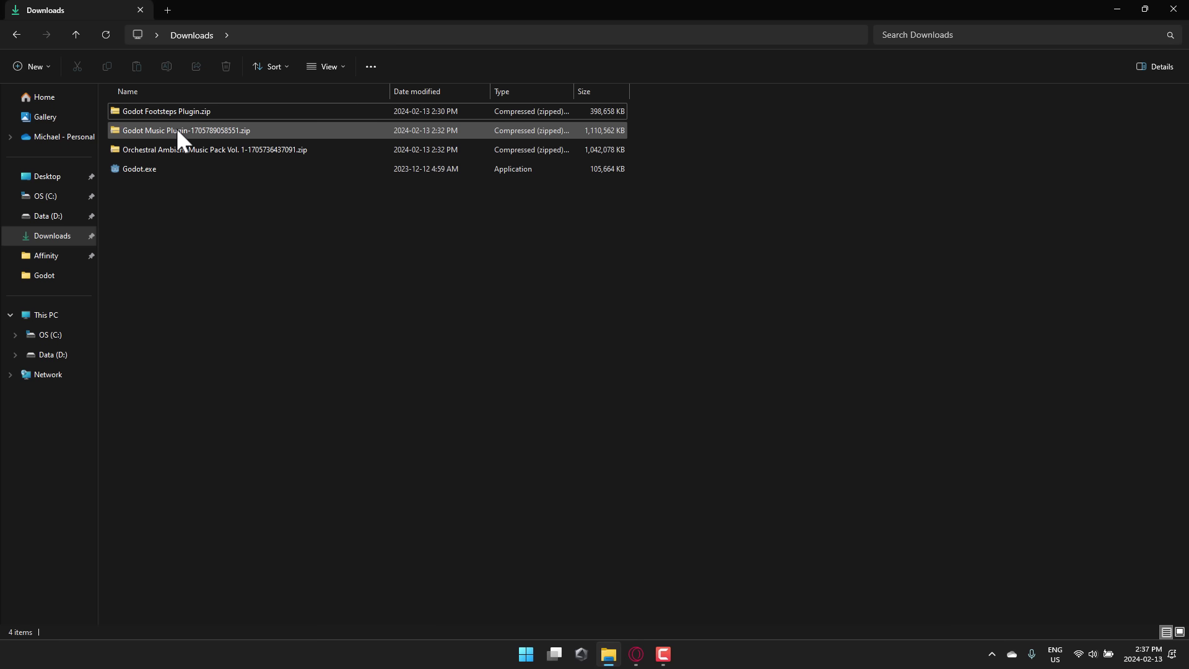
click(179, 110)
right_click(178, 106)
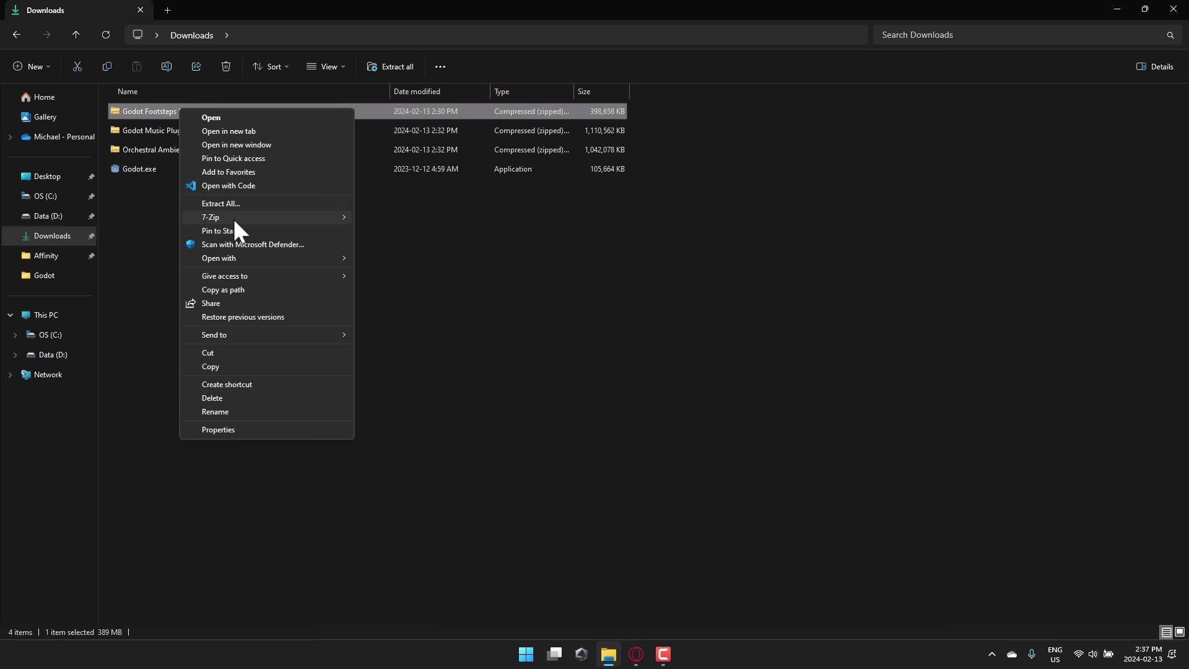
mouse_move(233, 217)
click(508, 274)
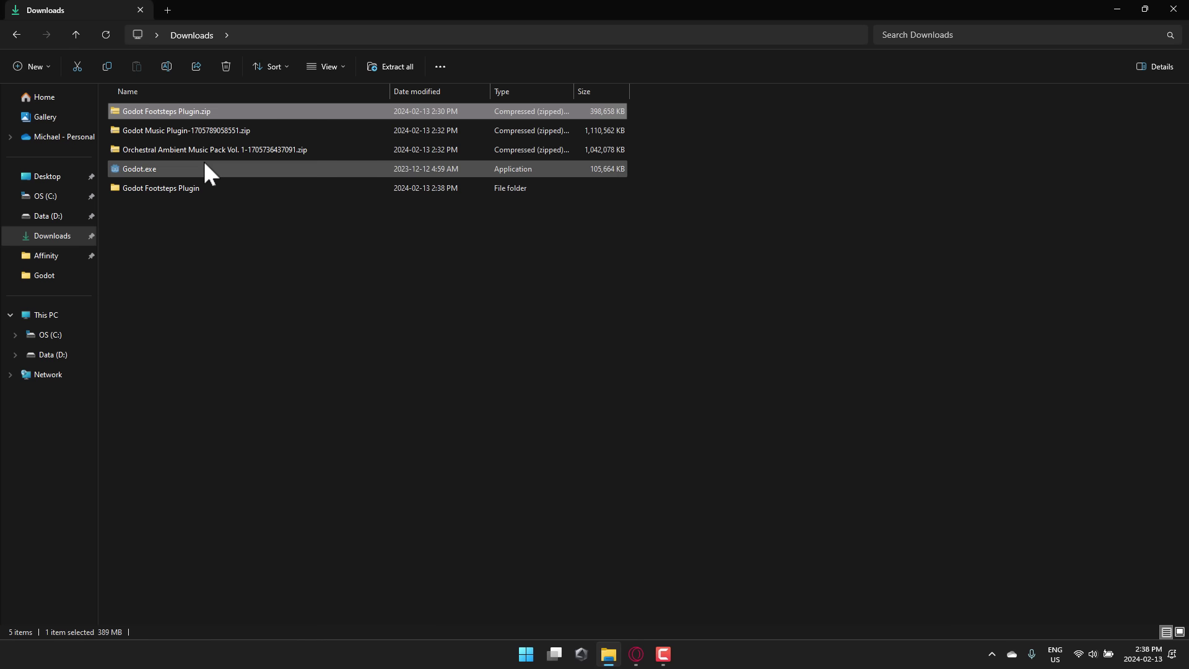
Step: Extract the Godot Music Plugin and Orchestral Ambient Music Pack archives, then launch Godot.exe
right_click(179, 128)
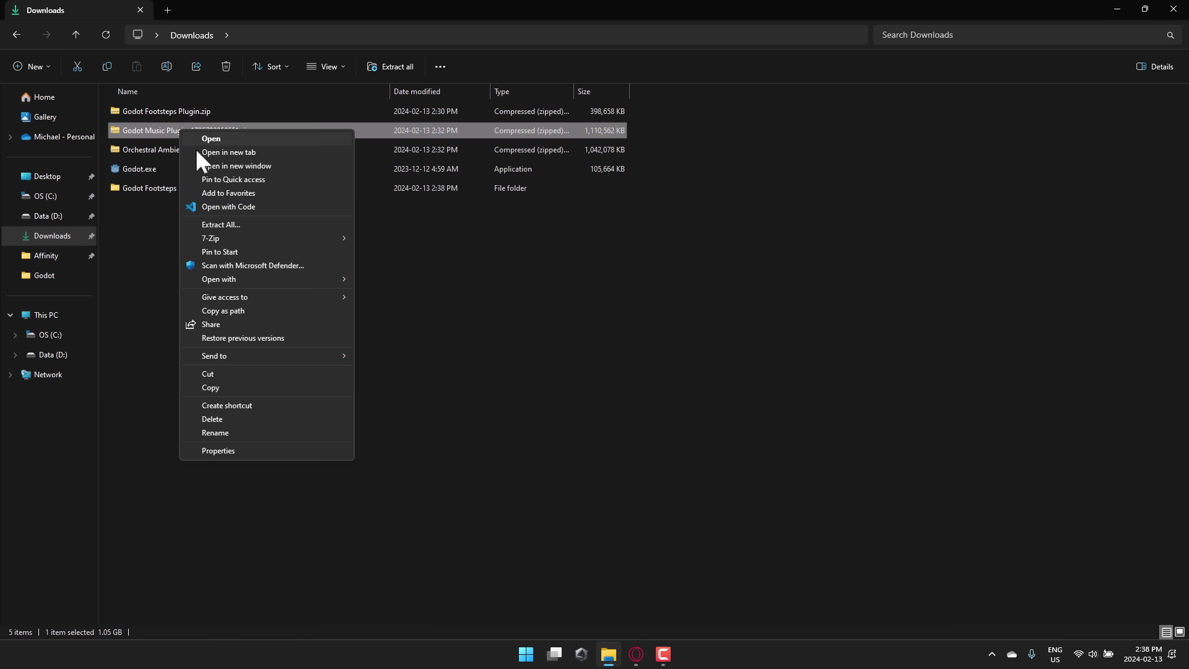
mouse_move(235, 244)
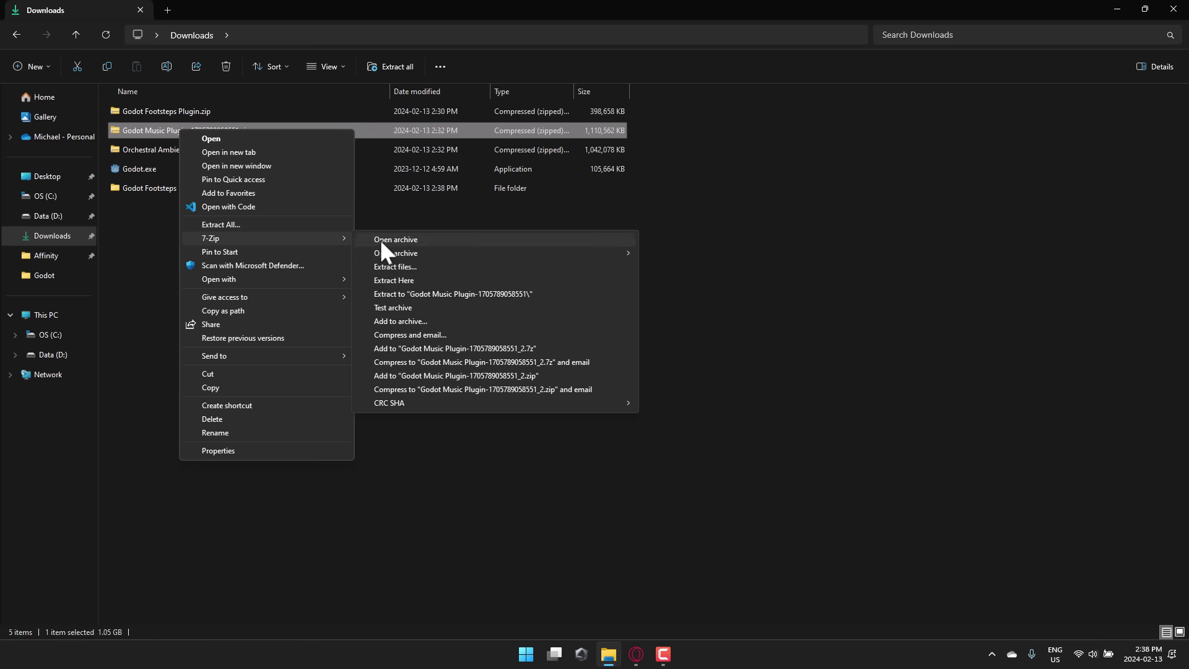
click(467, 292)
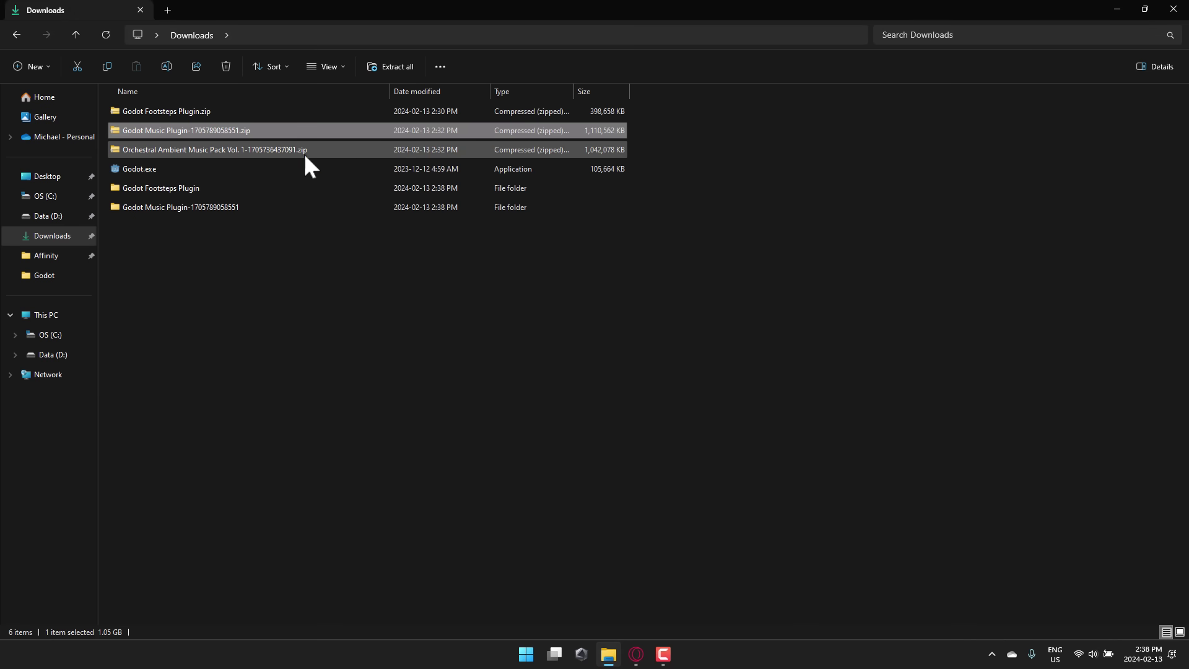
right_click(205, 147)
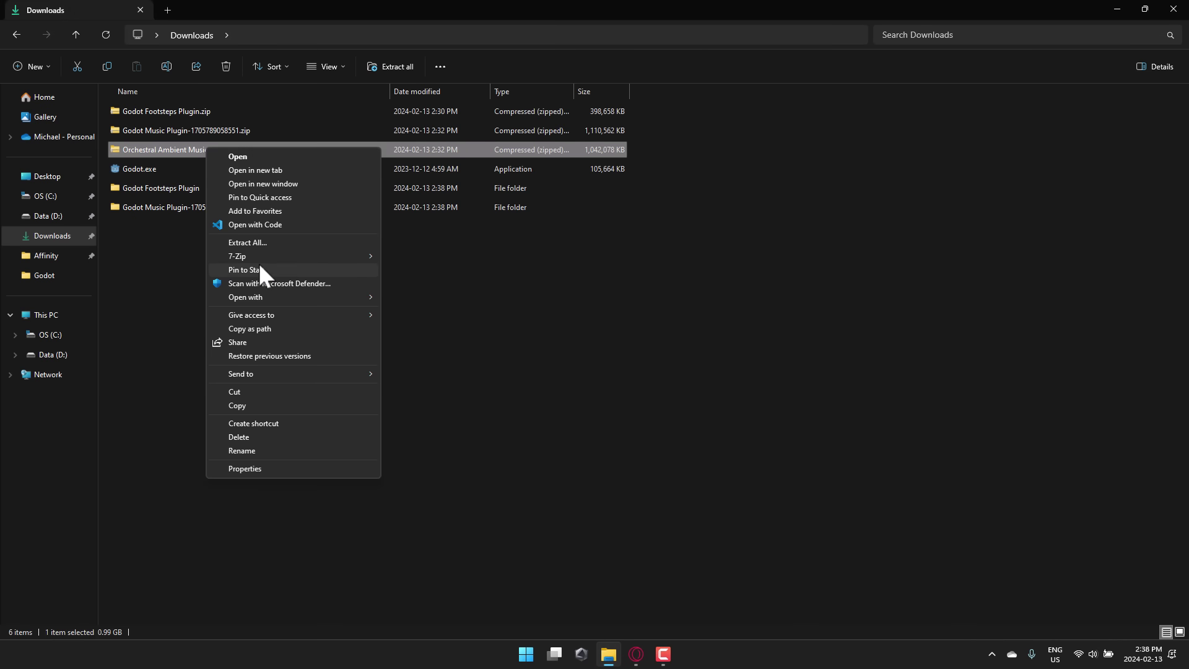
mouse_move(267, 255)
click(538, 310)
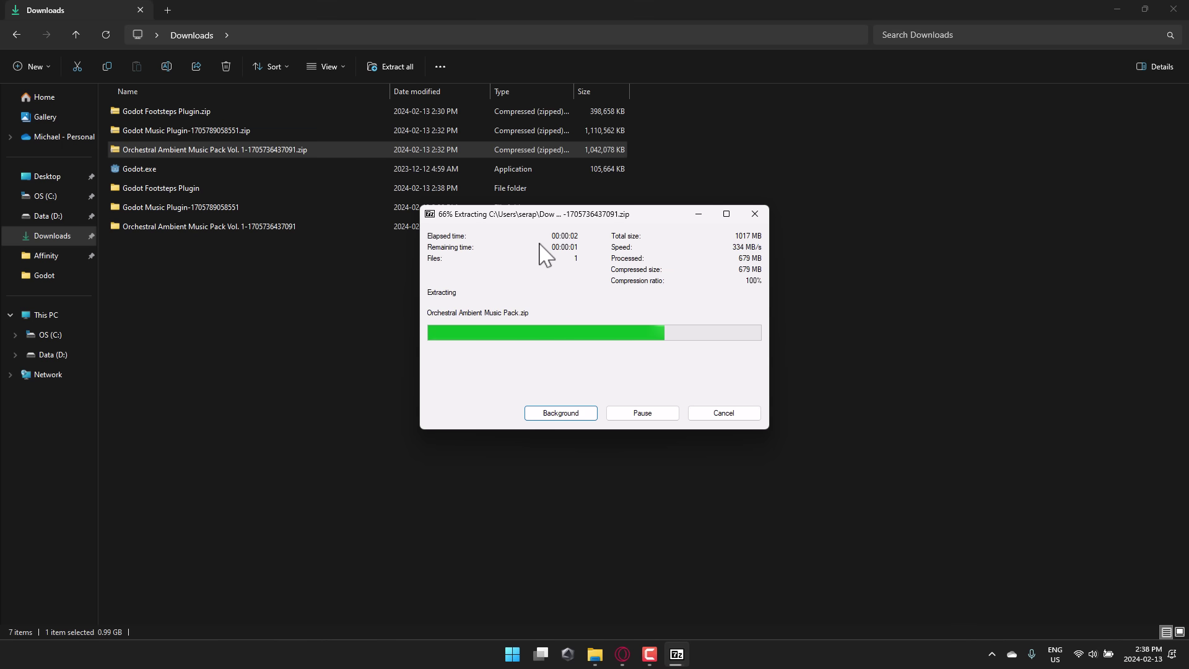
click(133, 169)
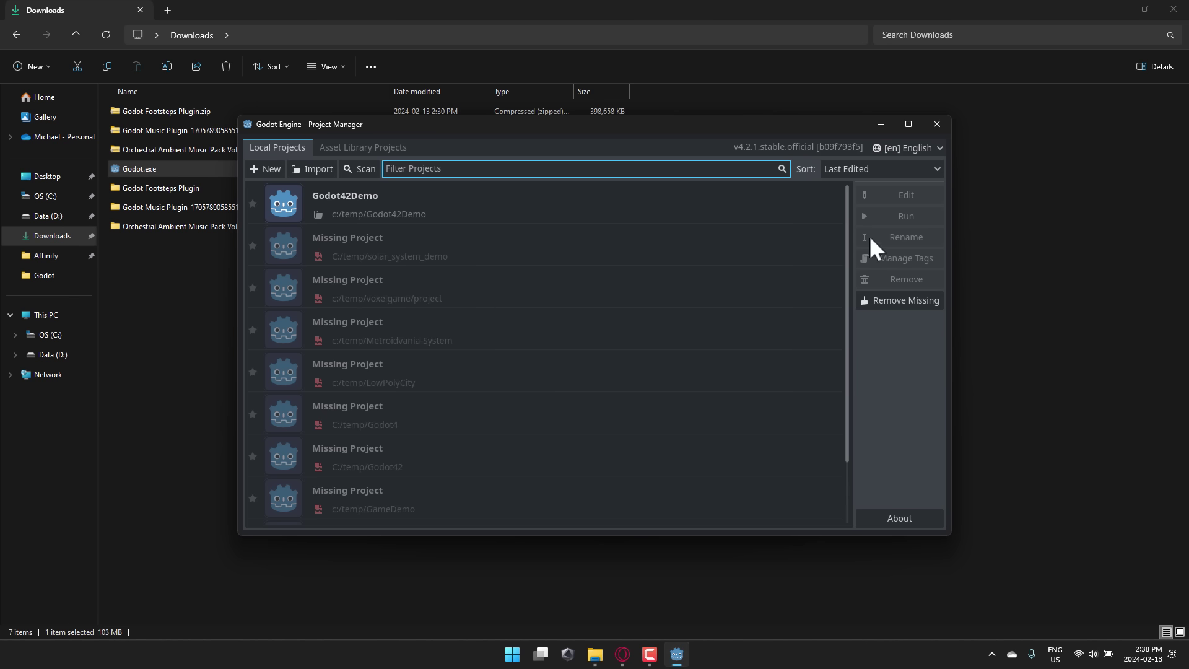
Step: Remove all missing projects, then create OddEOH in its own c:/temp folder with version control None
click(916, 300)
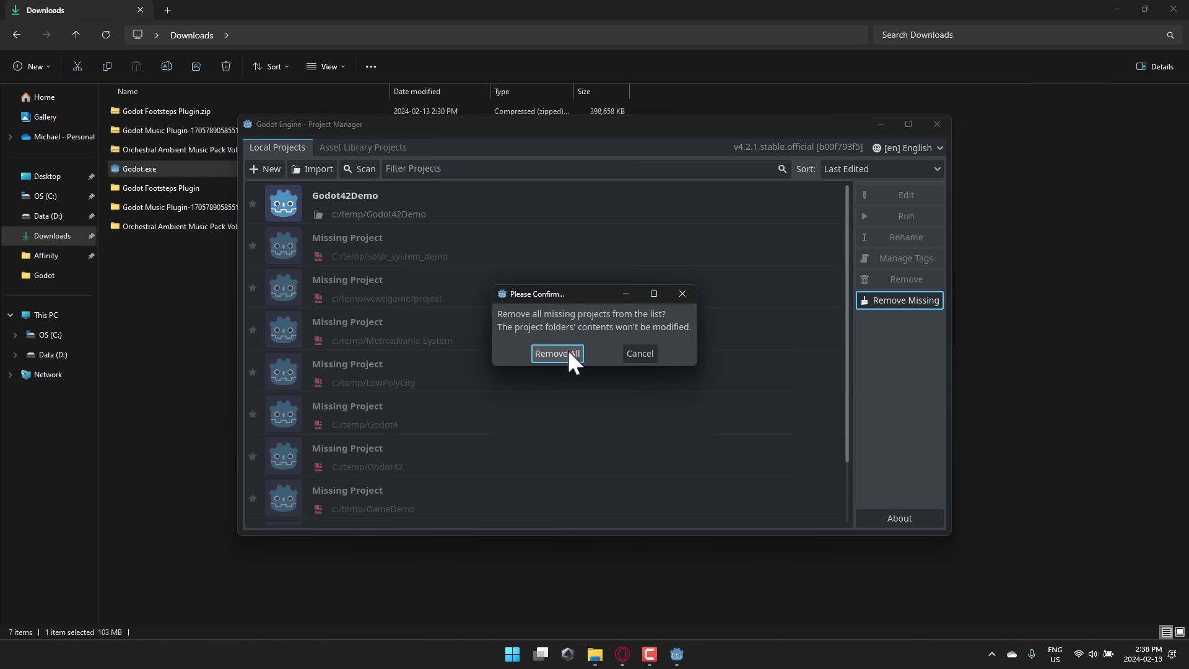
click(565, 349)
click(266, 168)
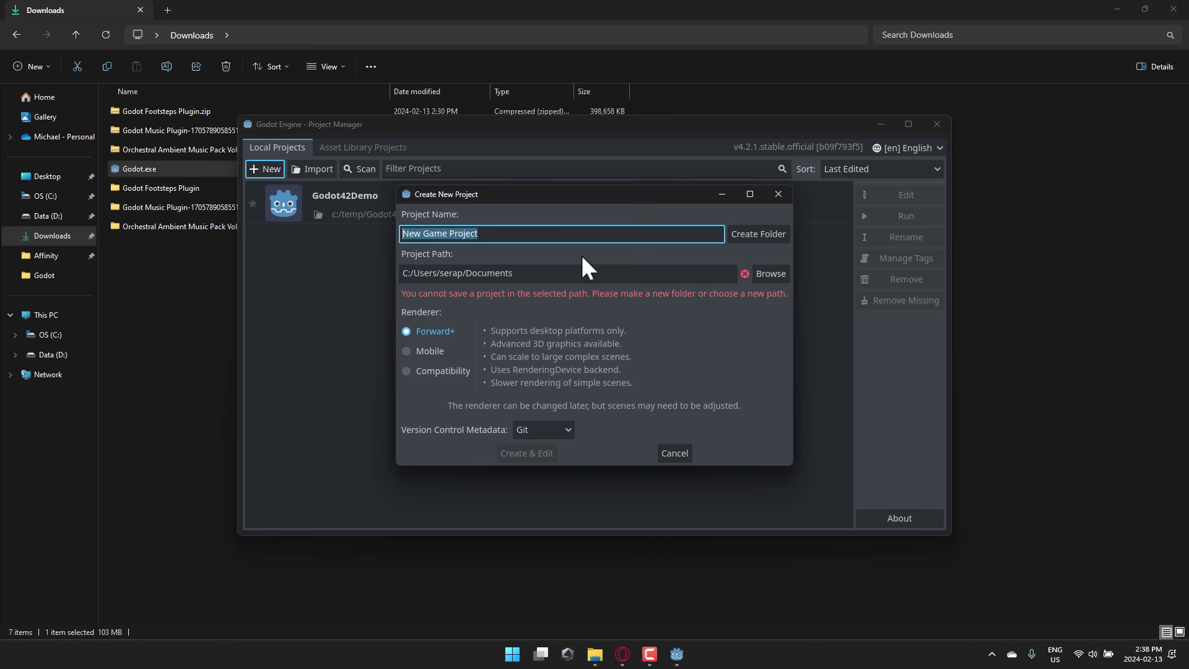
text(Odd)
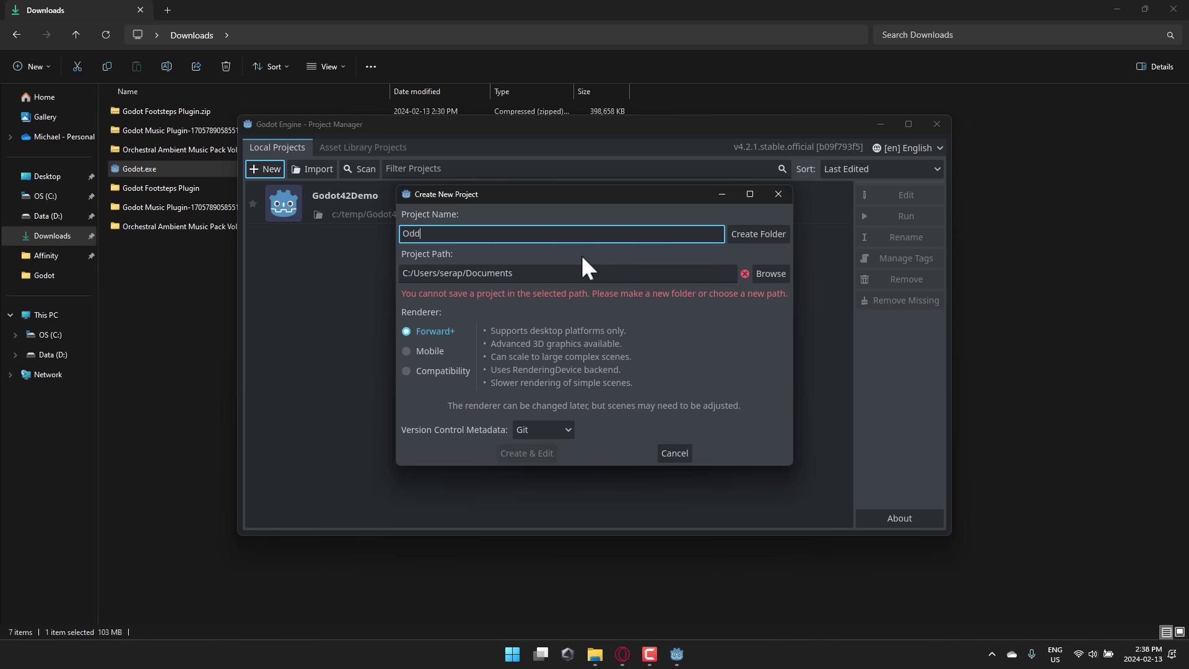
text(EOH)
click(537, 272)
key(ctrl+a)
text(c:/temp)
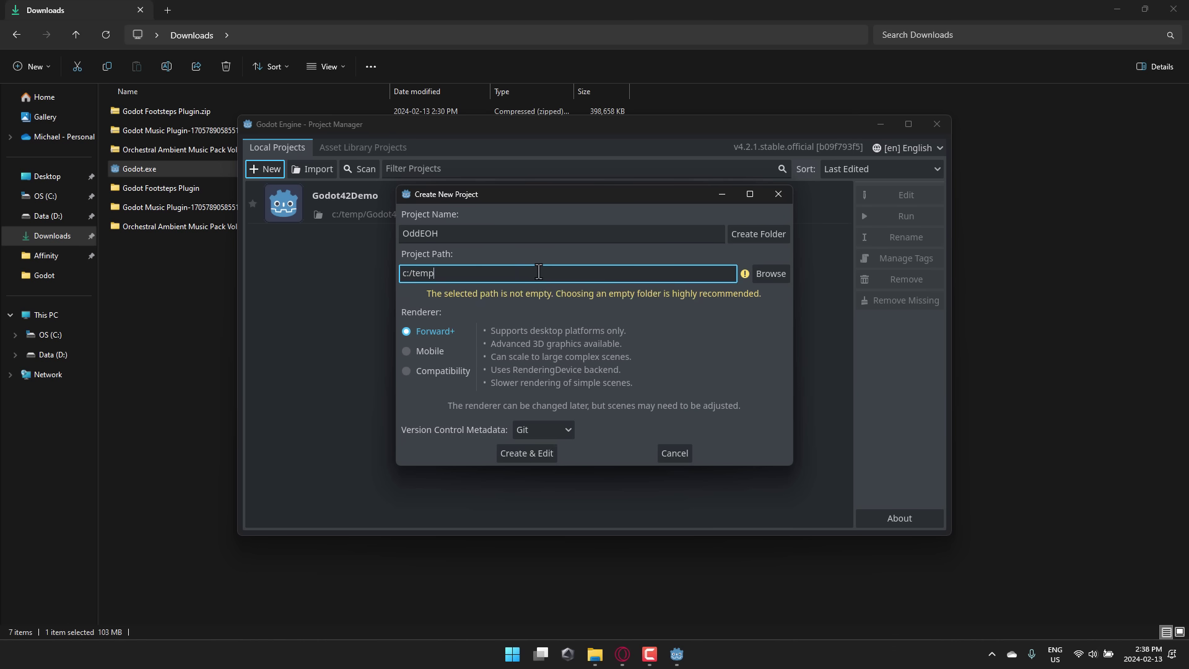
click(545, 426)
click(540, 449)
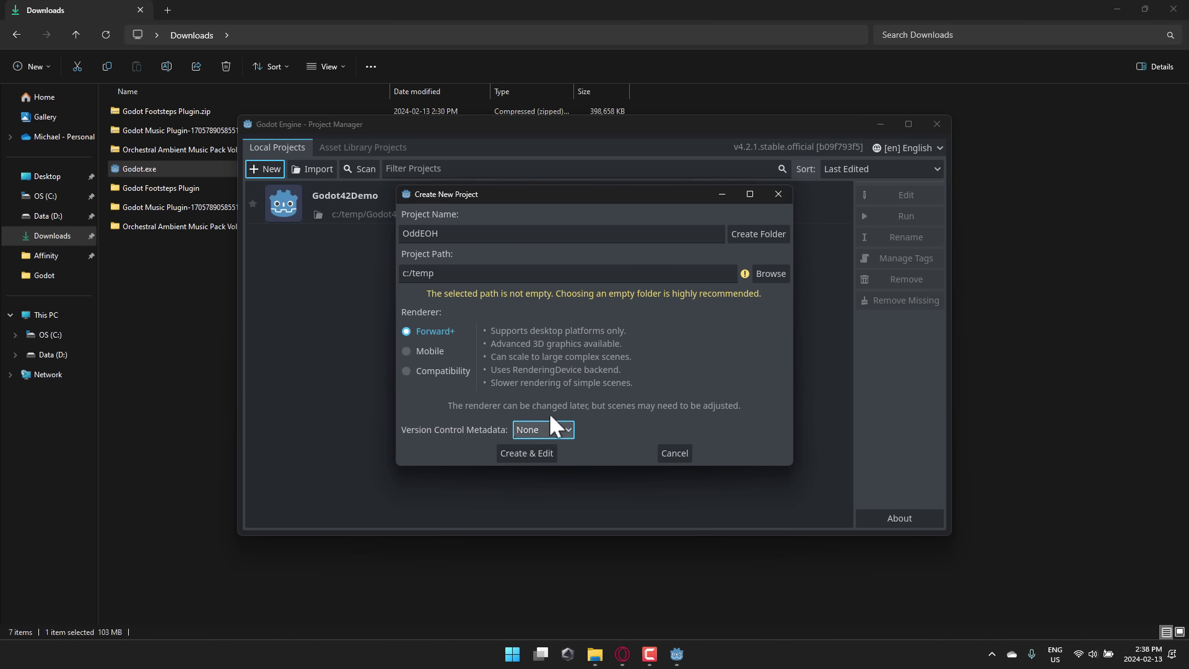
click(740, 233)
click(534, 453)
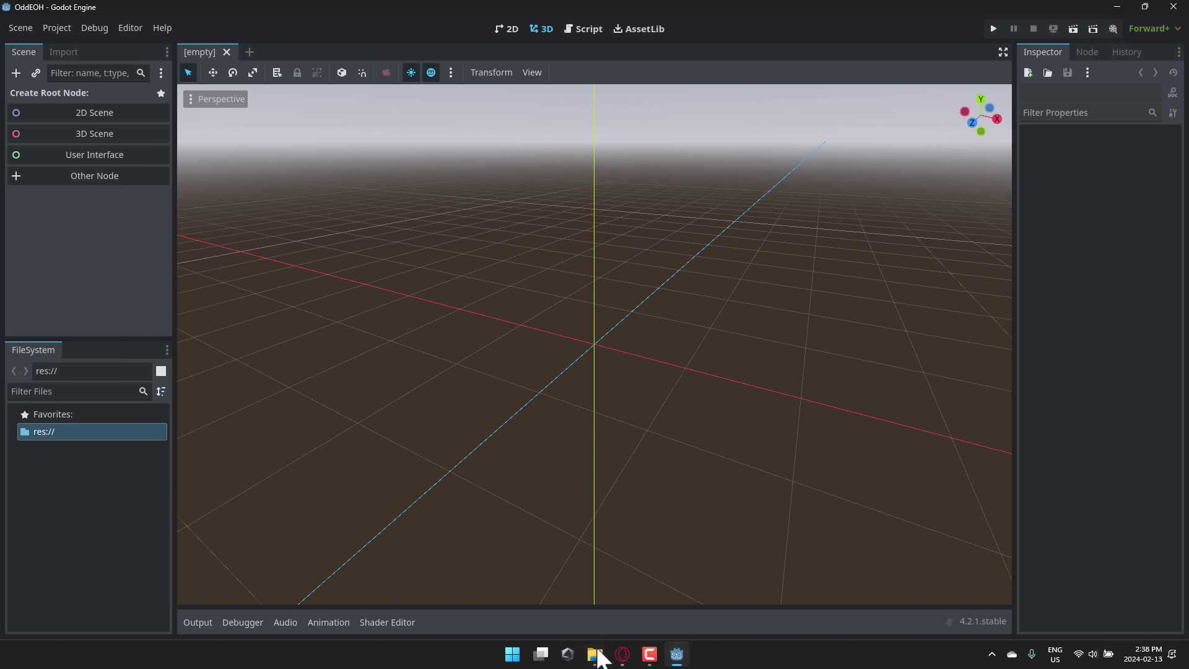
Step: Open the extracted Godot Footsteps Plugin 1.0 folder in a windowed Explorer over the editor
click(594, 654)
click(595, 654)
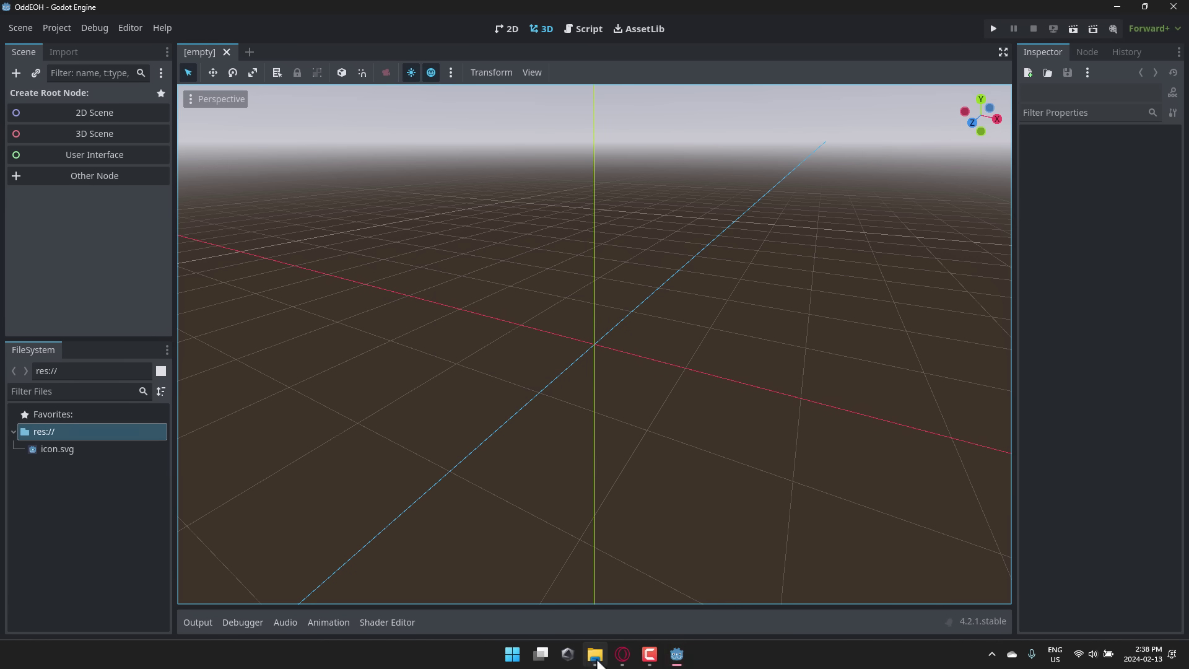
click(595, 653)
double_click(399, 11)
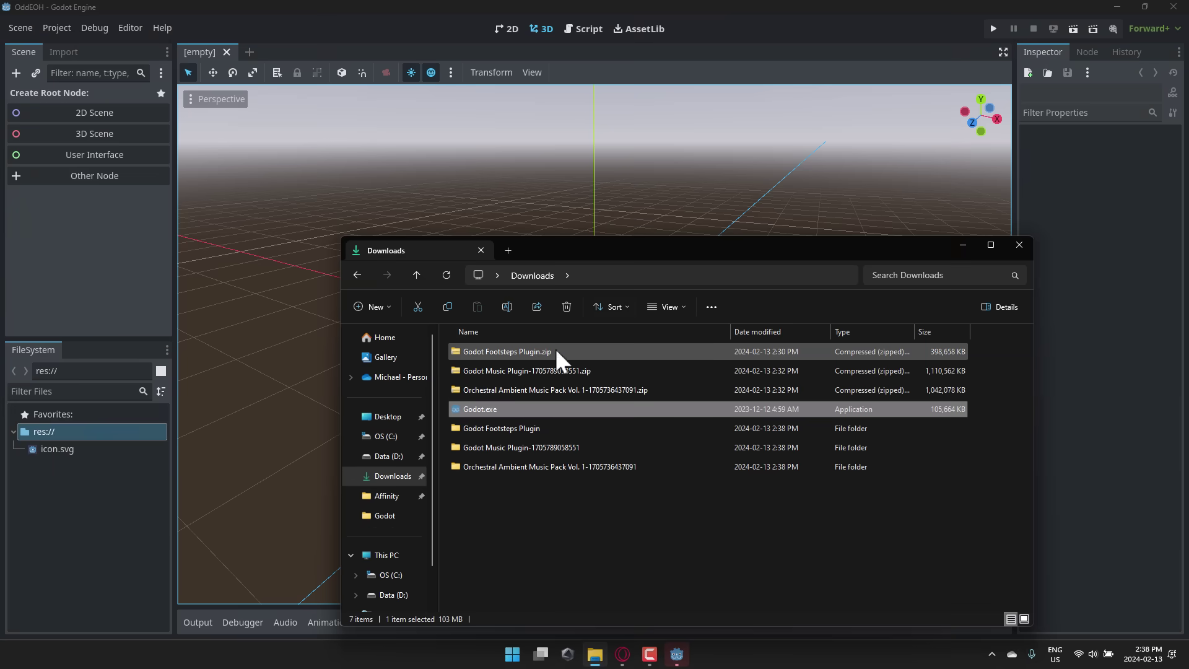
double_click(504, 428)
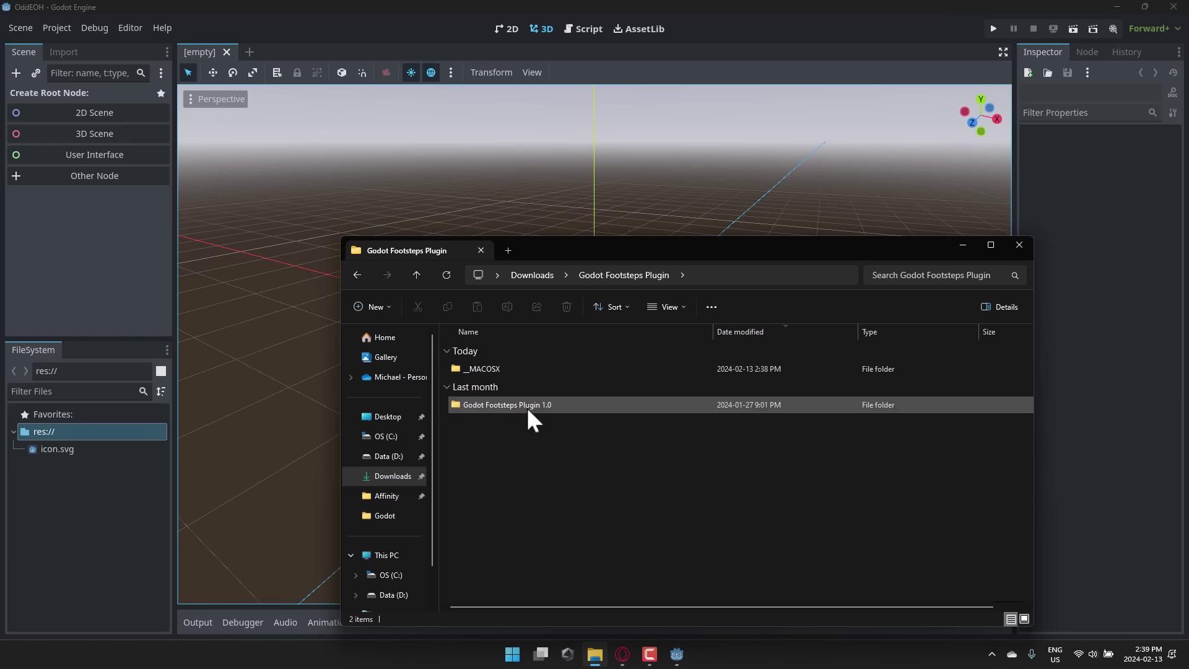
double_click(526, 404)
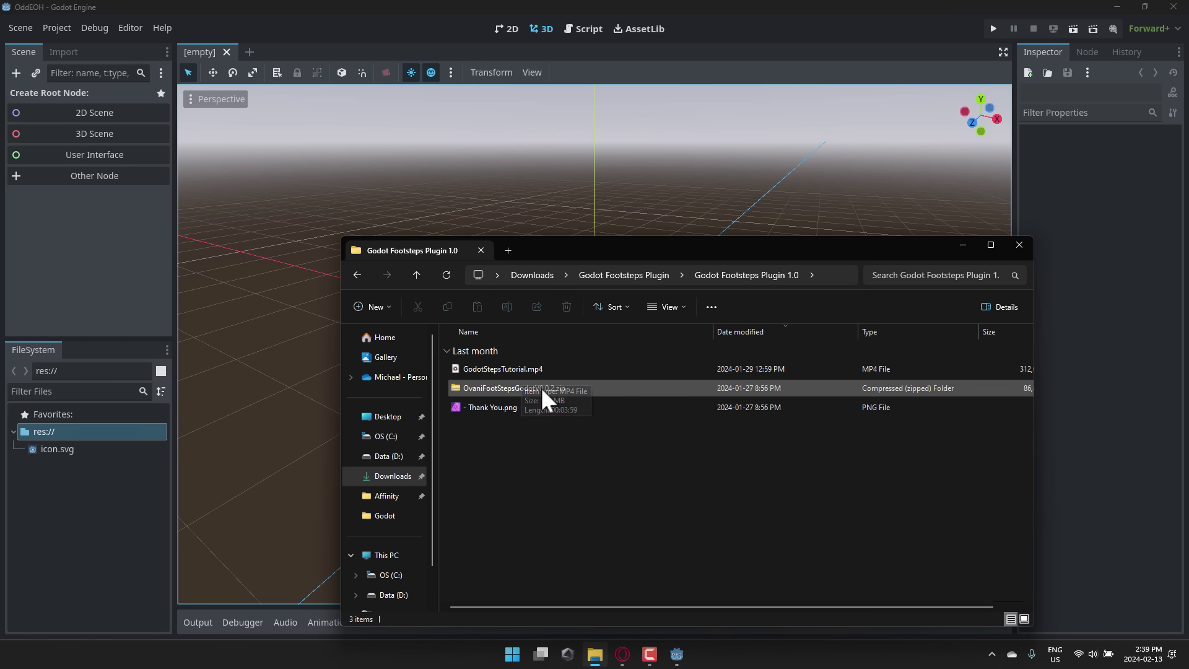
Step: Extract the OvaniFootStepsGodotV0.0.2 zip into its own folder with 7-Zip
click(511, 387)
right_click(511, 388)
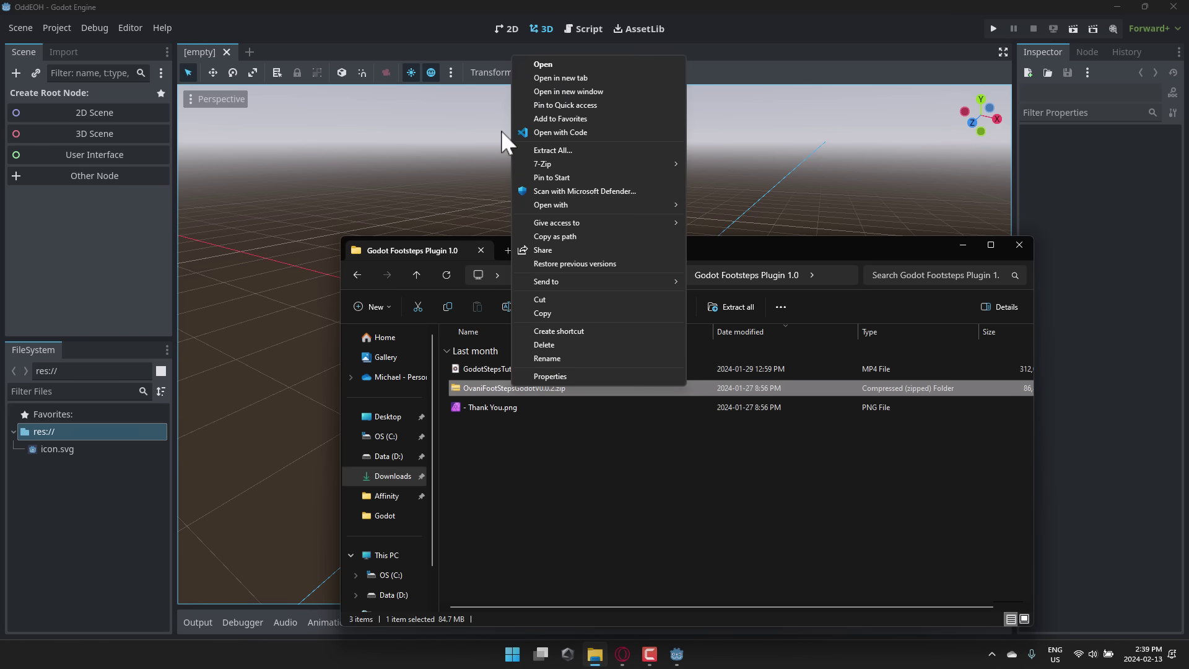
mouse_move(582, 164)
click(796, 217)
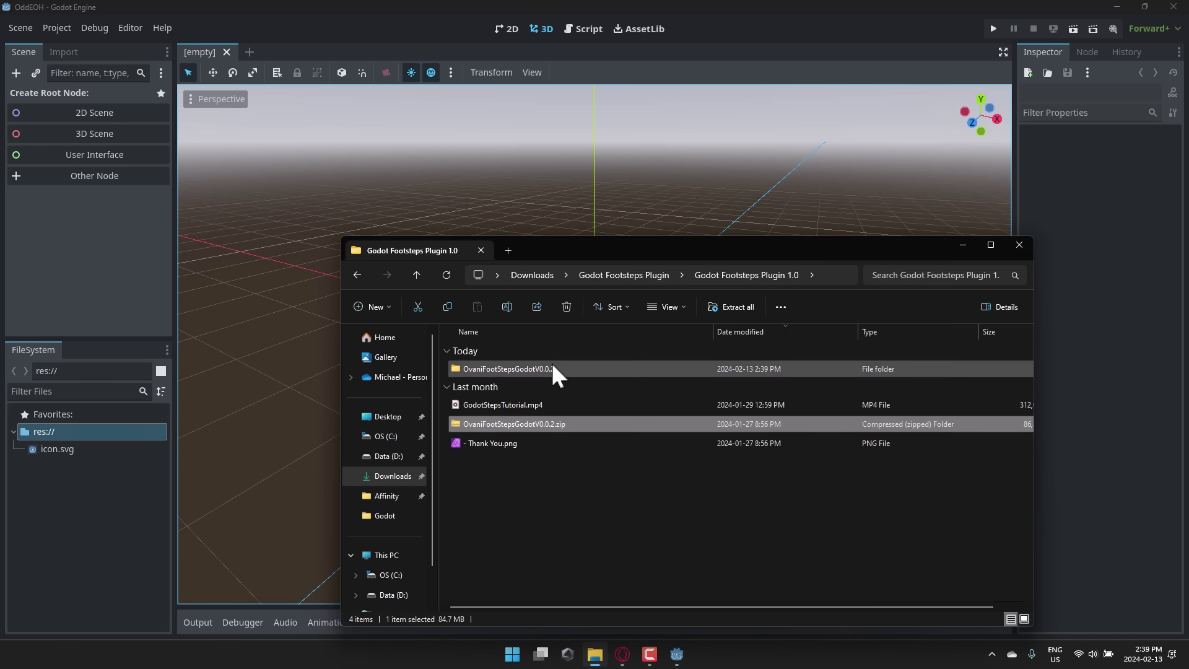
Step: Drag the extracted AutoFootStepsPlugin folder into res:// in Godot's FileSystem dock
double_click(553, 368)
drag(510, 369, 72, 515)
drag(72, 514, 72, 514)
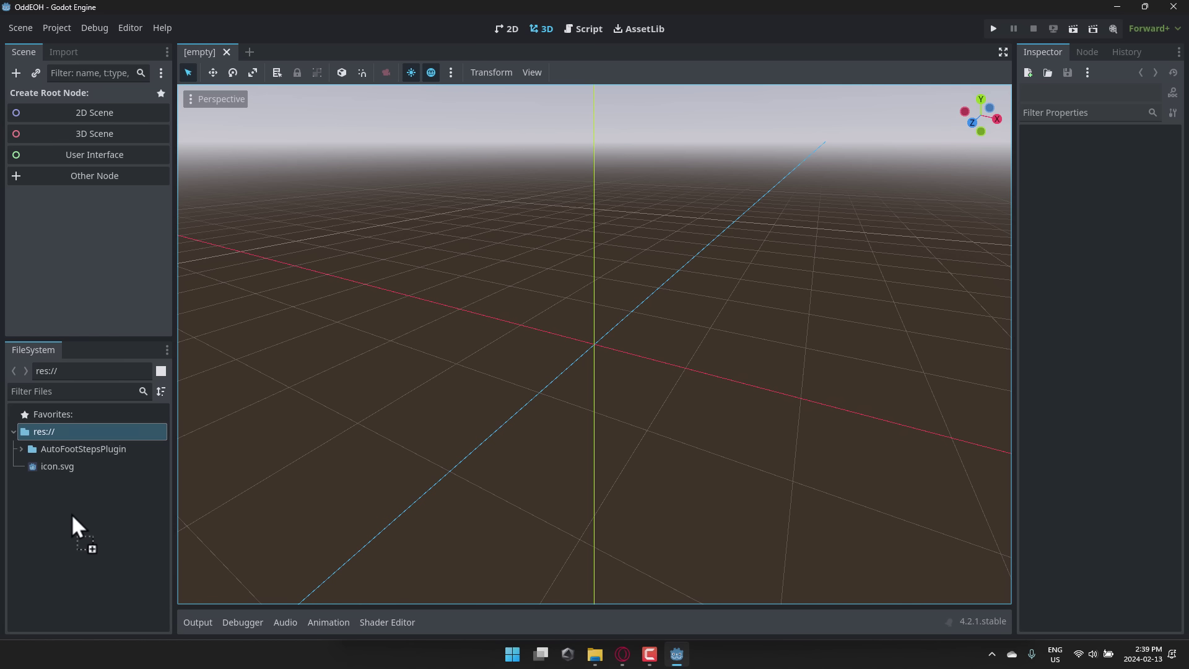
Step: Select AutoFootStepsPlugin, then open and close Project Settings
click(83, 449)
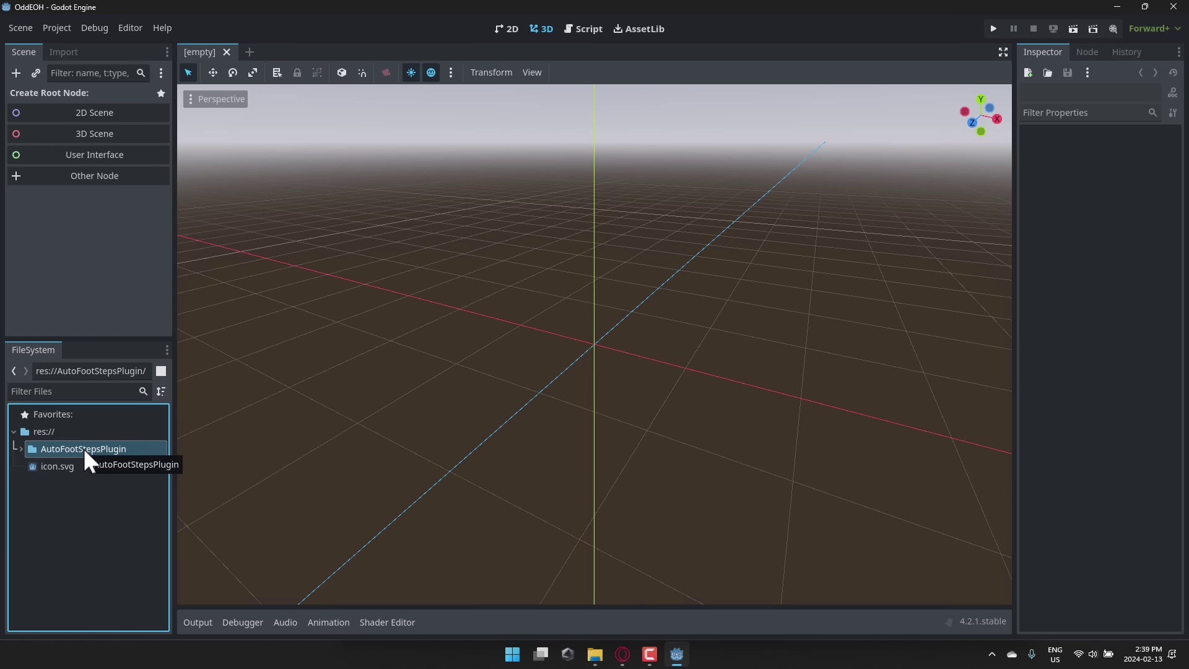
click(62, 30)
click(70, 45)
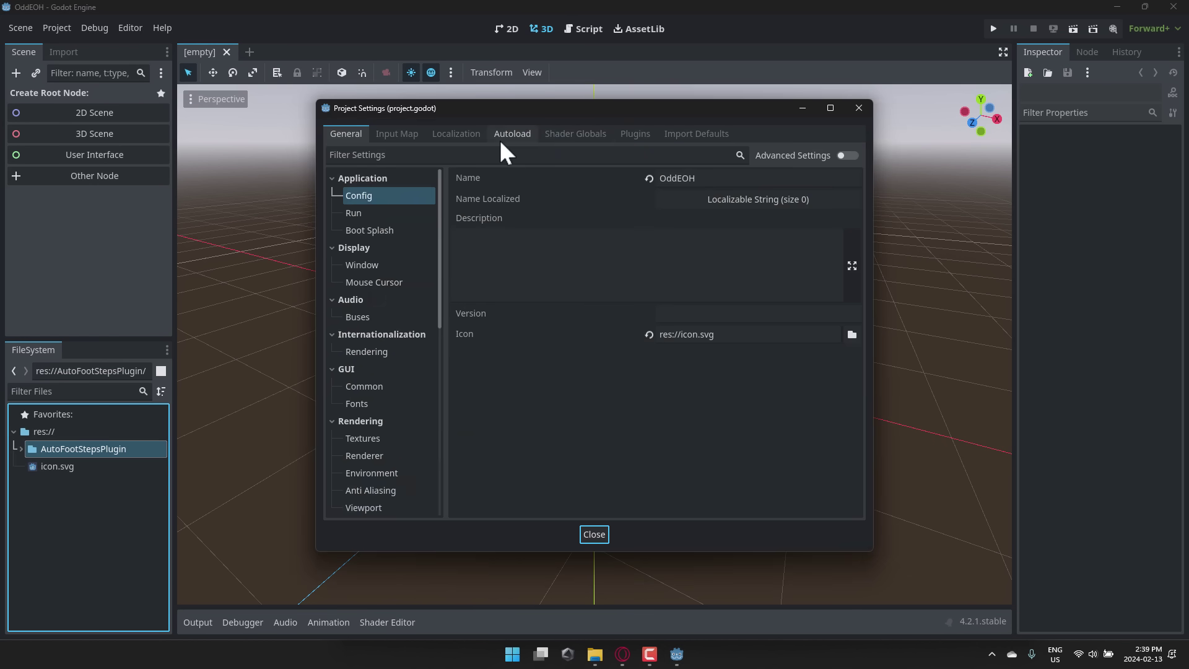
click(858, 108)
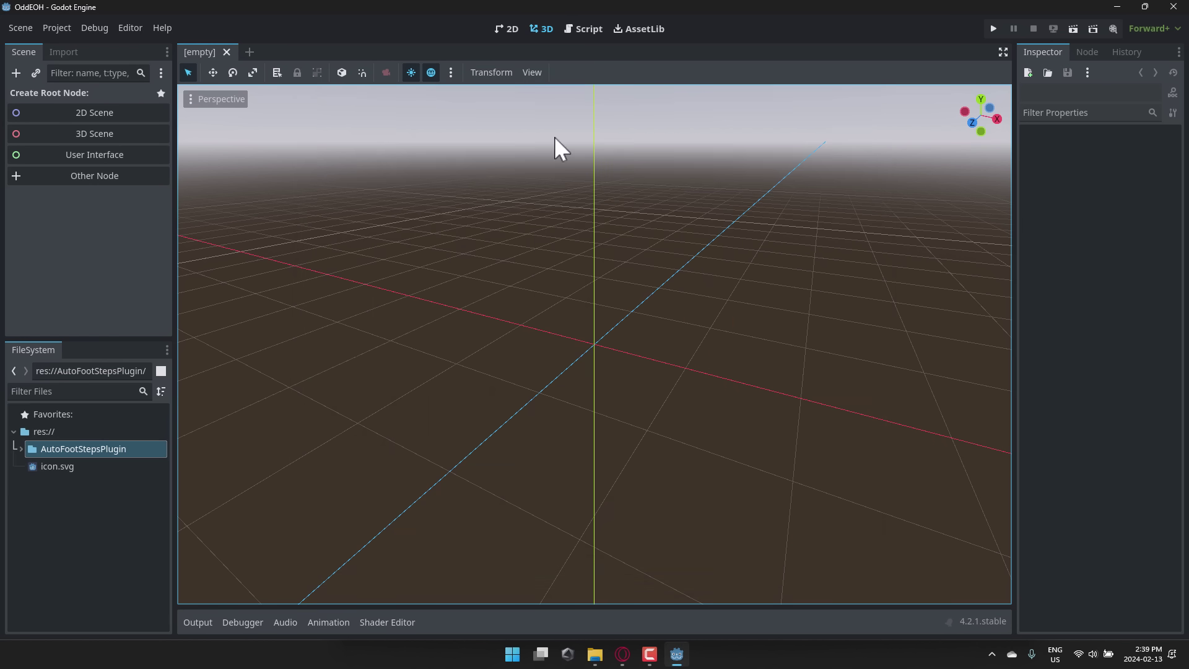
Step: Expand AutoFootStepsPlugin and its Example folder to reveal ExampleScene.tscn
click(21, 450)
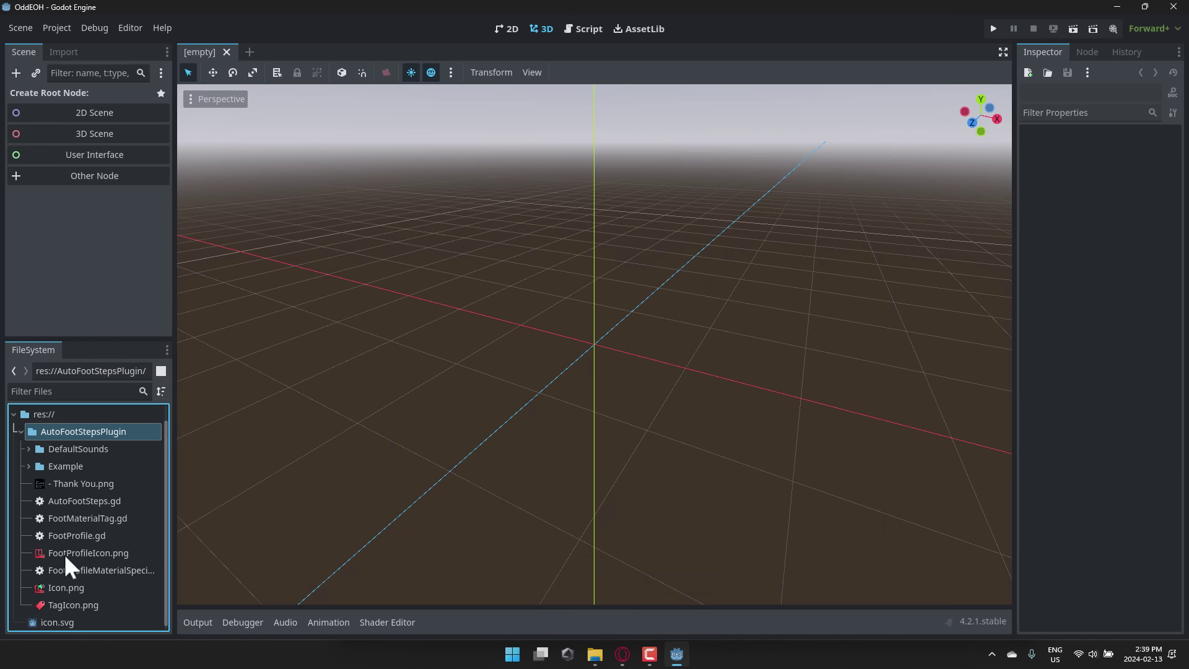
scroll(67, 562, down, 1)
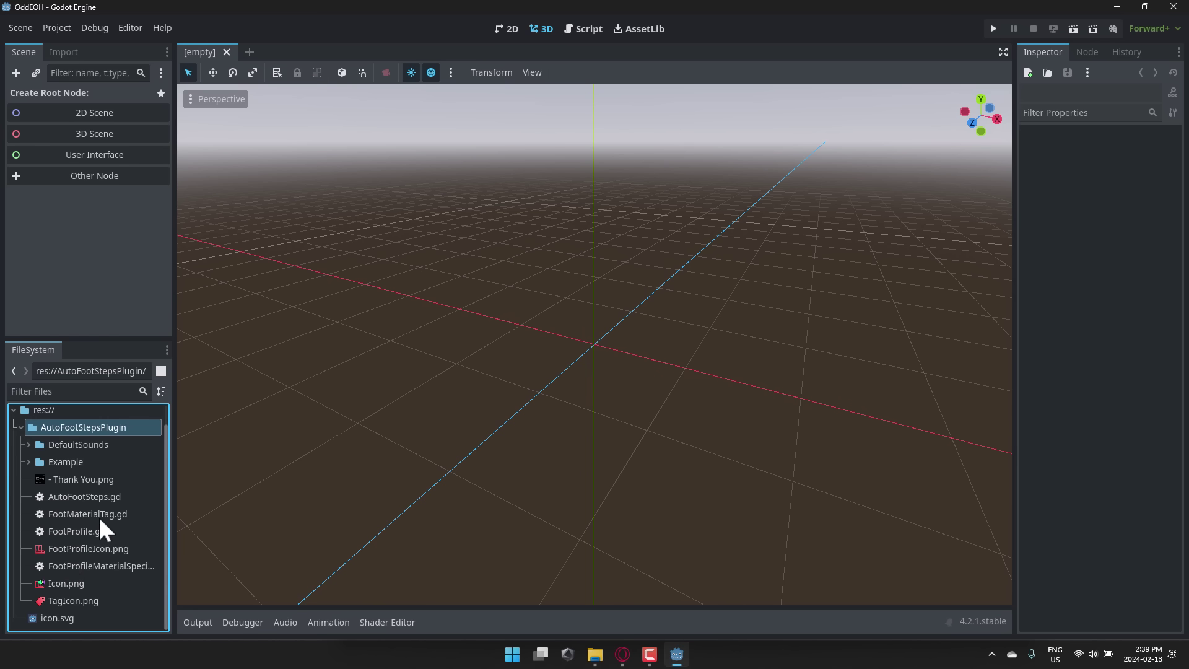
click(25, 463)
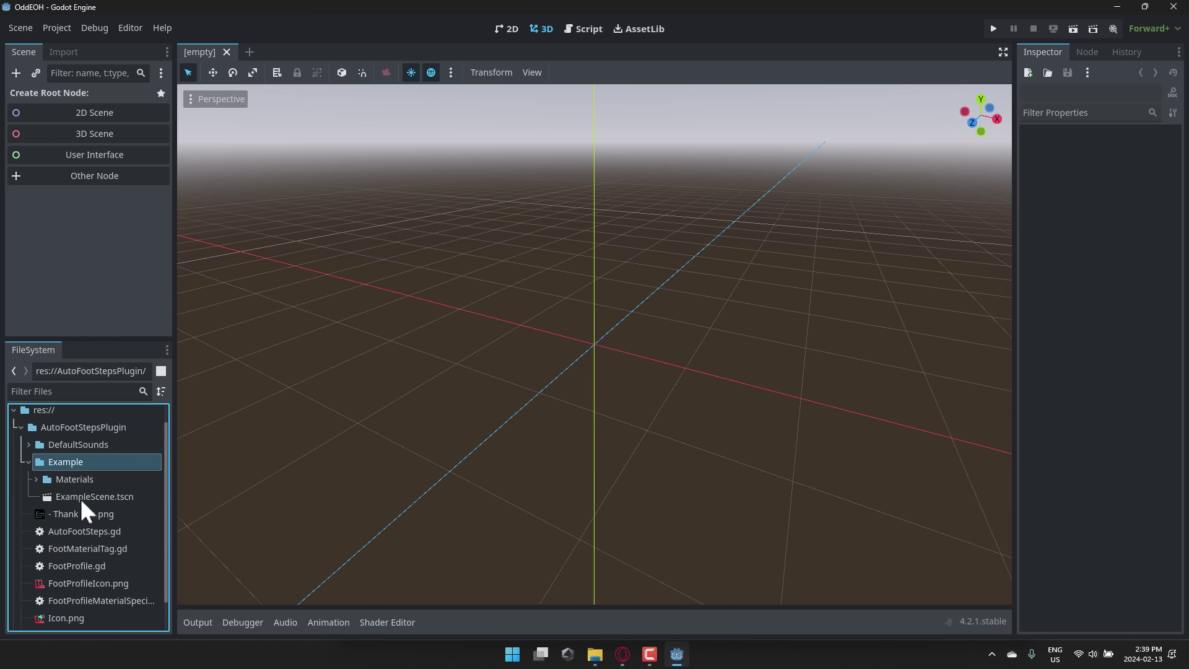
Step: Open ExampleScene.tscn, then zoom and orbit the 3D view toward the capsule character
double_click(81, 499)
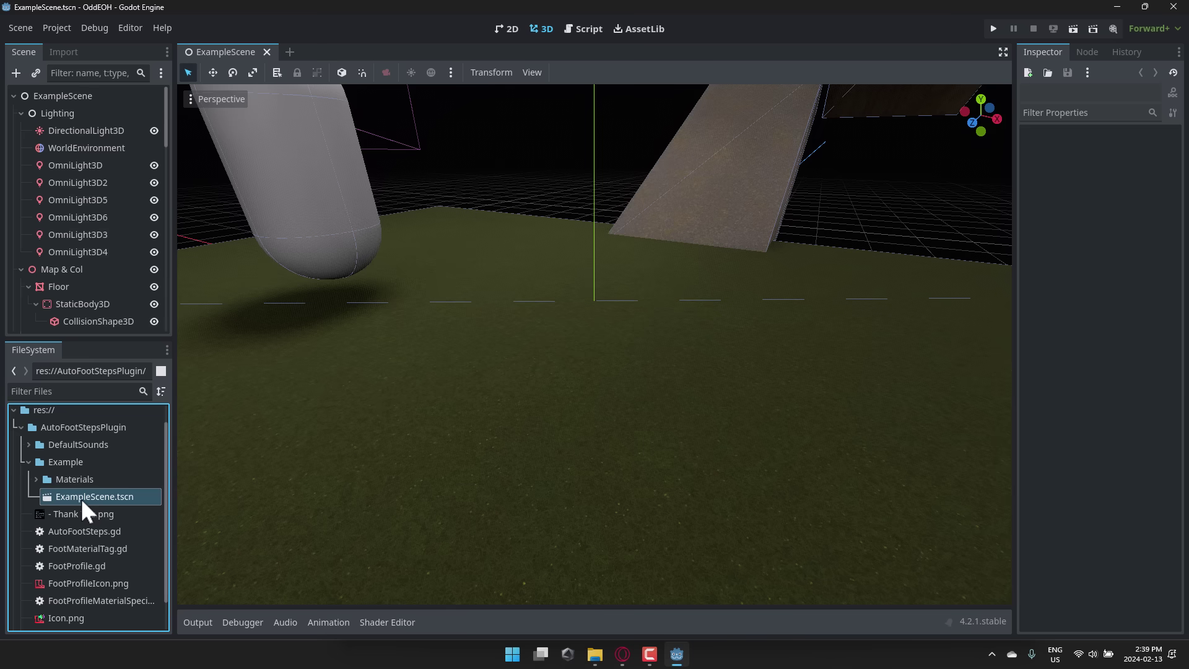
scroll(456, 410, down, 8)
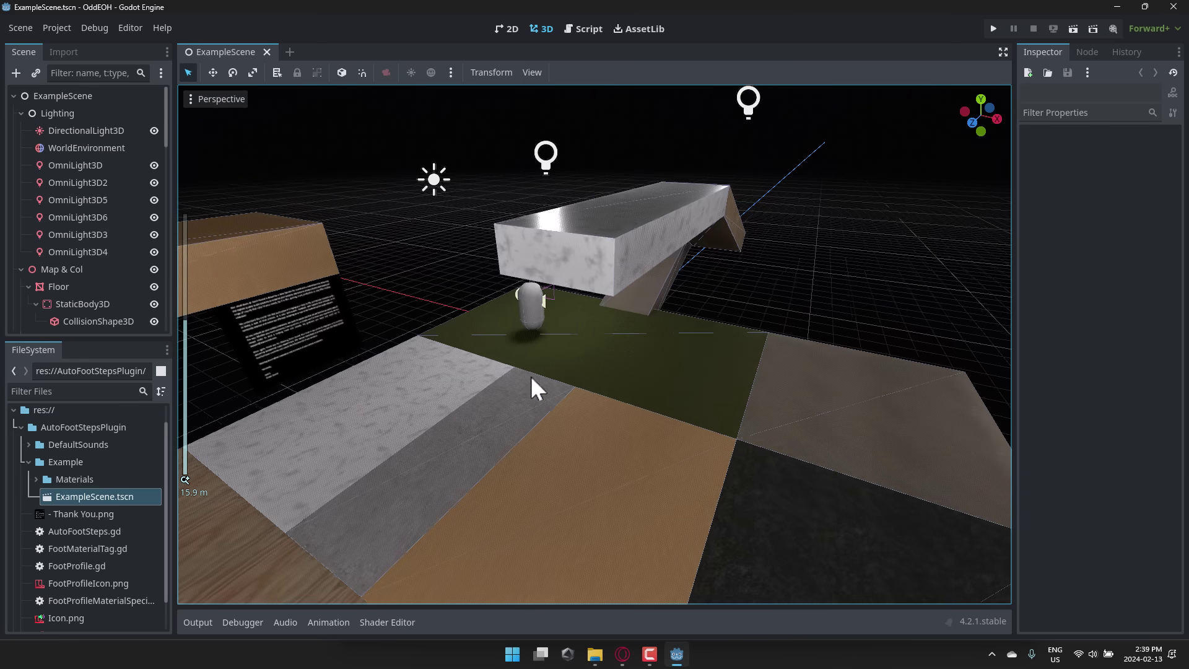
scroll(551, 384, up, 10)
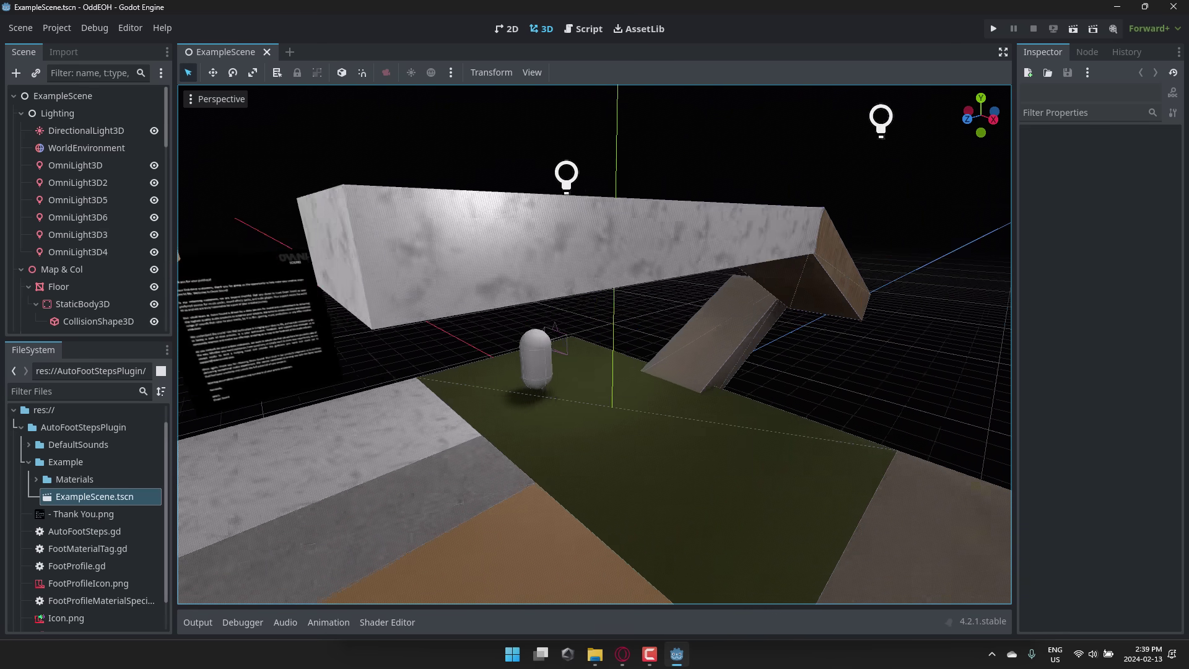
right_drag(551, 383, 297, 384)
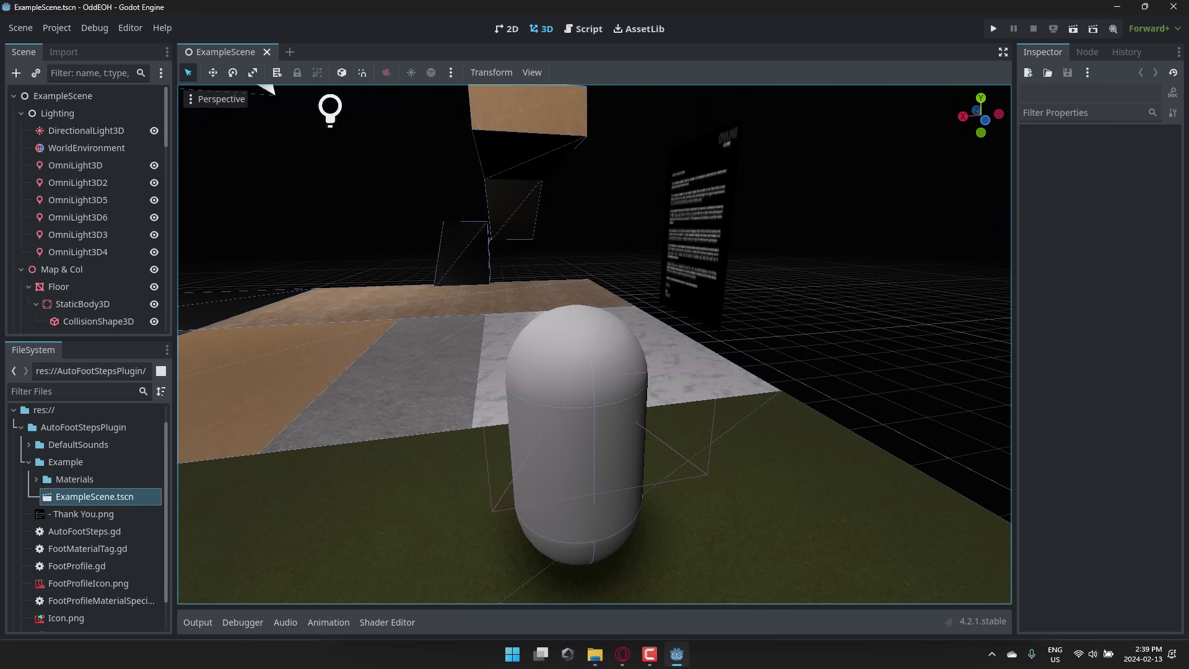
Step: Lower the system volume, run ExampleScene as the main scene, and take camera control in-game
key(XF86AudioLowerVolume)
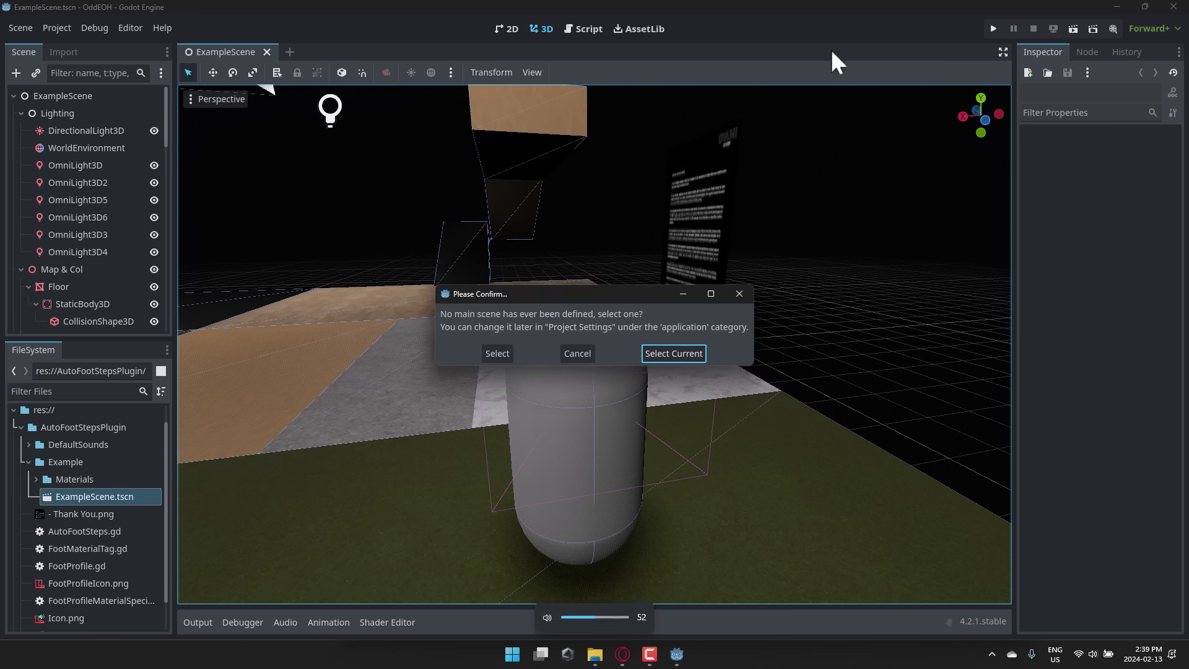
click(672, 353)
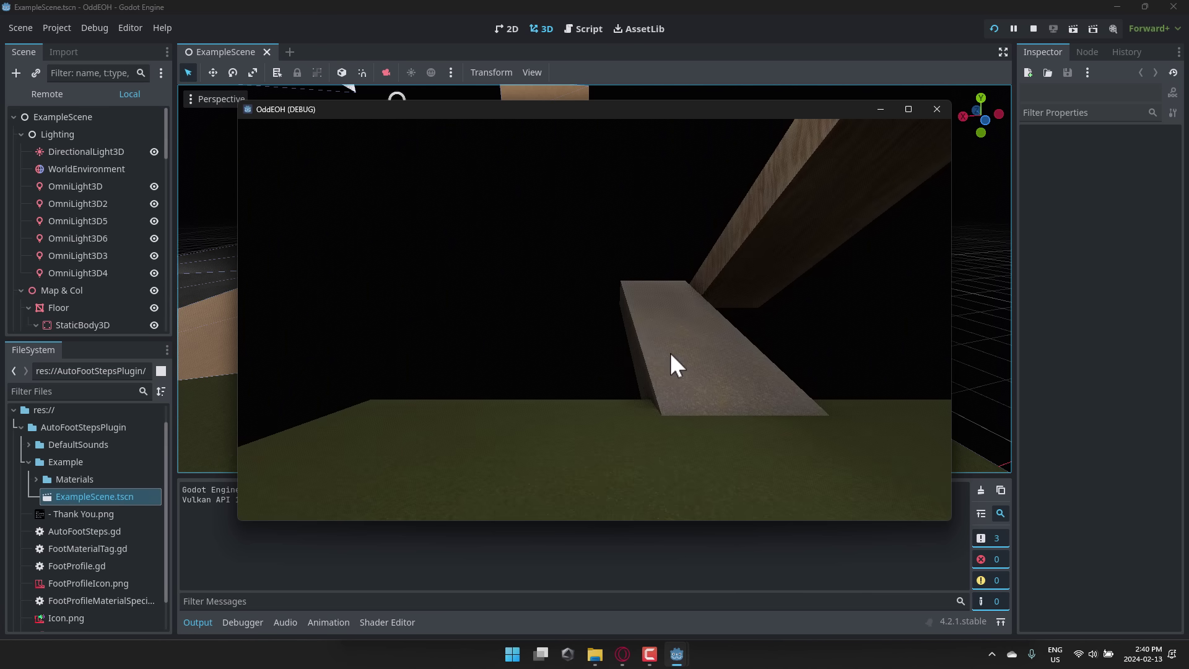
click(670, 352)
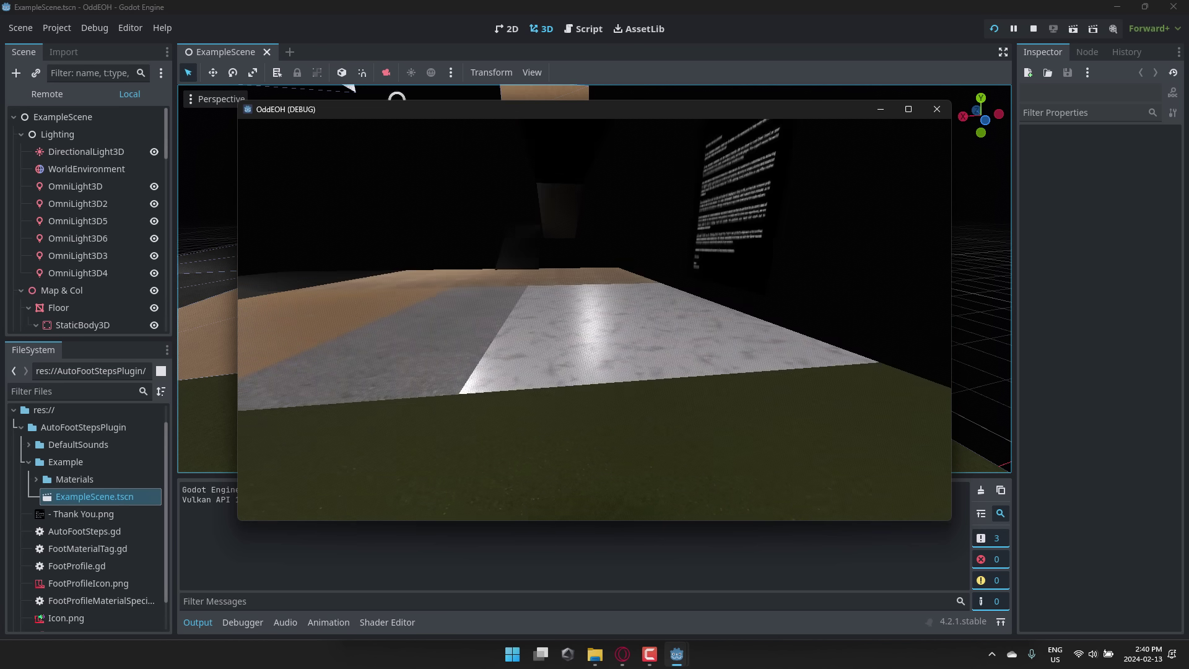
Step: Walk forward across the wooden floor, grey ramp area and dark spot-lit area, then close the game
key(w)
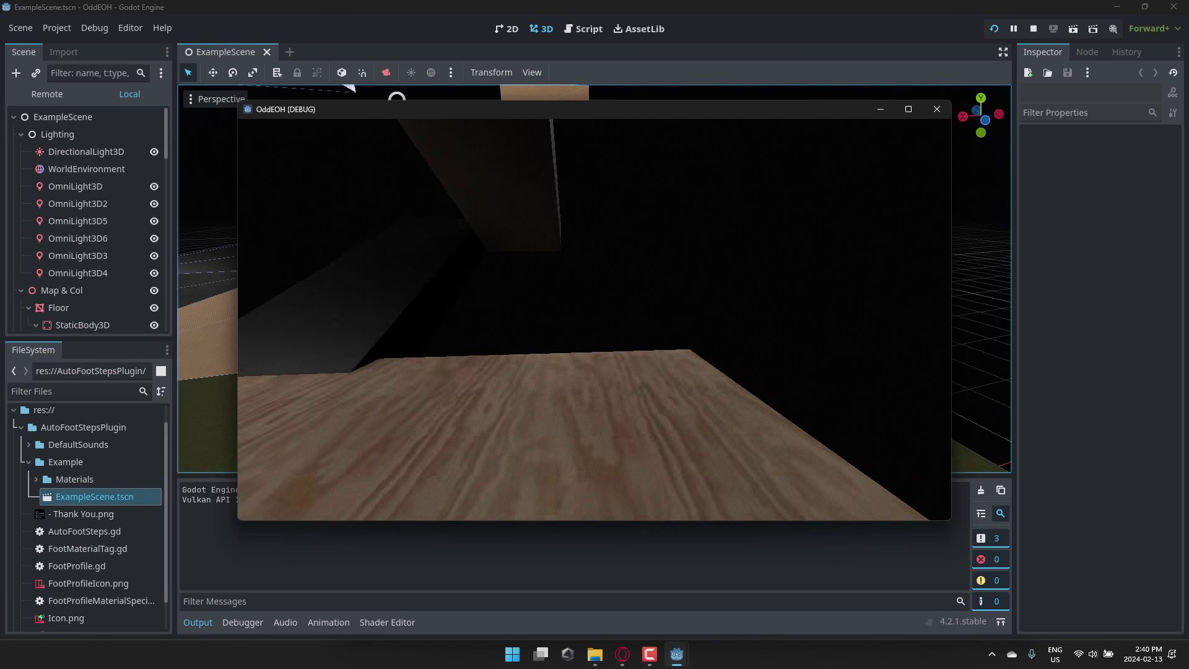
key(w)
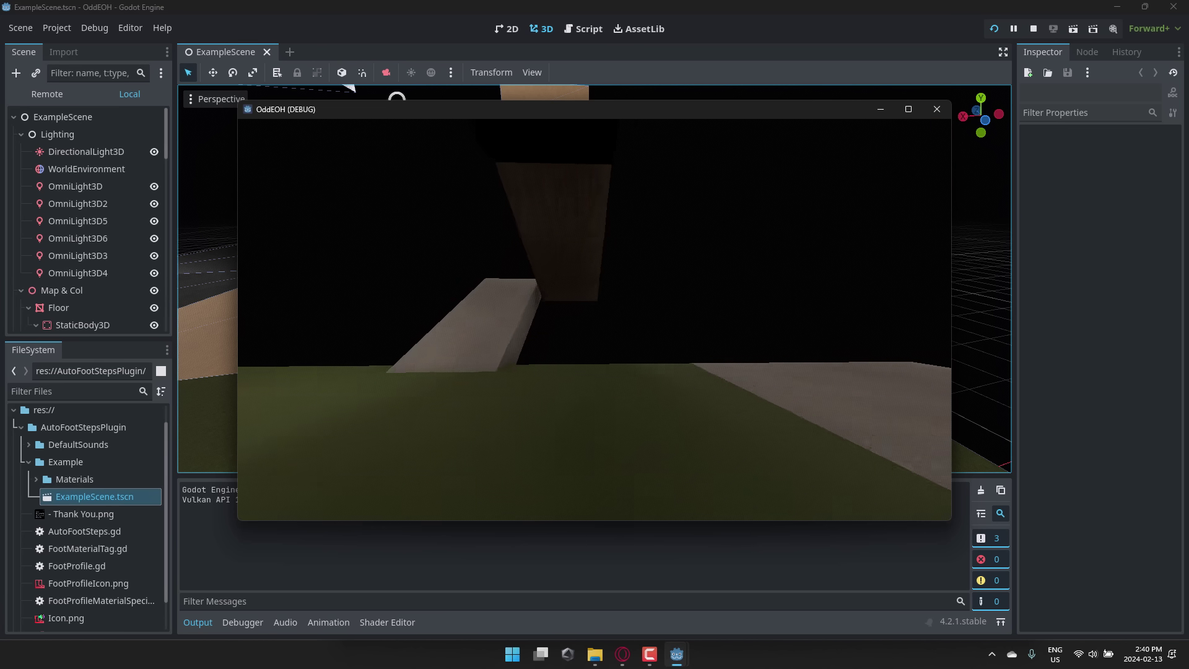
key(w)
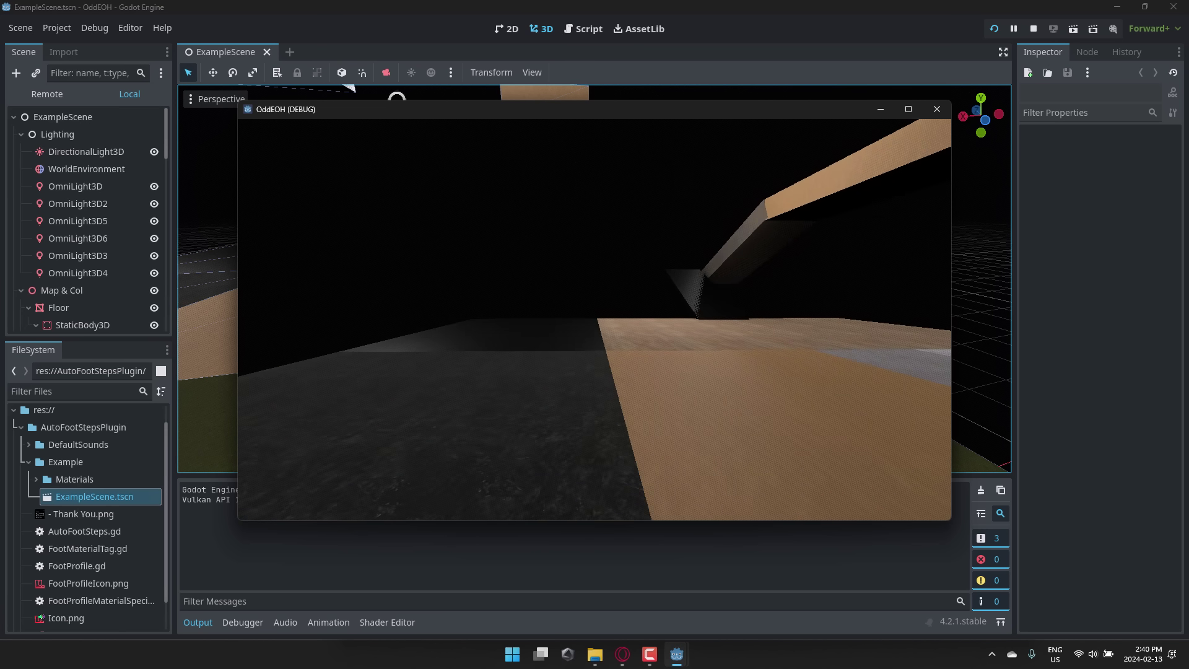
click(936, 109)
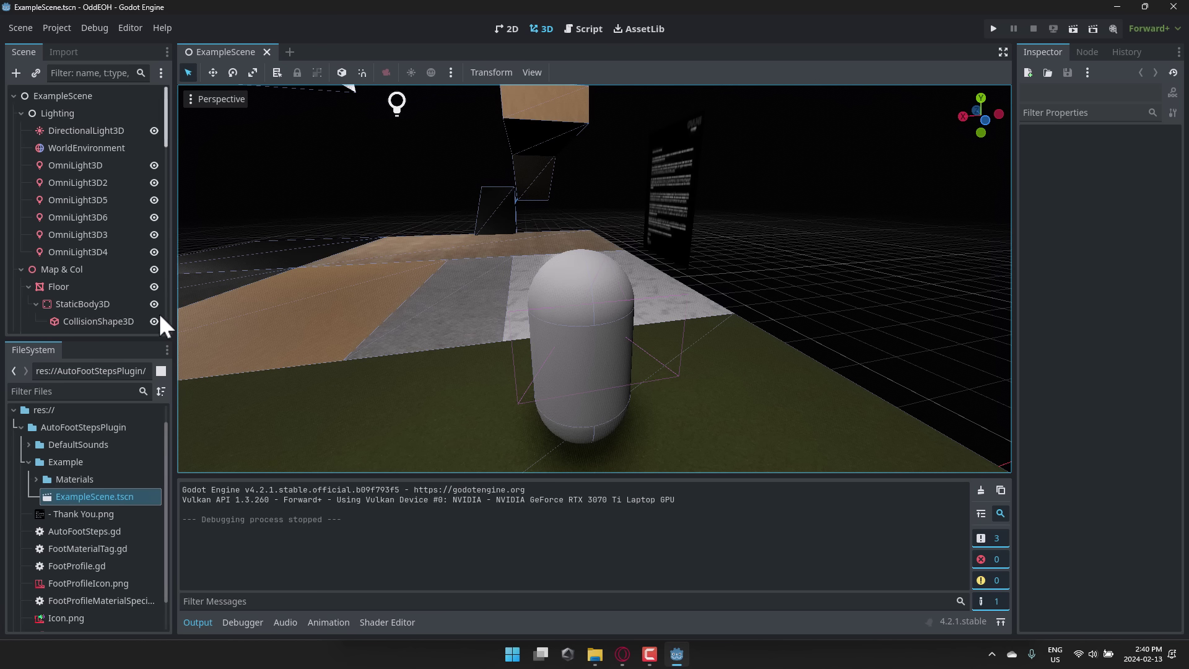
Step: Expand DefaultSounds and its Grass folder, widen the docks to read the sound files, then collapse Grass
scroll(140, 320, down, 2)
scroll(139, 316, down, 8)
scroll(81, 515, down, 2)
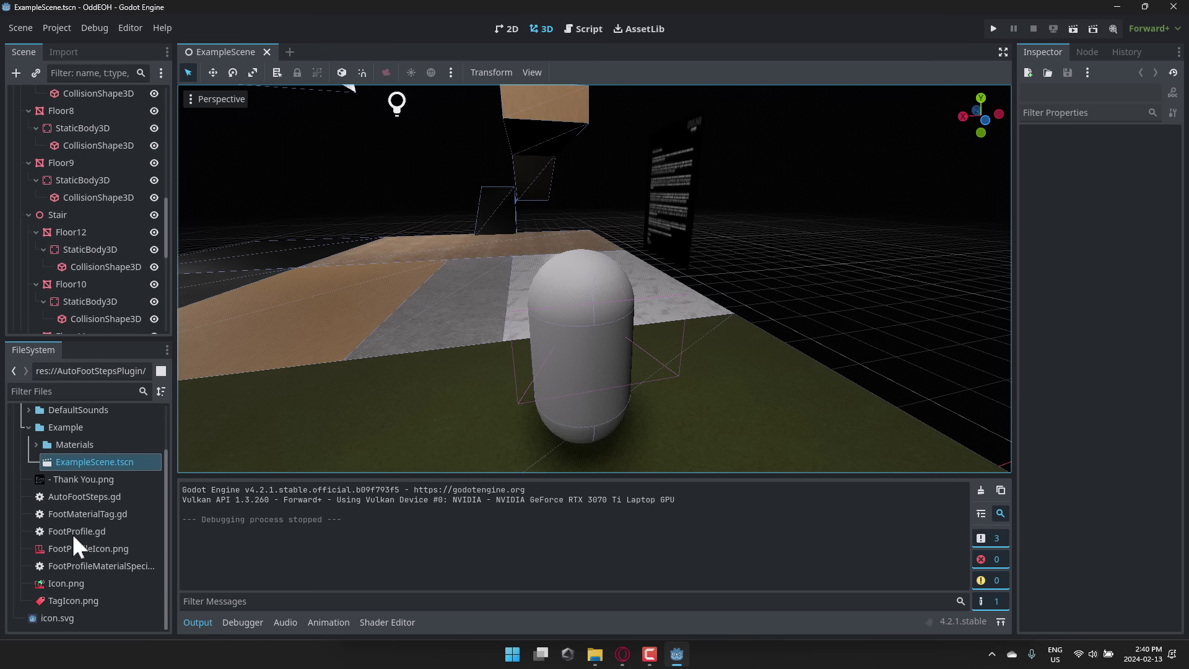
scroll(76, 545, up, 3)
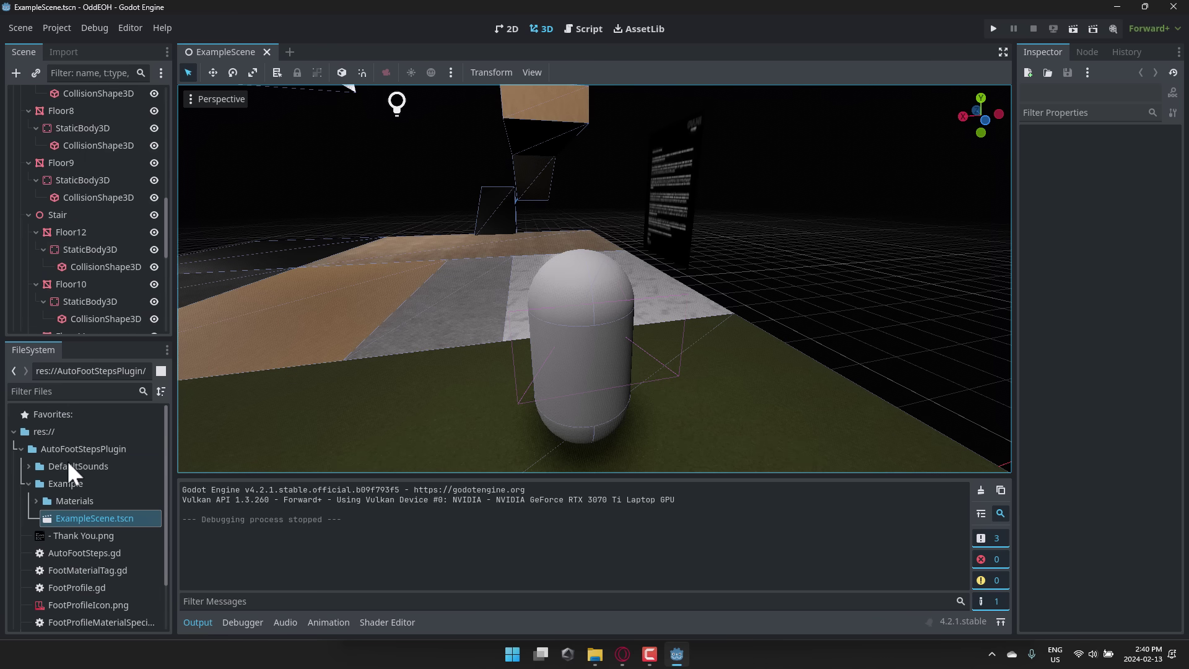
click(29, 466)
scroll(80, 470, down, 3)
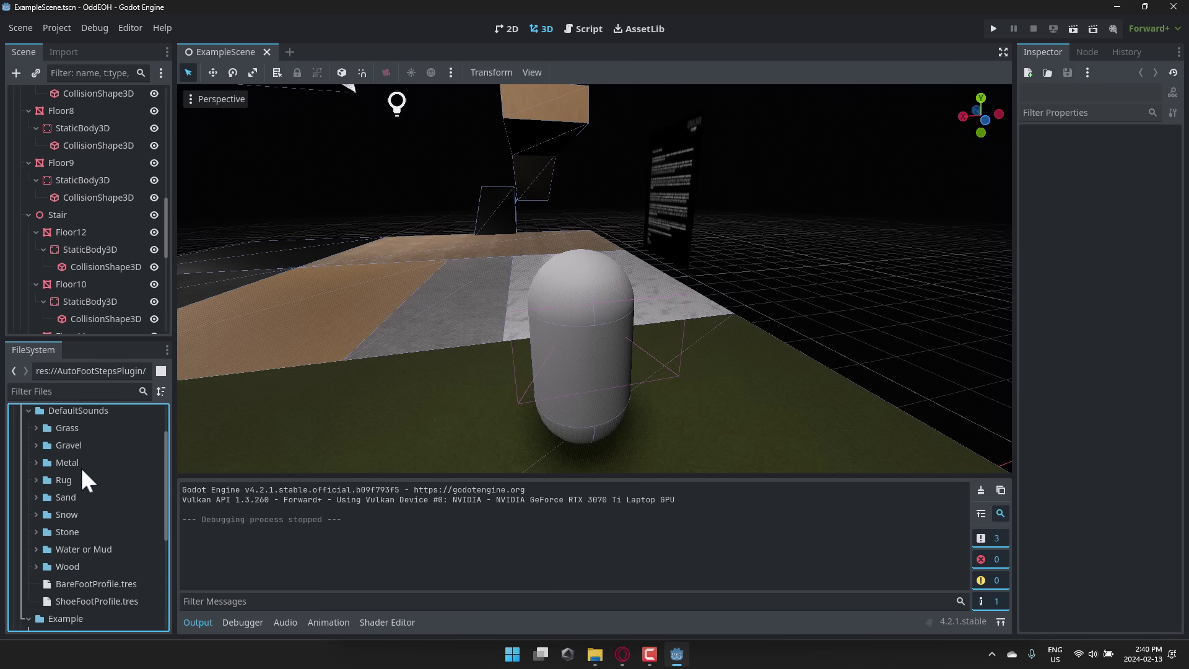
click(36, 428)
scroll(77, 459, down, 3)
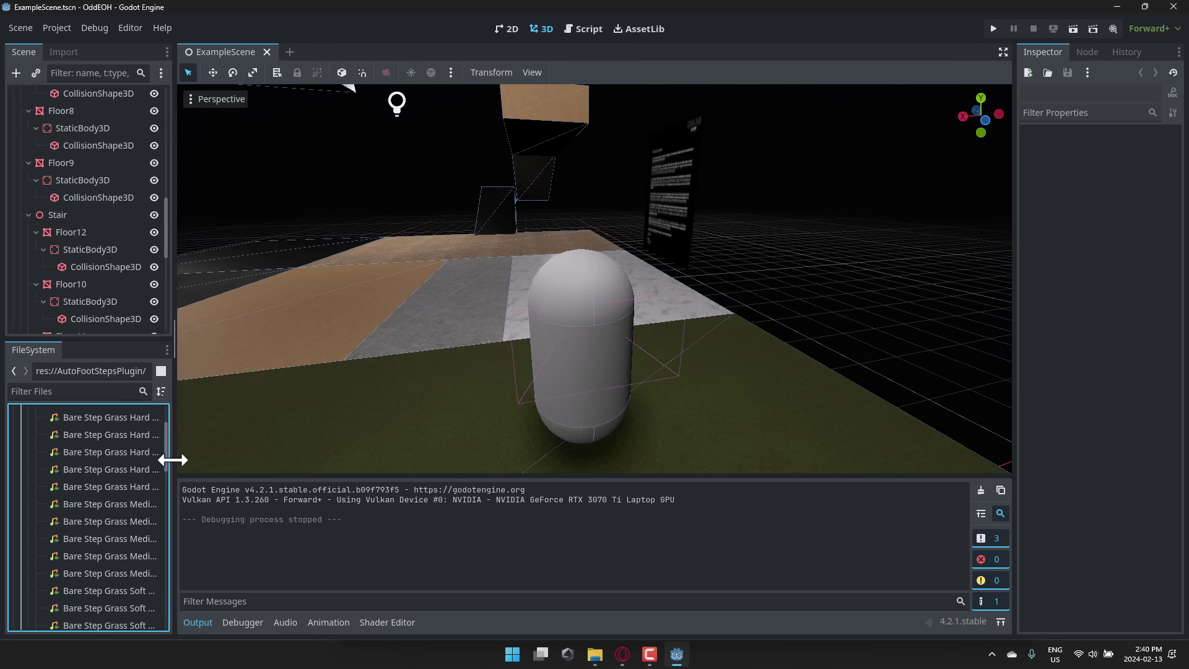
drag(175, 459, 289, 457)
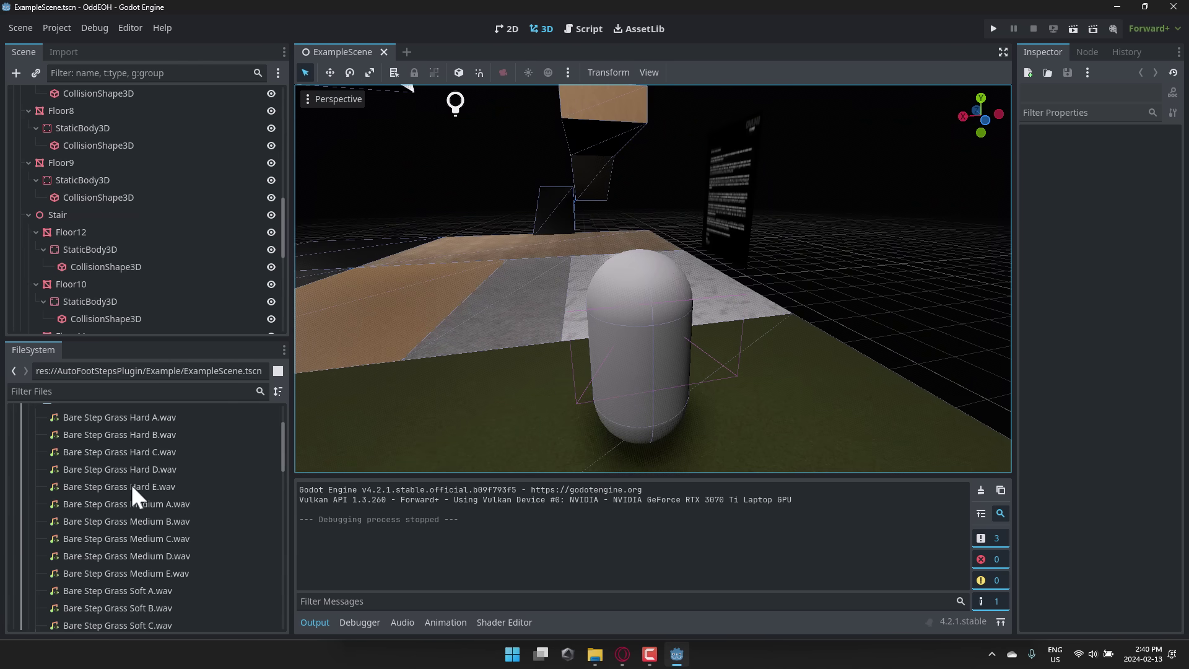
scroll(136, 532, down, 8)
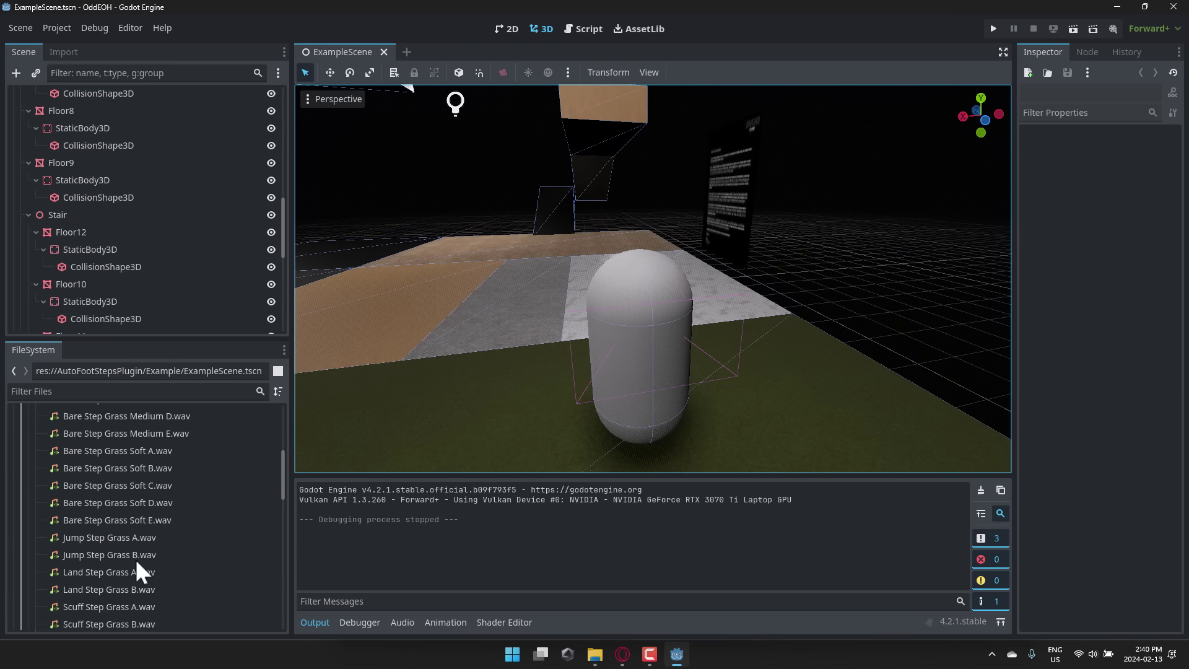
scroll(135, 560, down, 8)
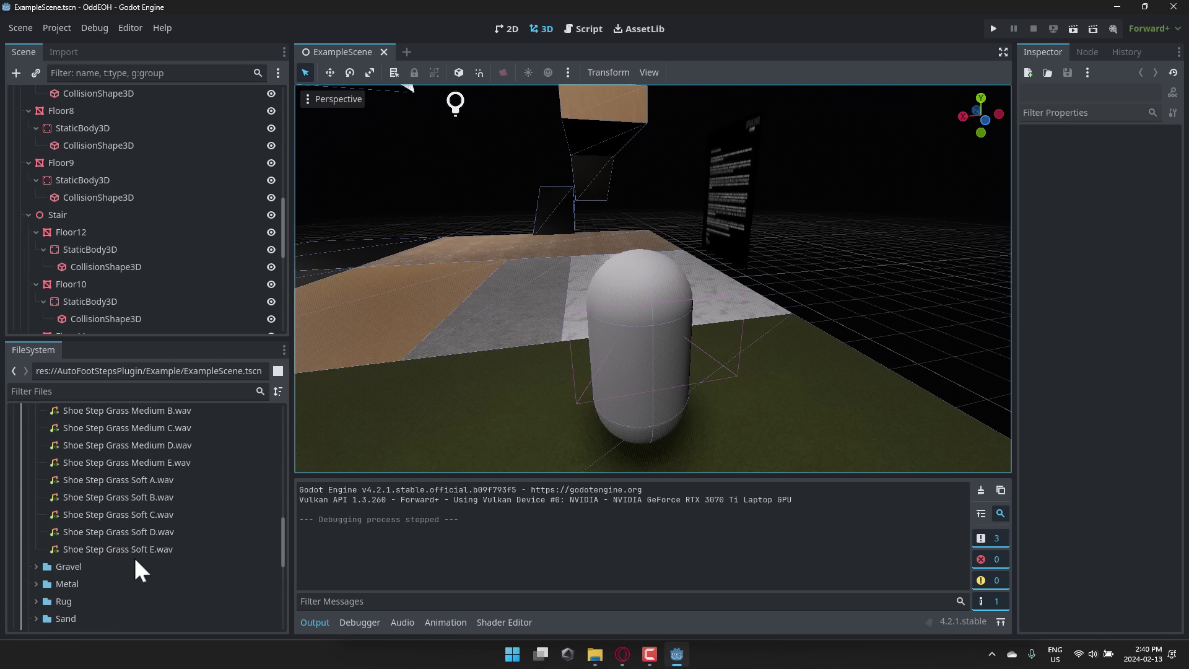
scroll(134, 556, up, 5)
scroll(137, 538, up, 10)
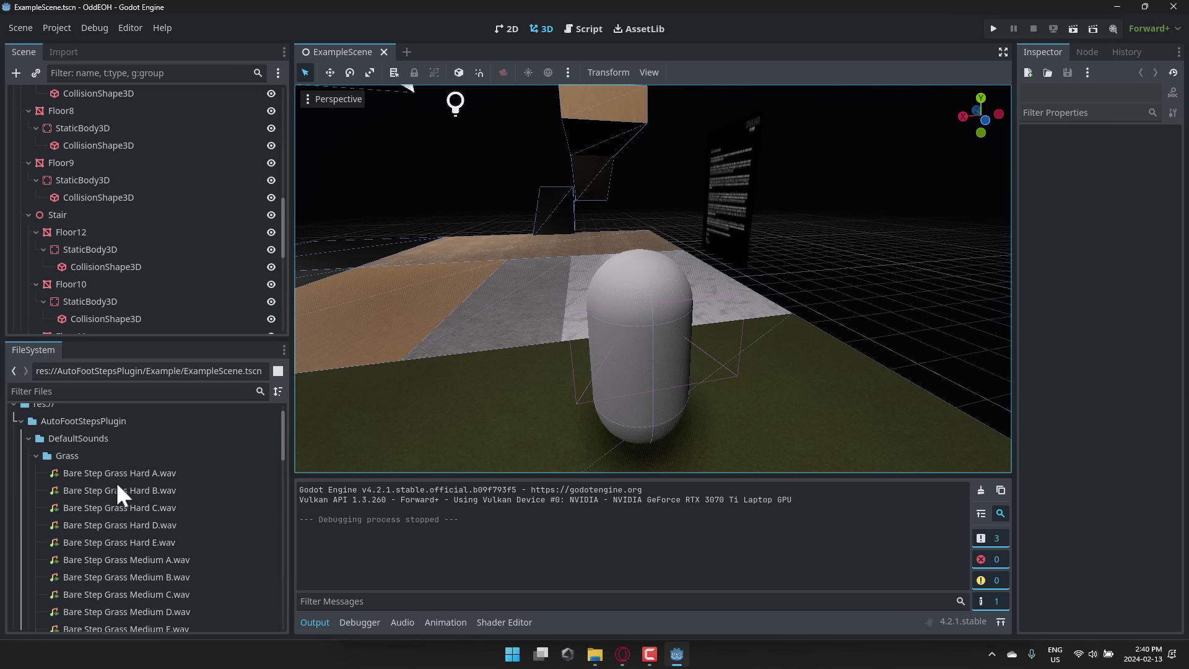
click(37, 455)
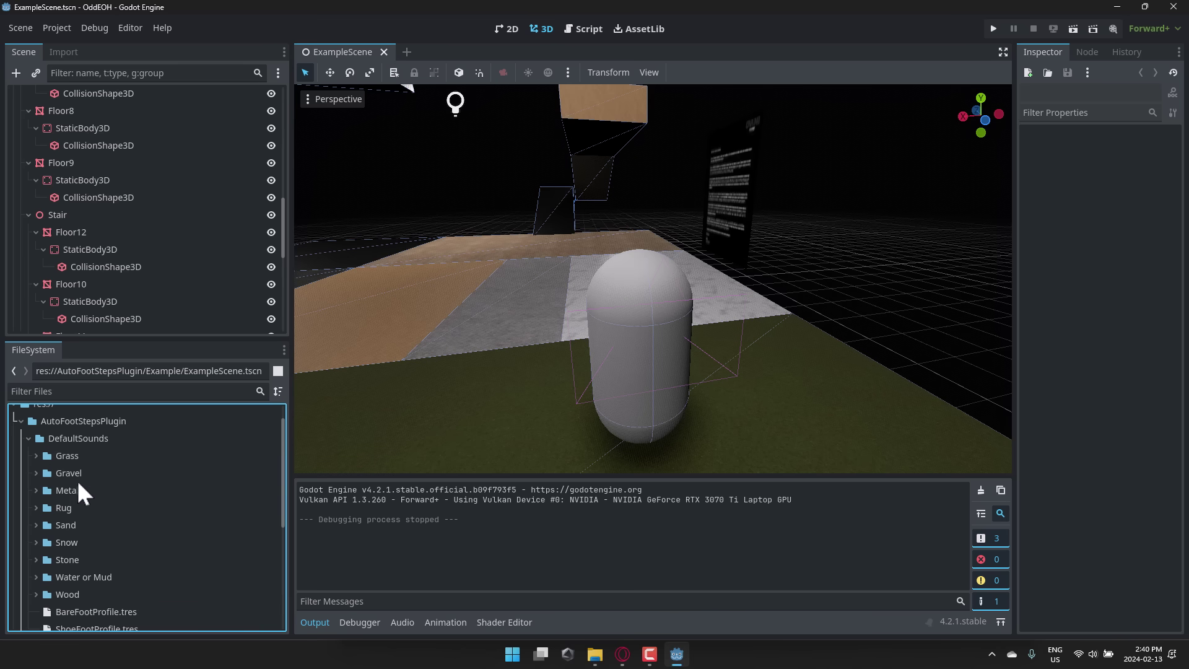
Step: Expand the Gravel folder to view its wav files, then collapse it again
click(35, 473)
scroll(135, 530, down, 5)
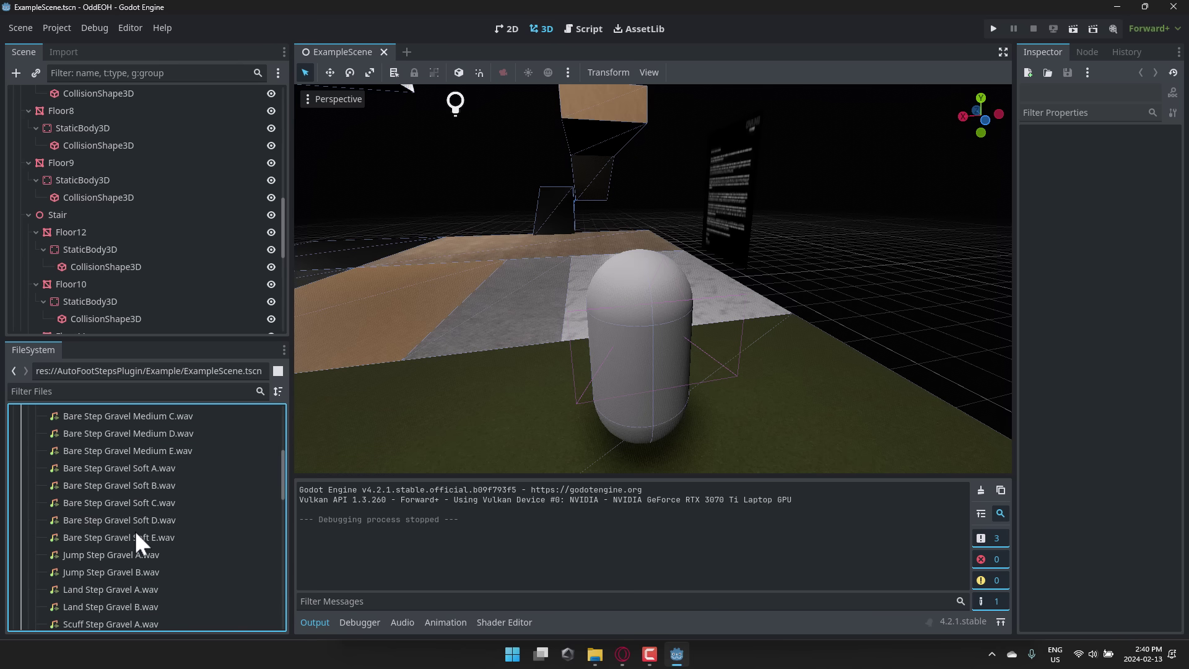
scroll(135, 530, up, 5)
click(28, 470)
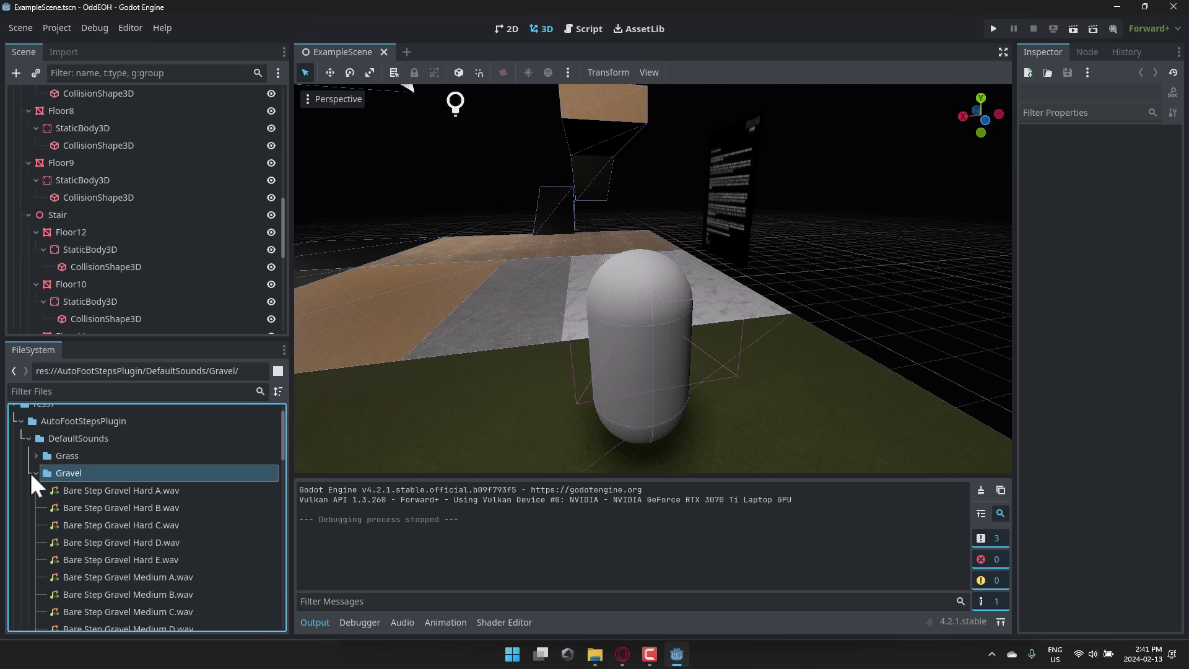
click(33, 472)
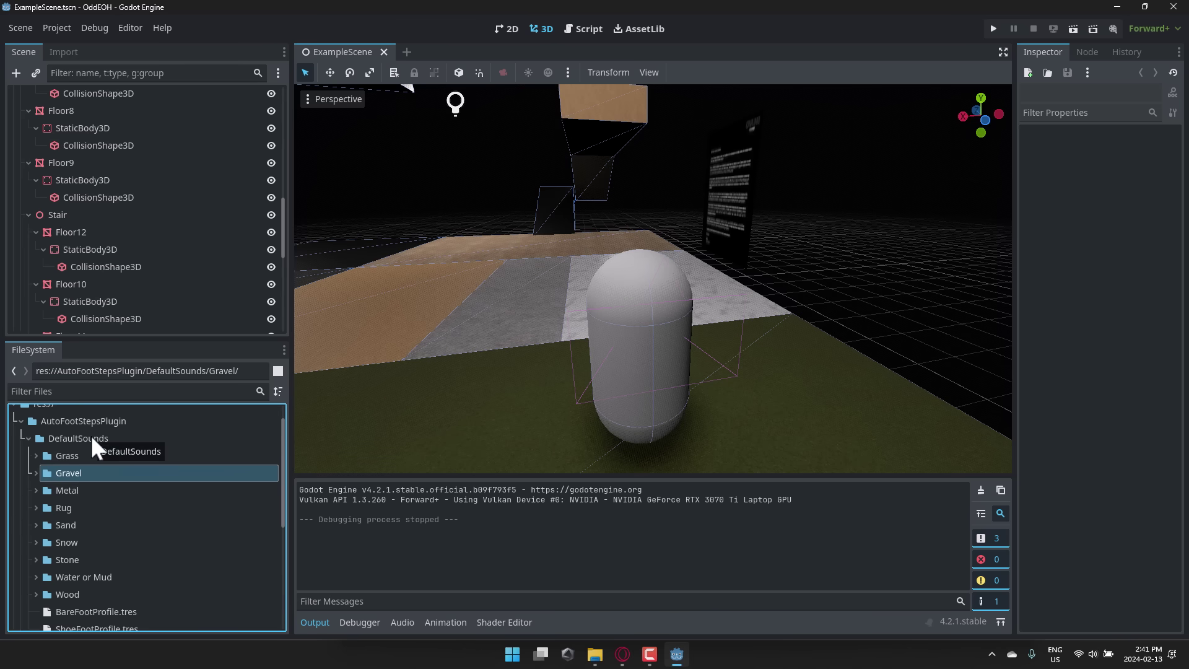
Step: Search the Humble Bundle page for 'foot' and step through matches to the Foley: Footsteps Sound FX Pack
click(623, 654)
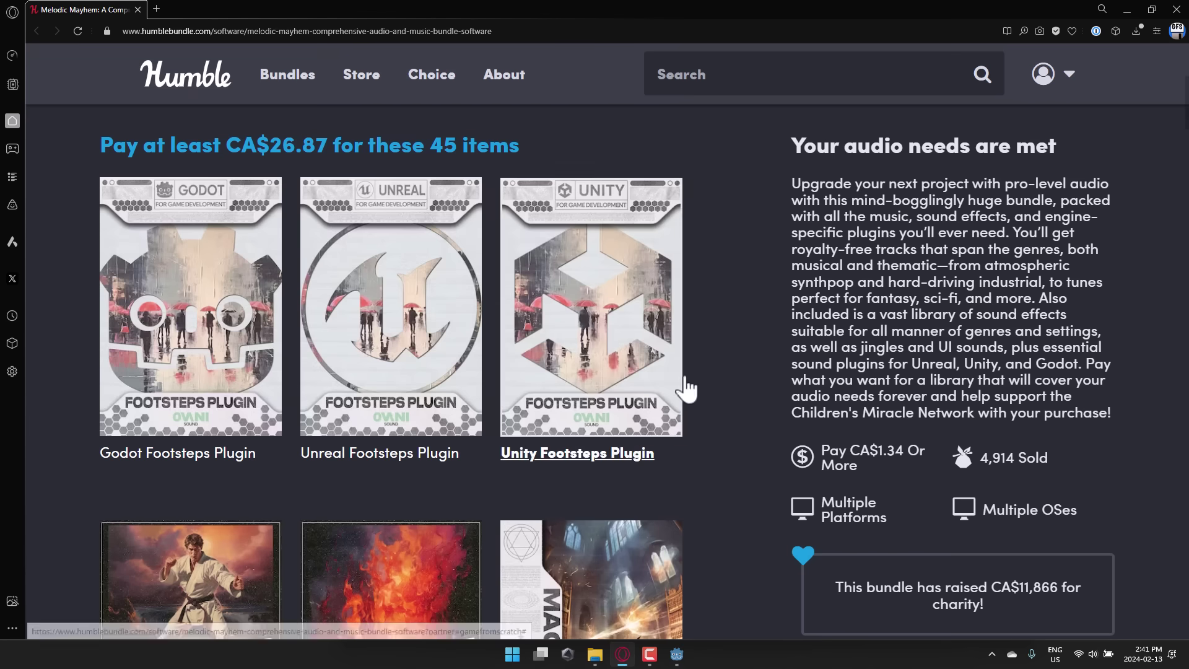
scroll(753, 322, down, 5)
key(ctrl+f)
text(foot)
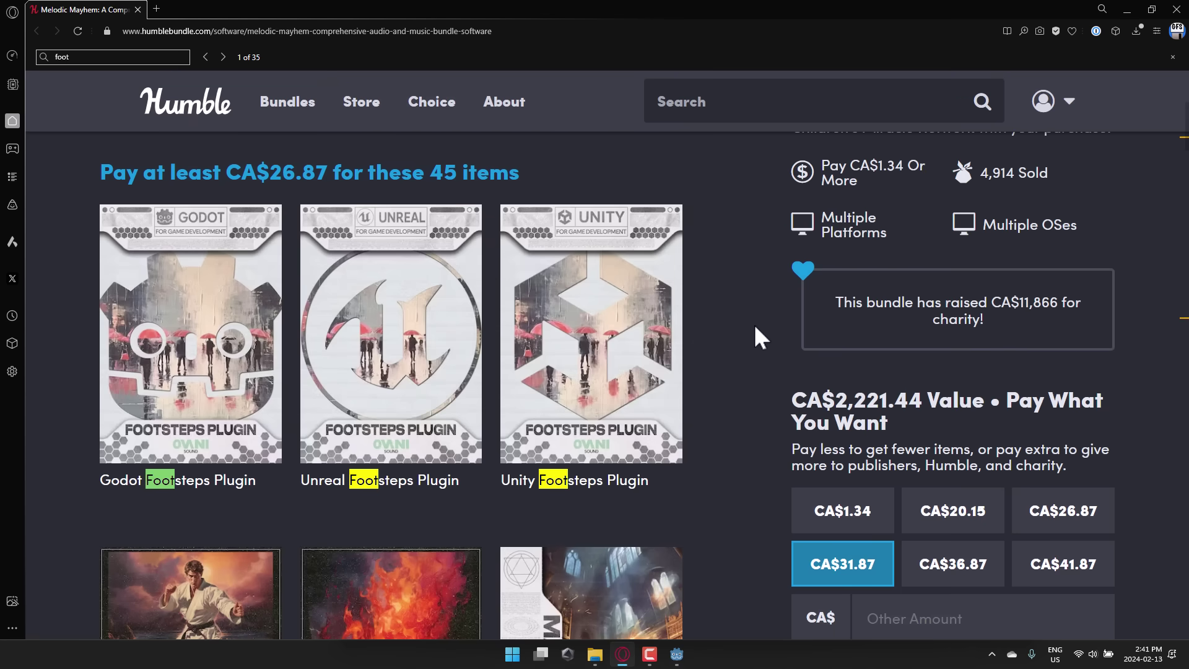
key(Return)
key(Return)
key(Return)
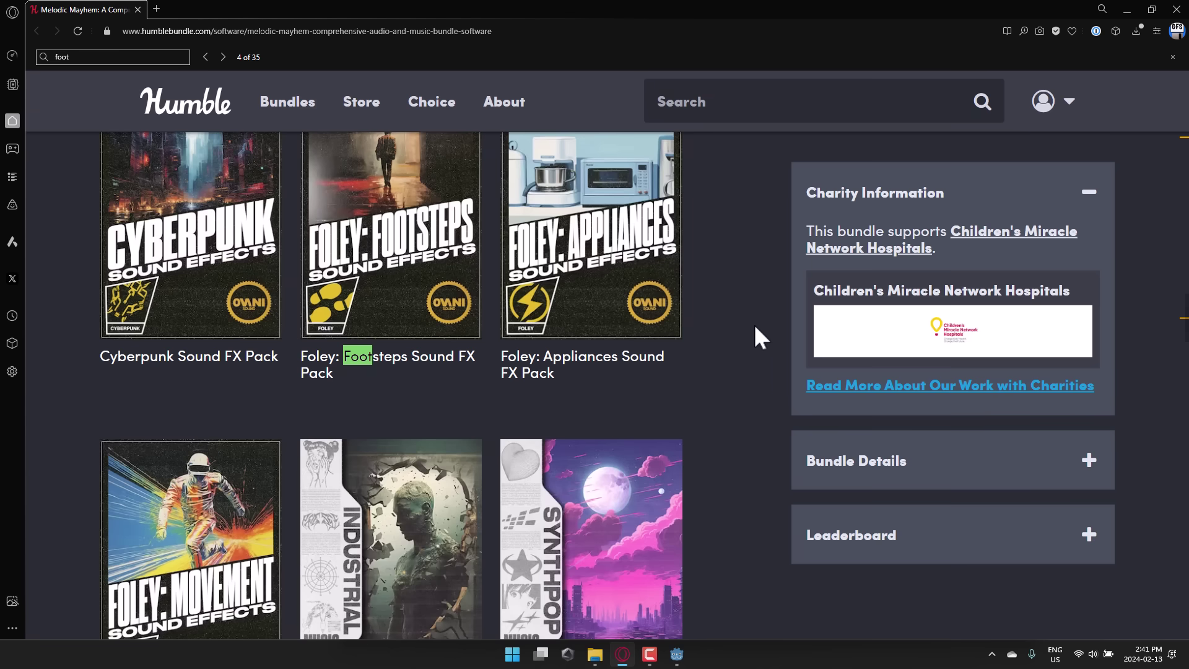
key(Return)
key(Return)
scroll(431, 344, up, 15)
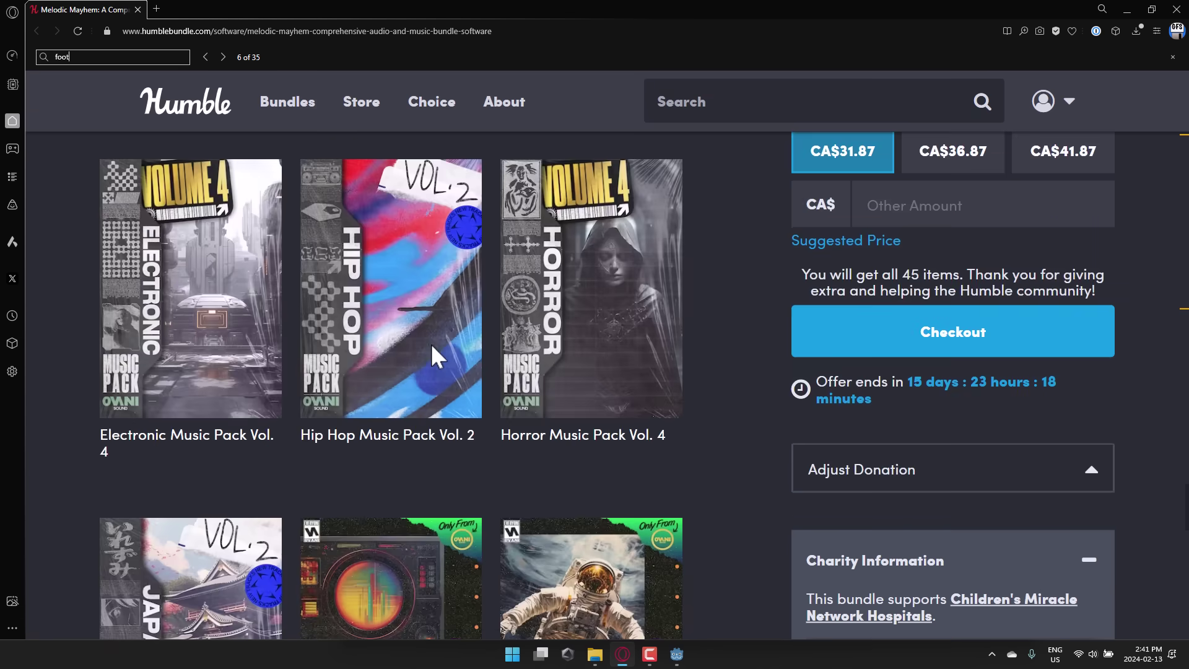
scroll(434, 303, up, 7)
scroll(391, 365, up, 5)
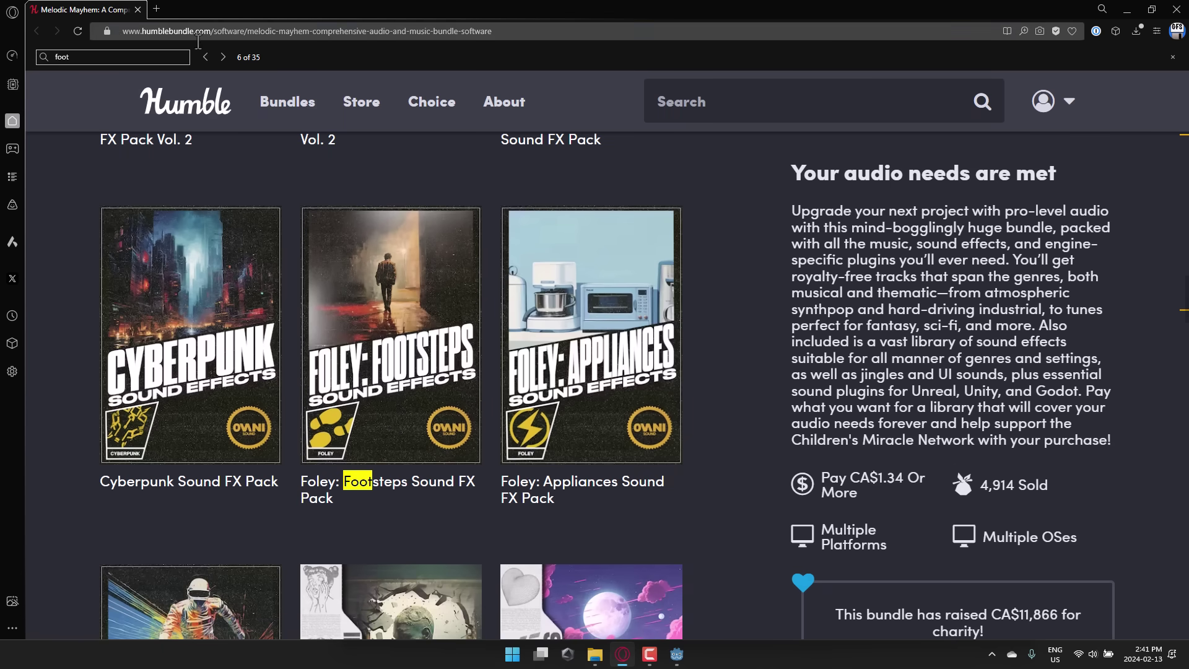
click(1173, 56)
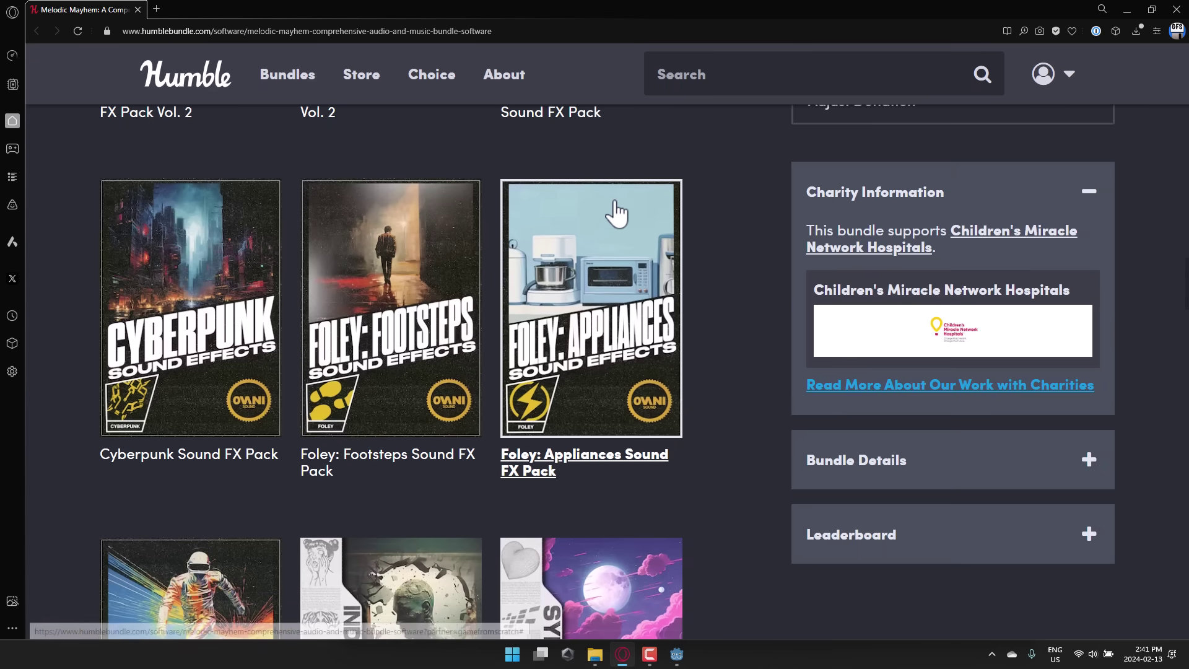
Step: Inspect Example Player's AutoFootSteps node: Shoe/Boot profile, 1.6 step distance, walk 5, run 10
key(alt+Tab)
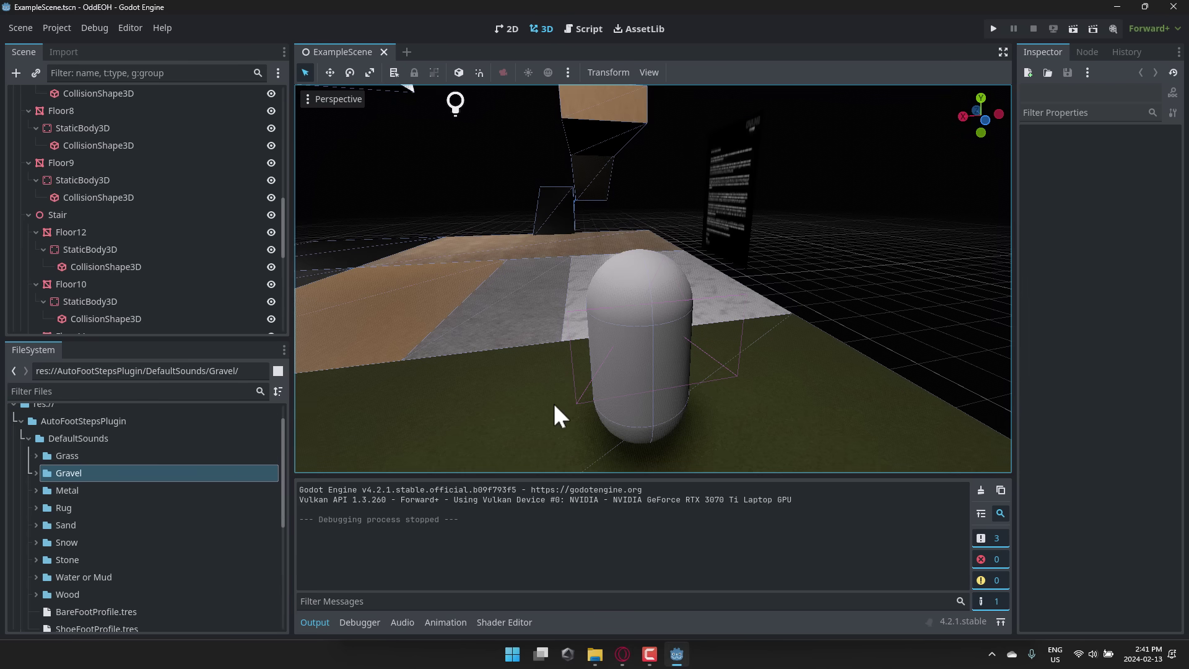
scroll(125, 284, down, 3)
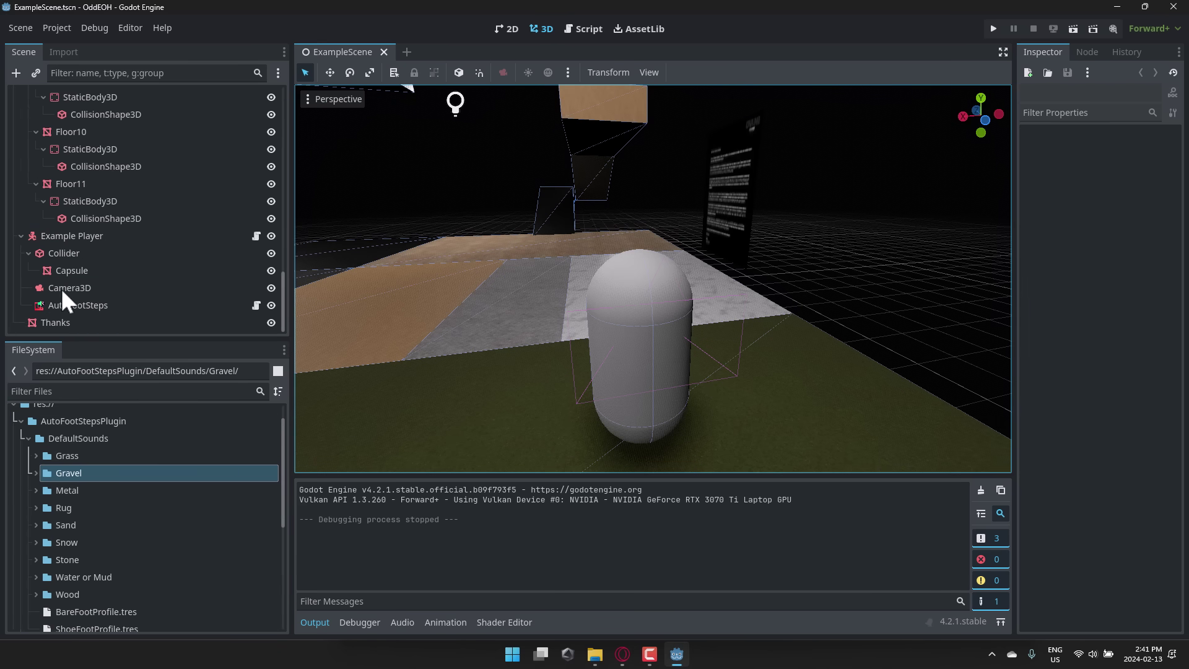
click(72, 236)
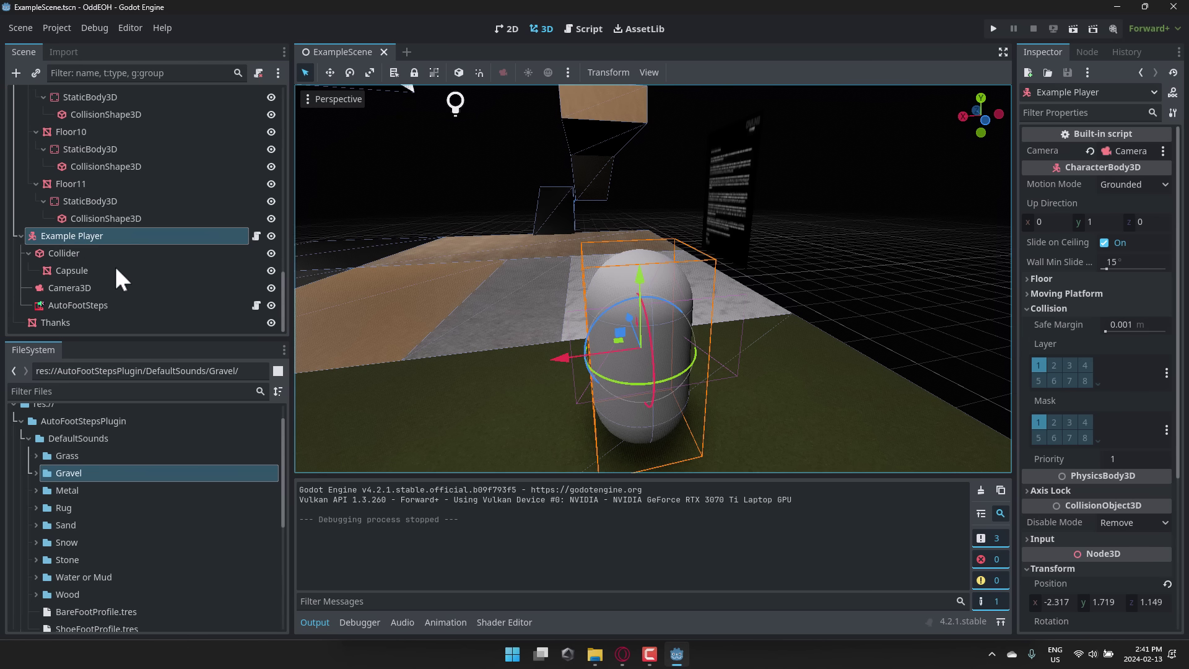
click(79, 306)
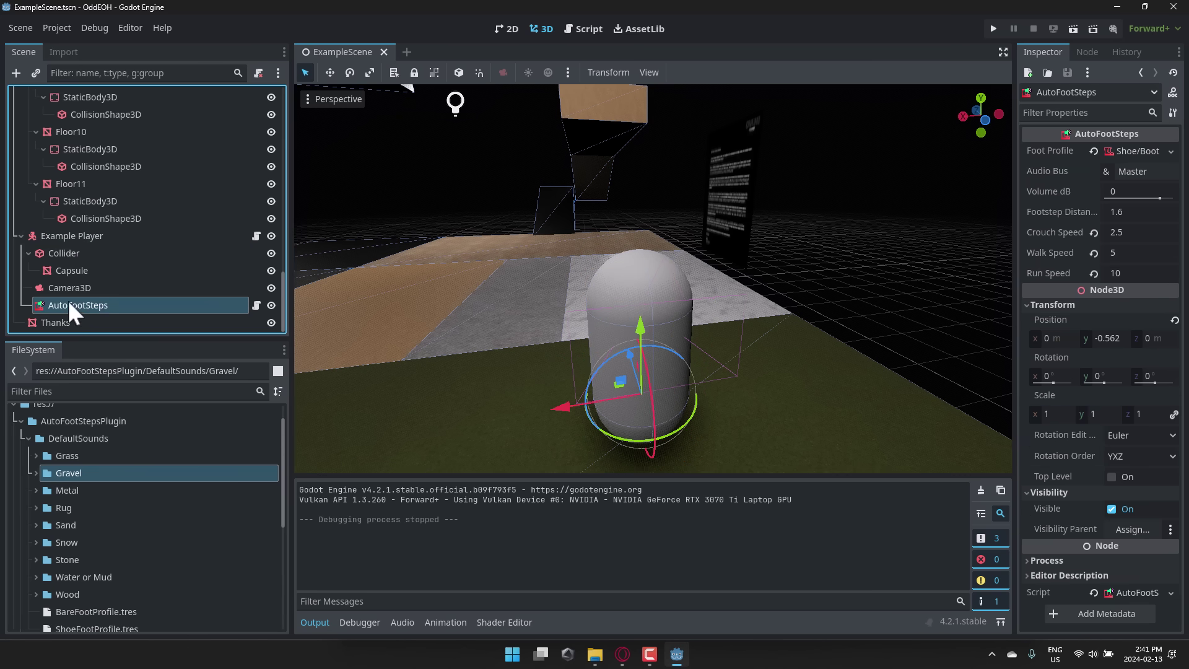
scroll(126, 530, down, 5)
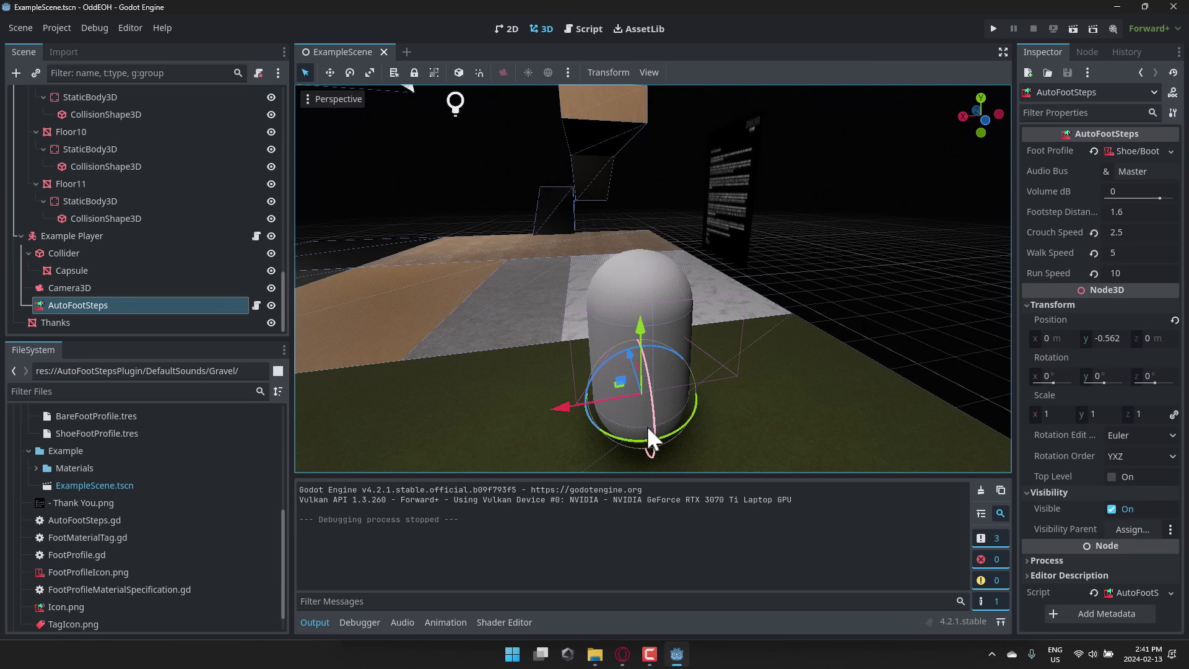
Step: Read the green Floor's albedo texture path (wispy-grass-meadow) in a widened Inspector, then deselect the floor
click(505, 451)
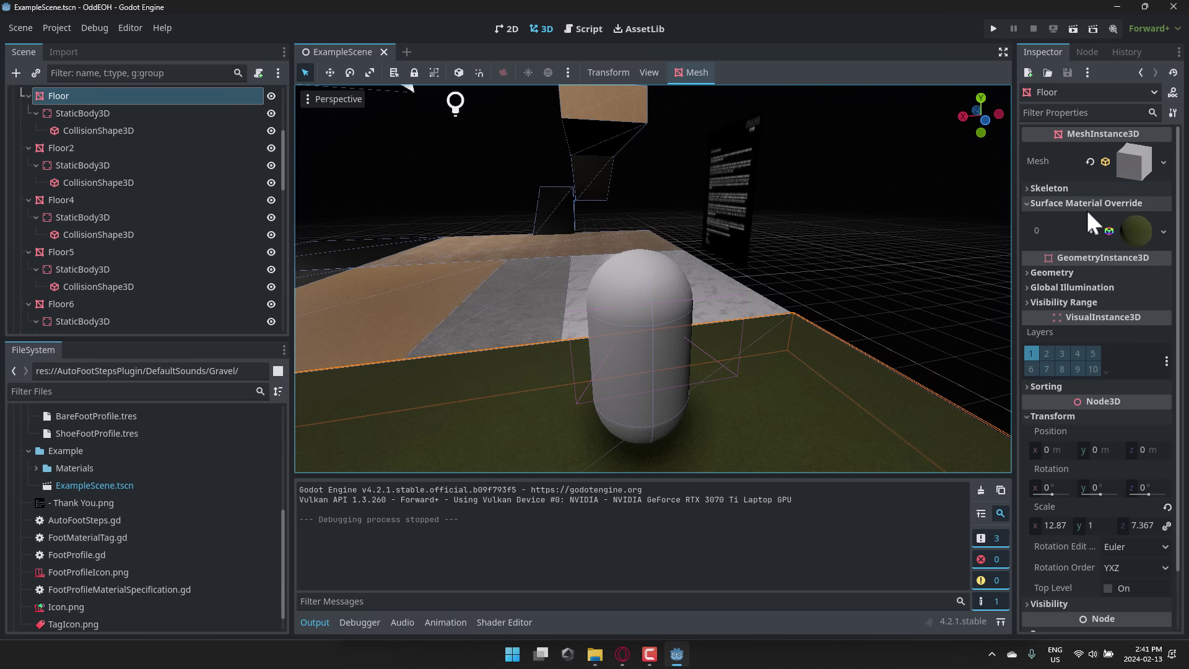
click(1141, 225)
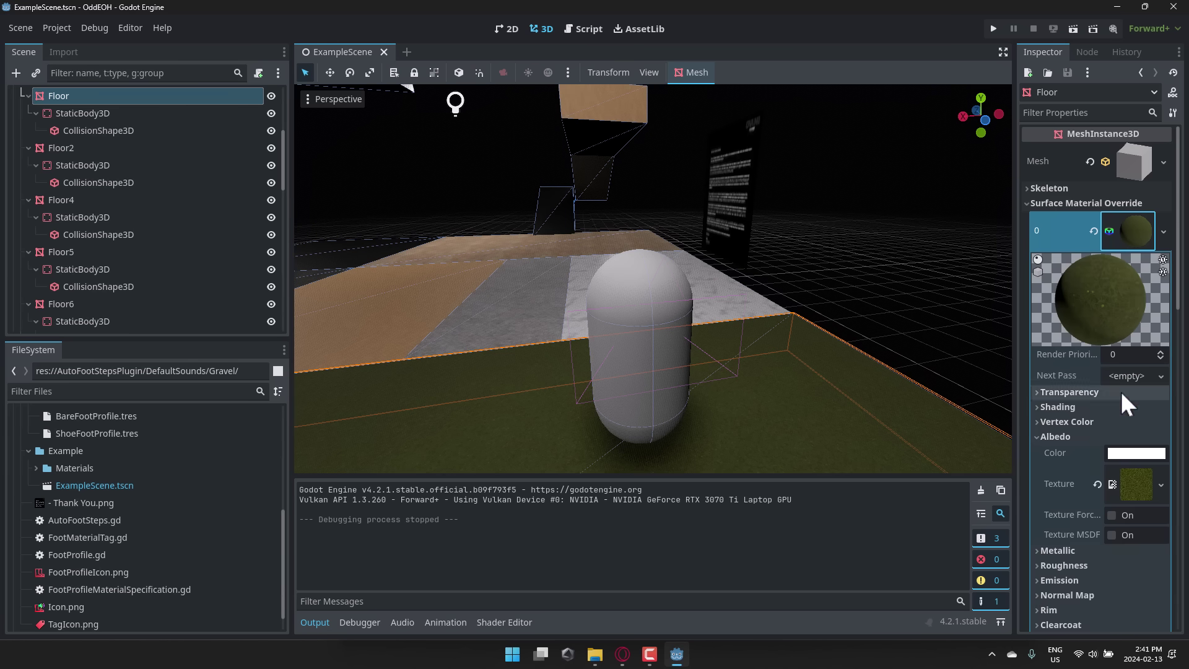
click(1137, 486)
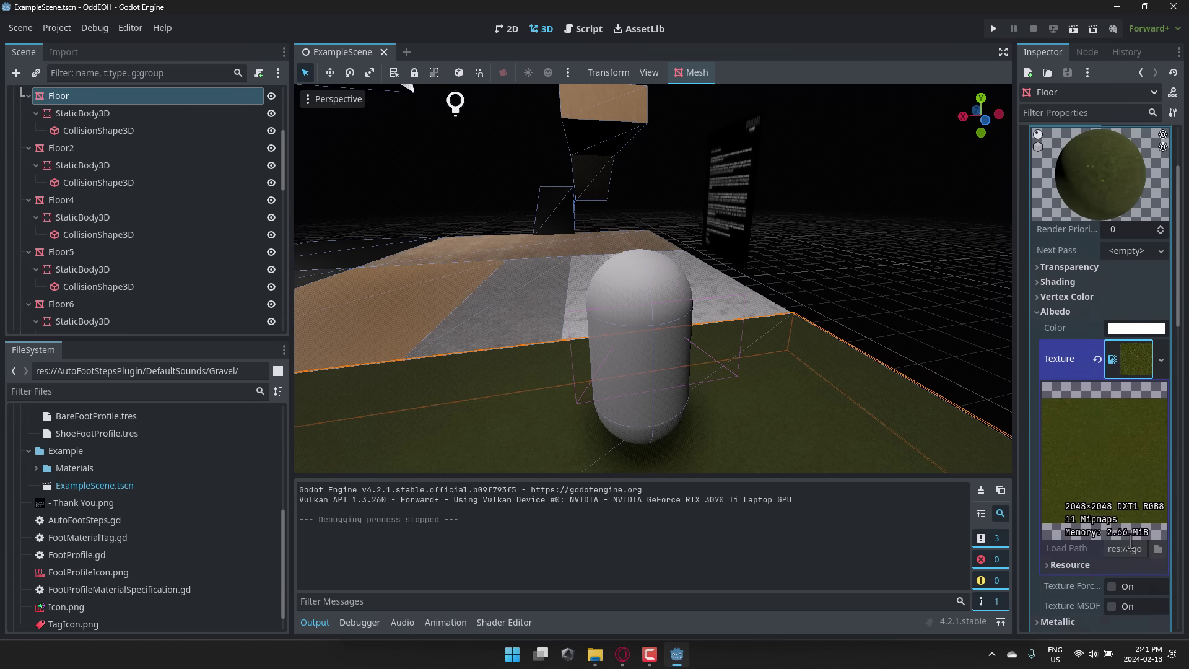
click(1045, 564)
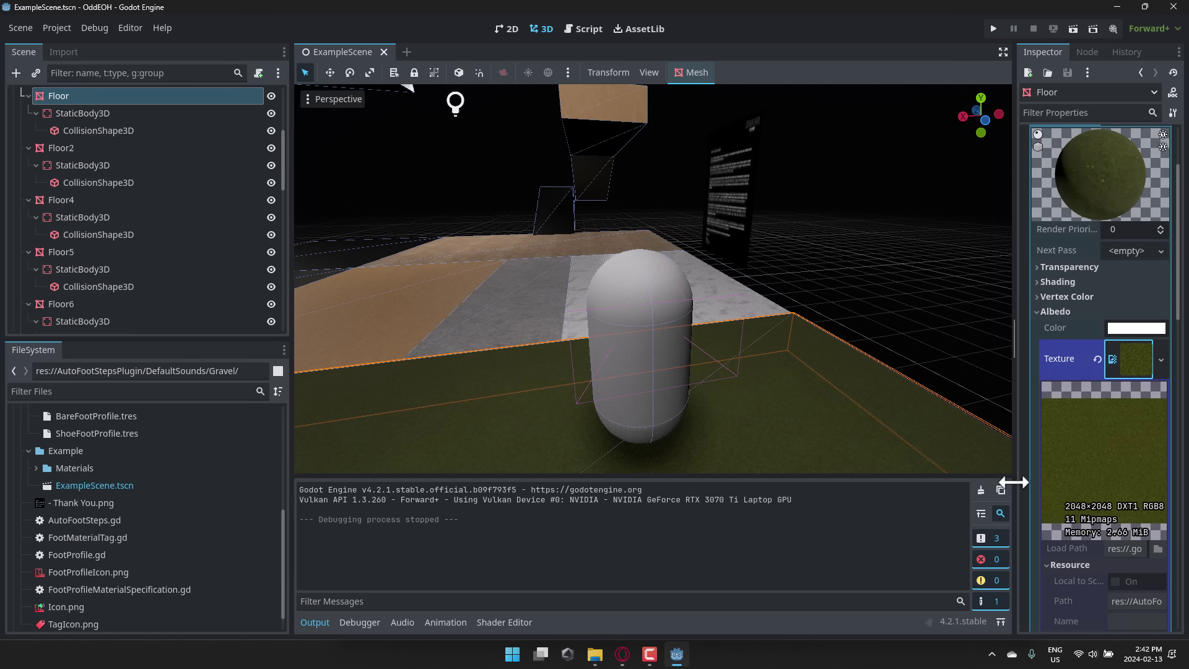
drag(1011, 481, 558, 455)
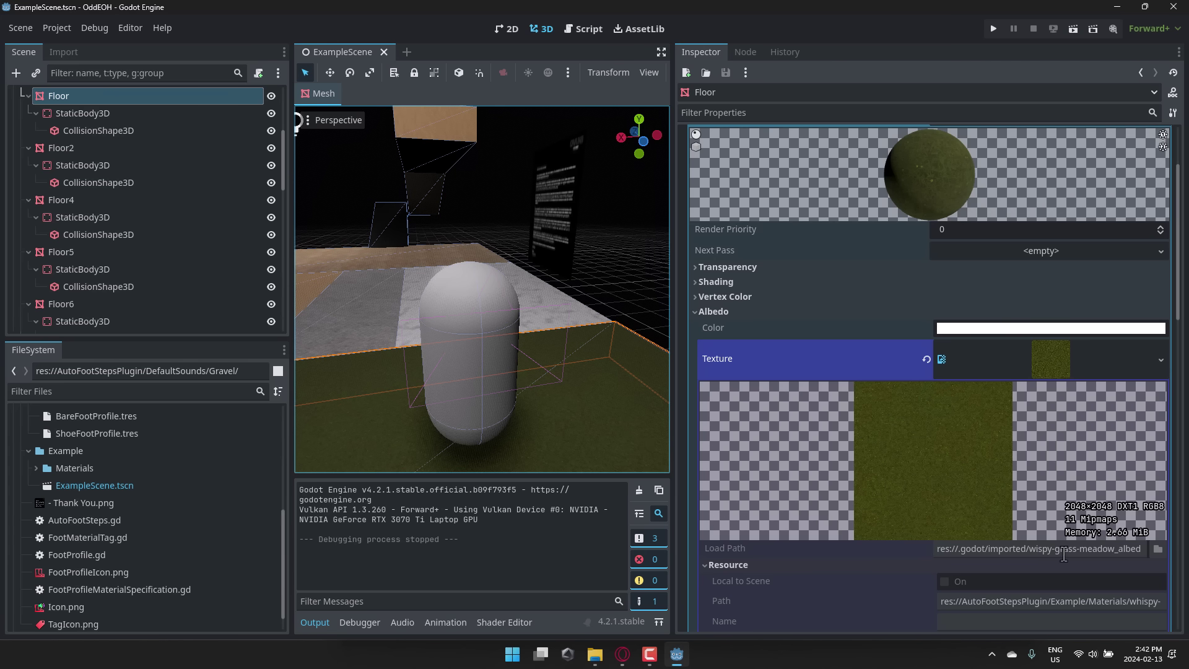
click(668, 345)
Step: Widen the 3D view, select the AutoFootSteps node and enlarge the Inspector
drag(672, 345, 995, 361)
click(650, 365)
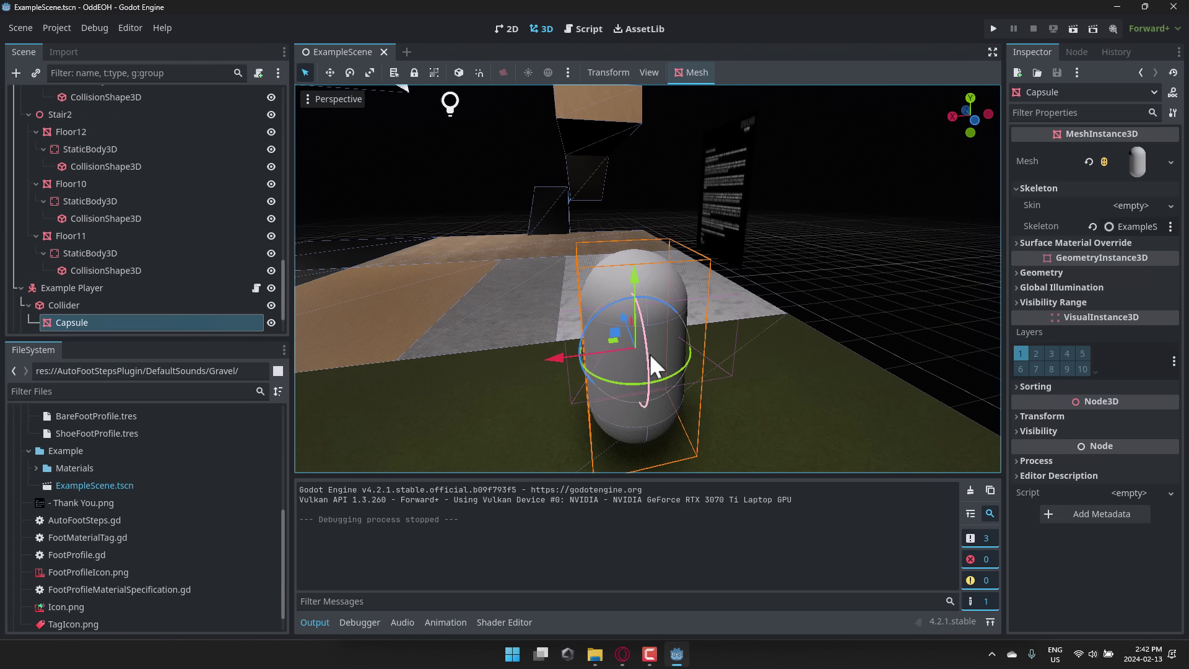
scroll(128, 298, down, 2)
click(94, 304)
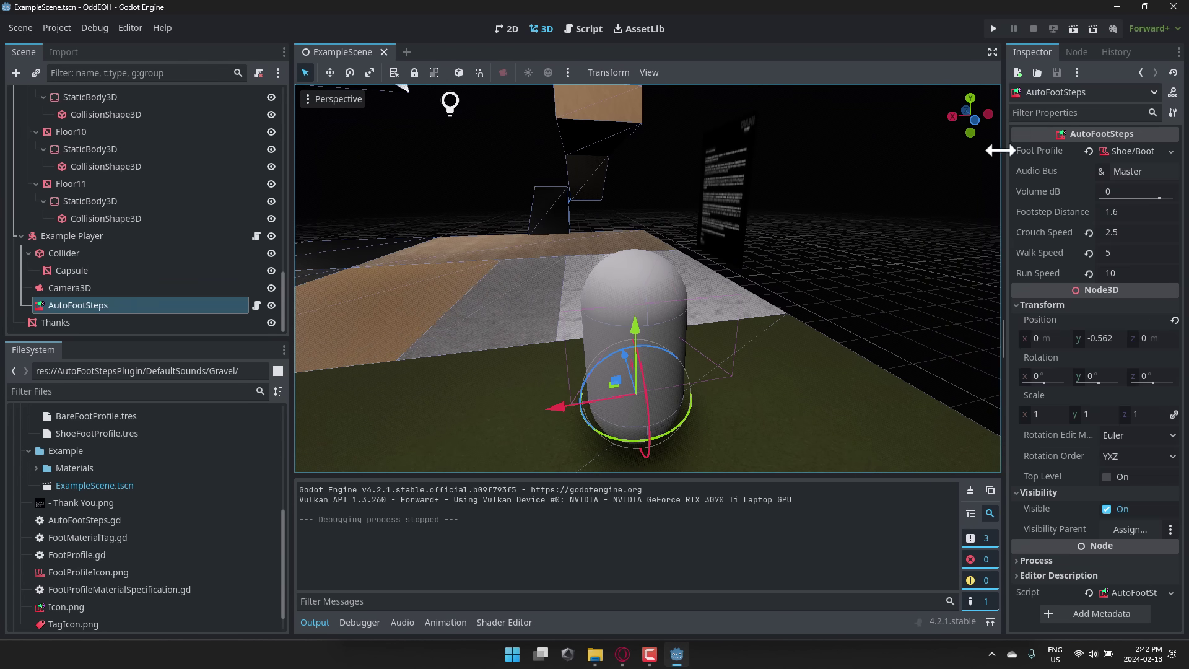
drag(1005, 151, 808, 151)
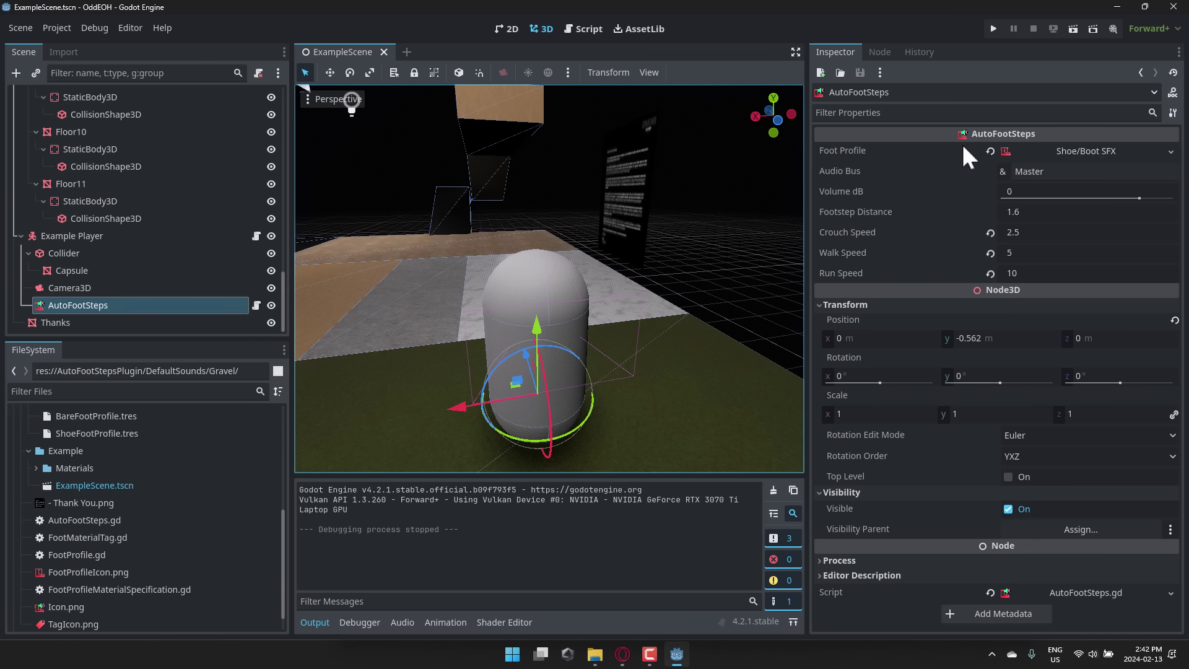
Step: Check the Shoe/Boot SFX foot profile options, then select ShoeFootProfile.tres in FileSystem
click(1170, 152)
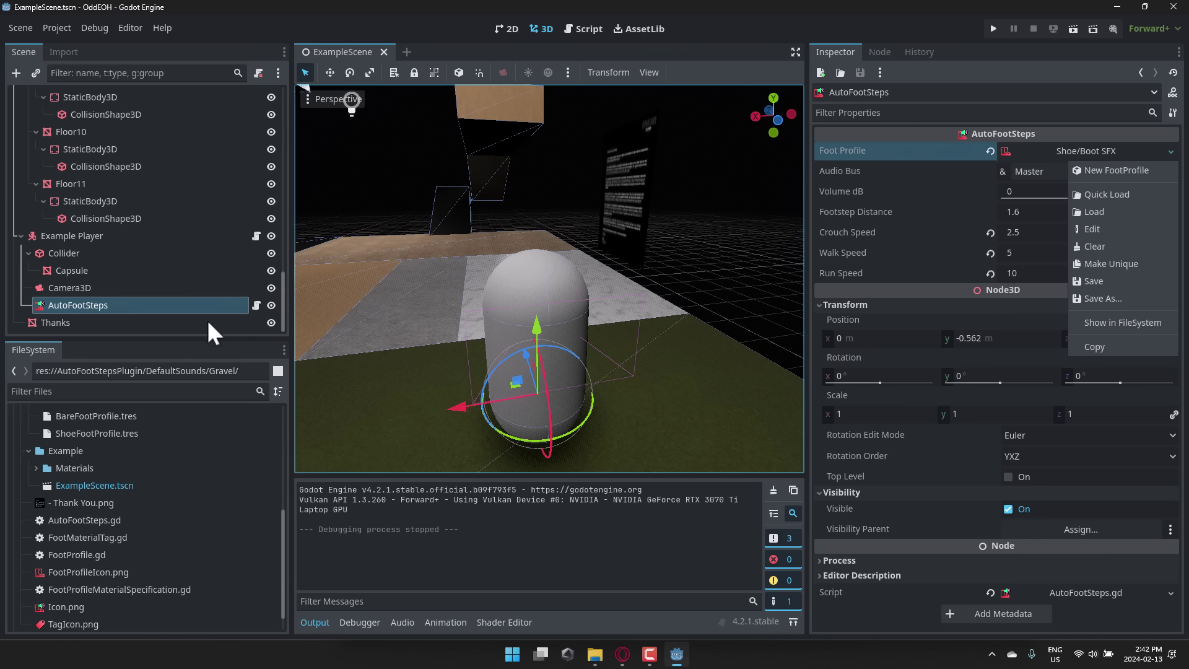
scroll(107, 478, up, 3)
scroll(105, 474, down, 1)
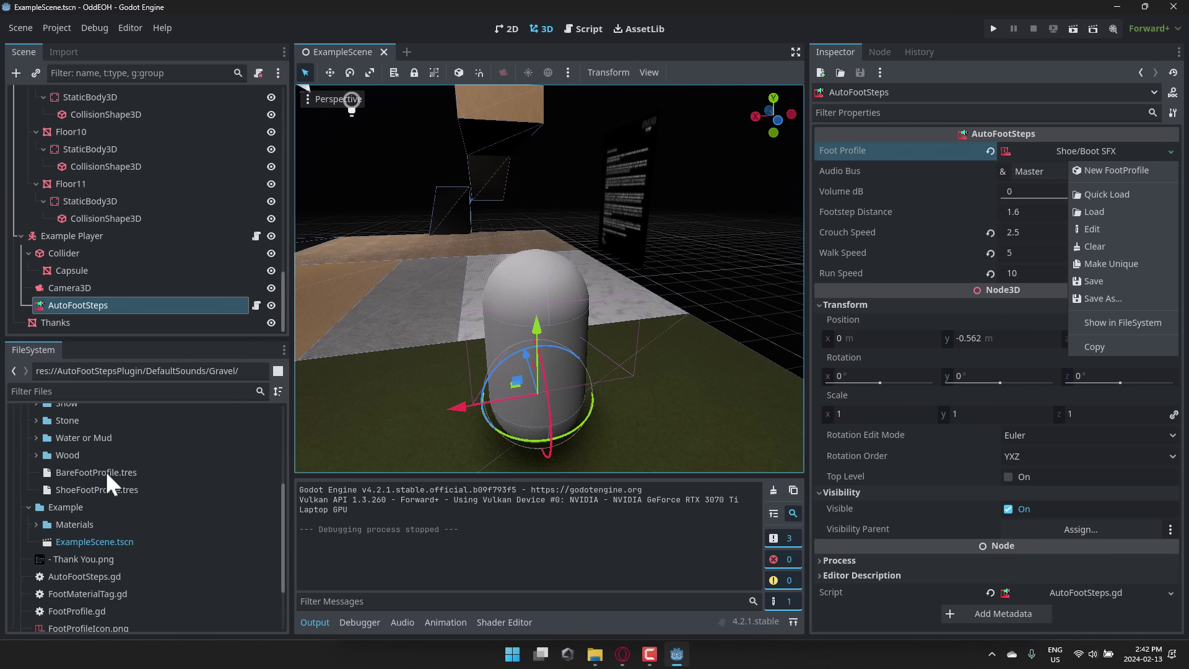
click(88, 469)
click(91, 486)
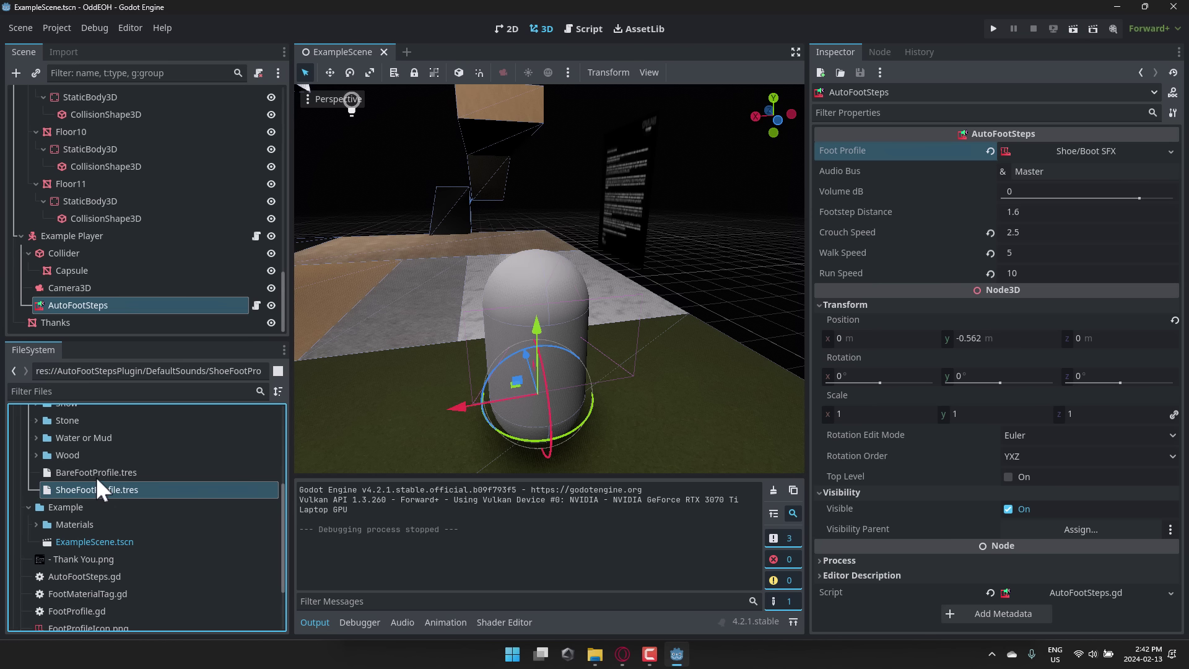
Step: Open ShoeFootProfile.tres and expand Materials > 0 (Grass/Dirt) to list its 13 similar names
double_click(94, 487)
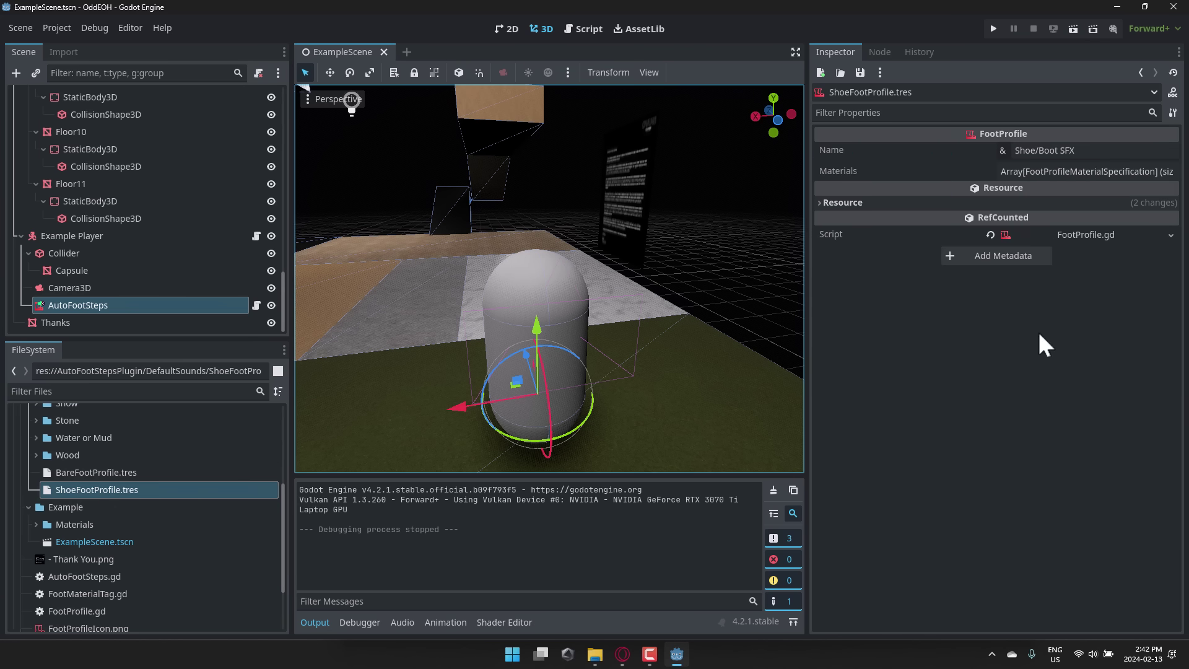
drag(807, 154, 638, 161)
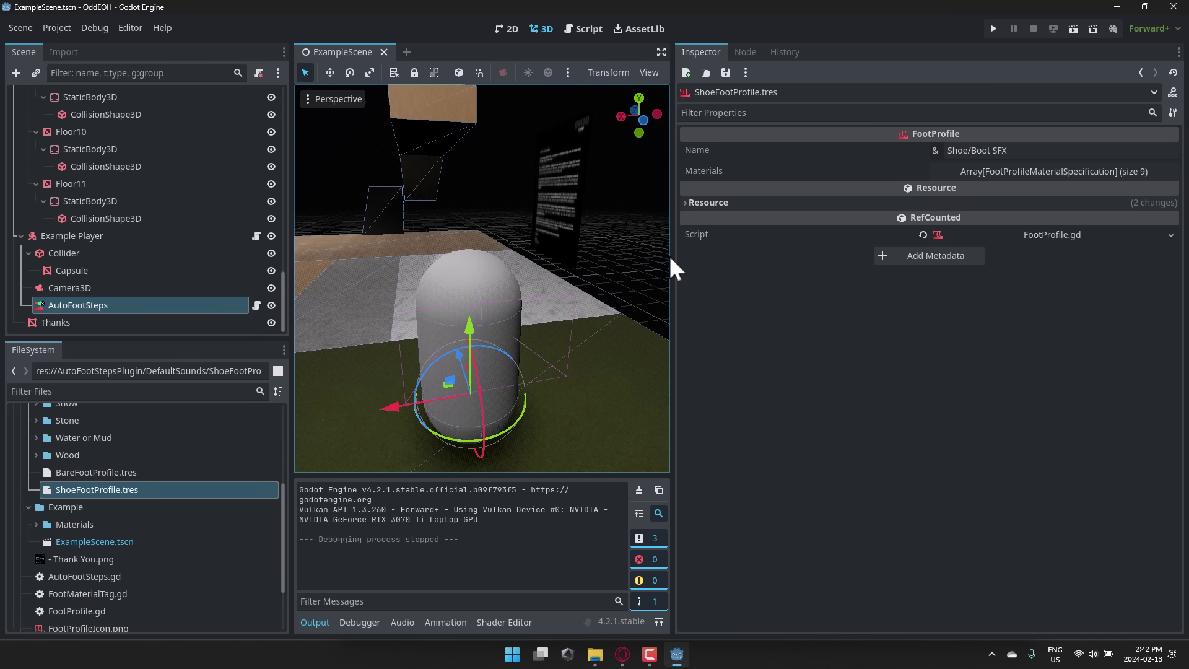
click(1009, 173)
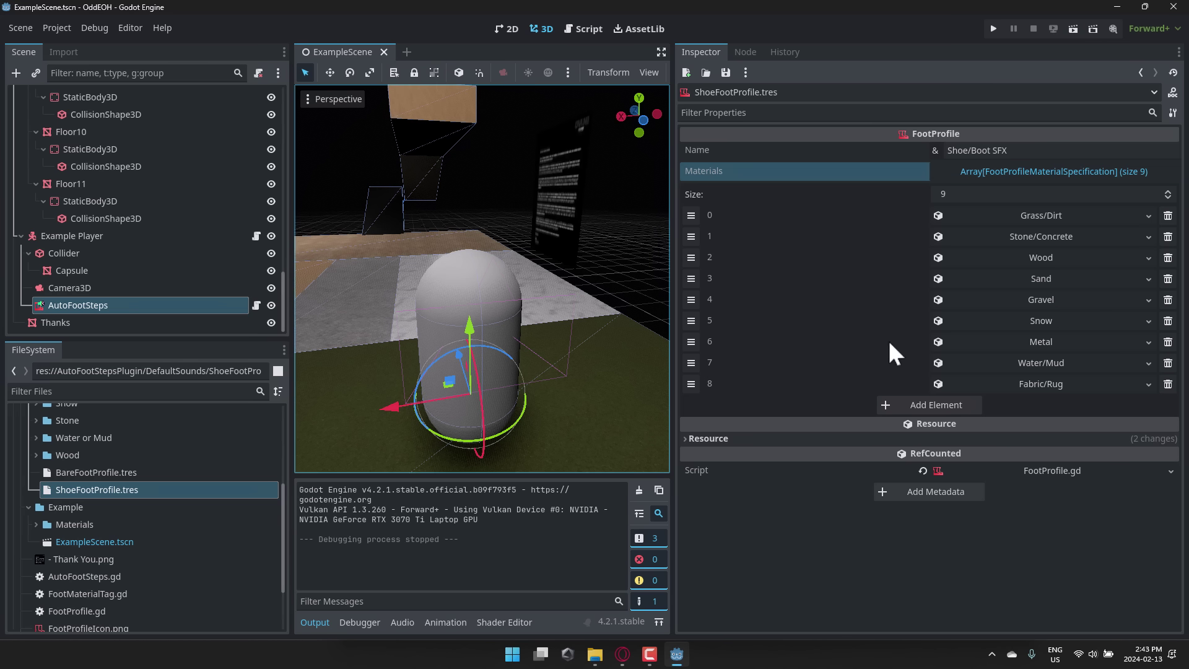
click(1021, 214)
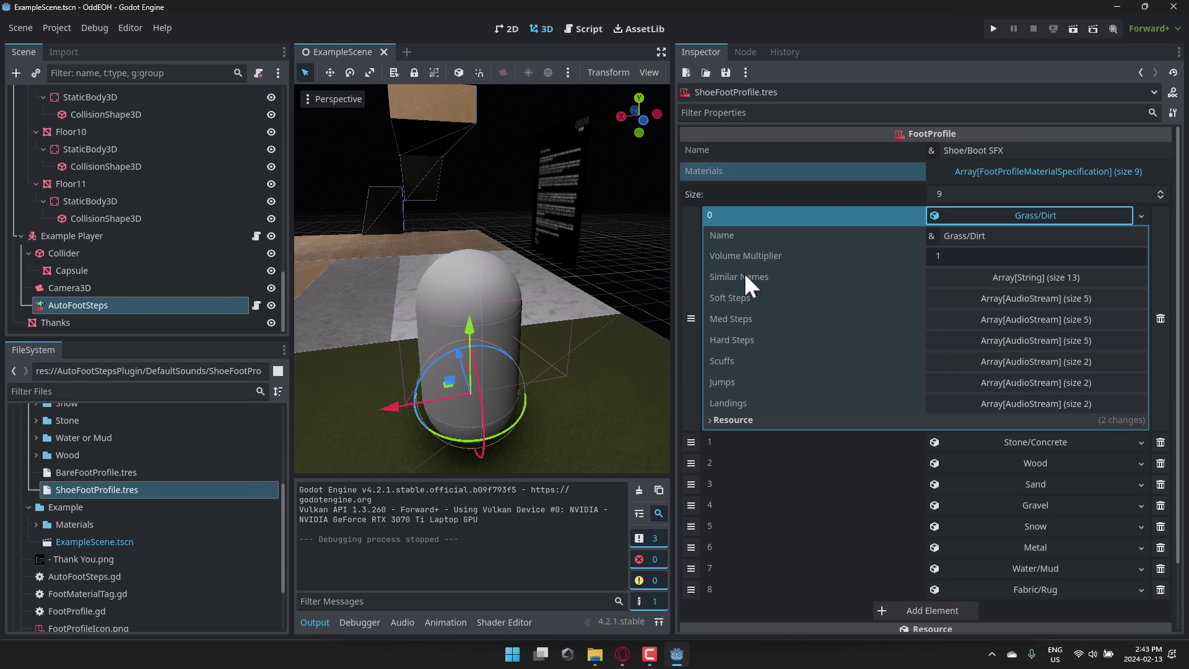
click(1065, 277)
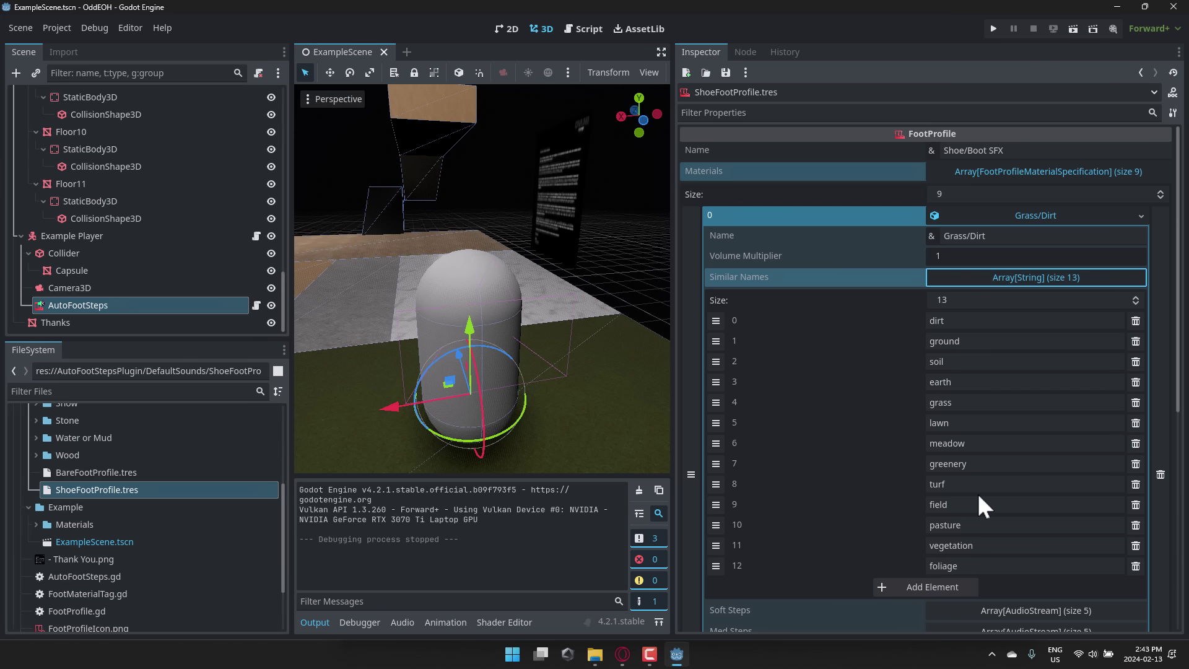
scroll(94, 586, down, 3)
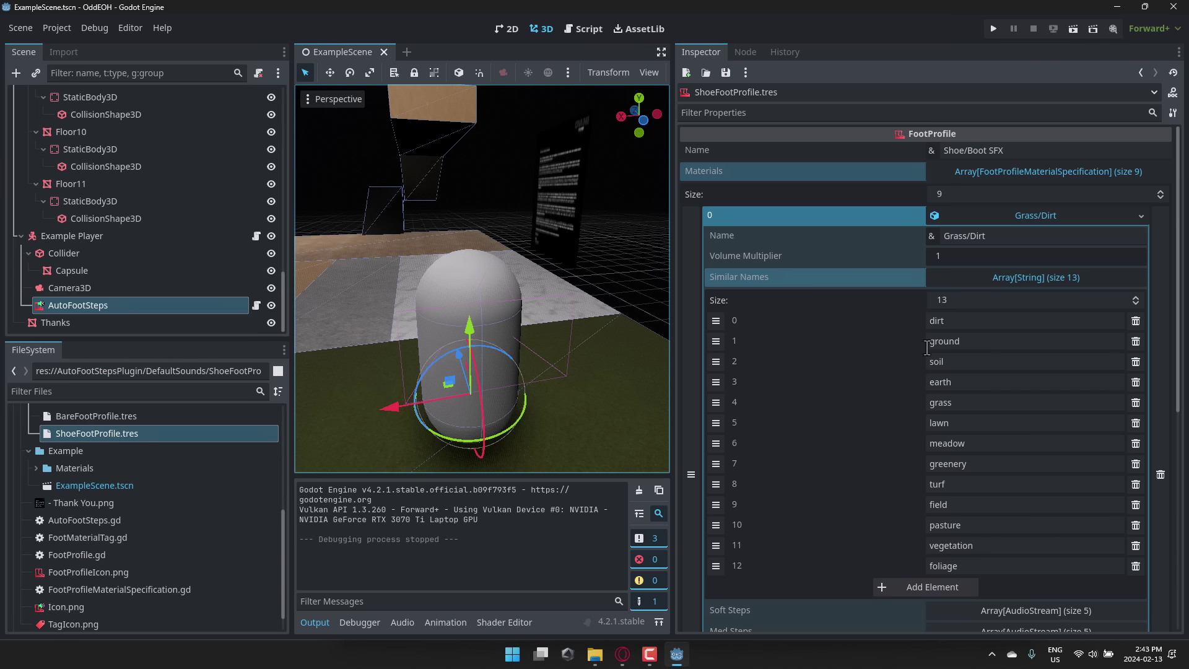
scroll(888, 423, down, 3)
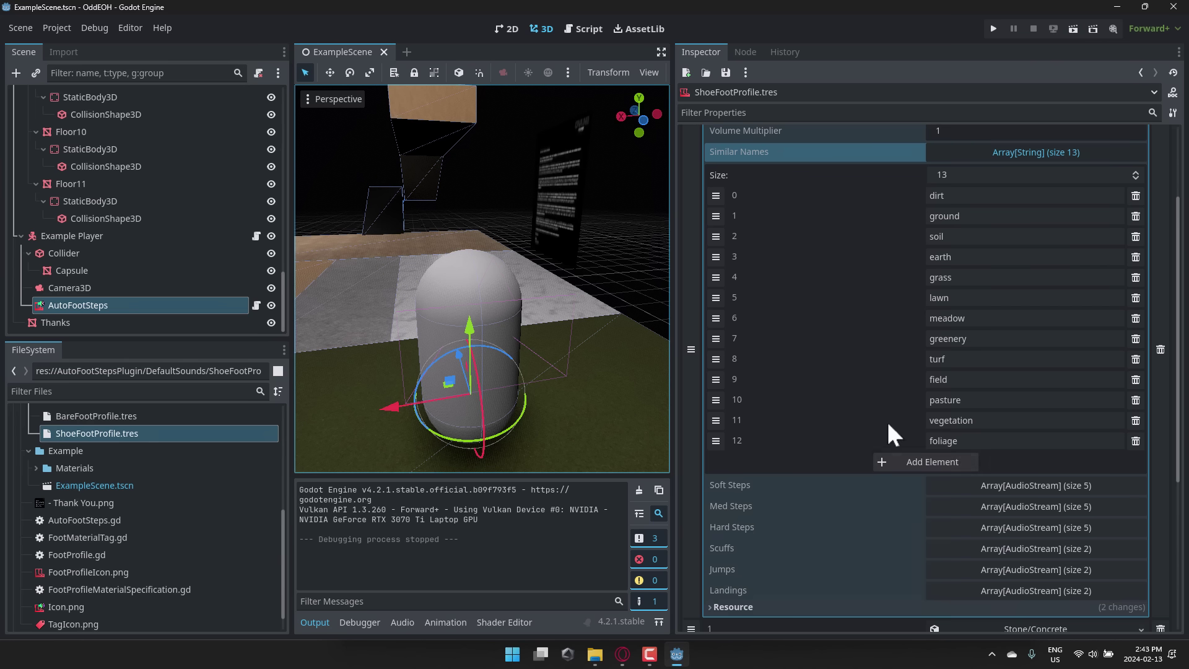
click(915, 459)
click(952, 464)
click(1136, 461)
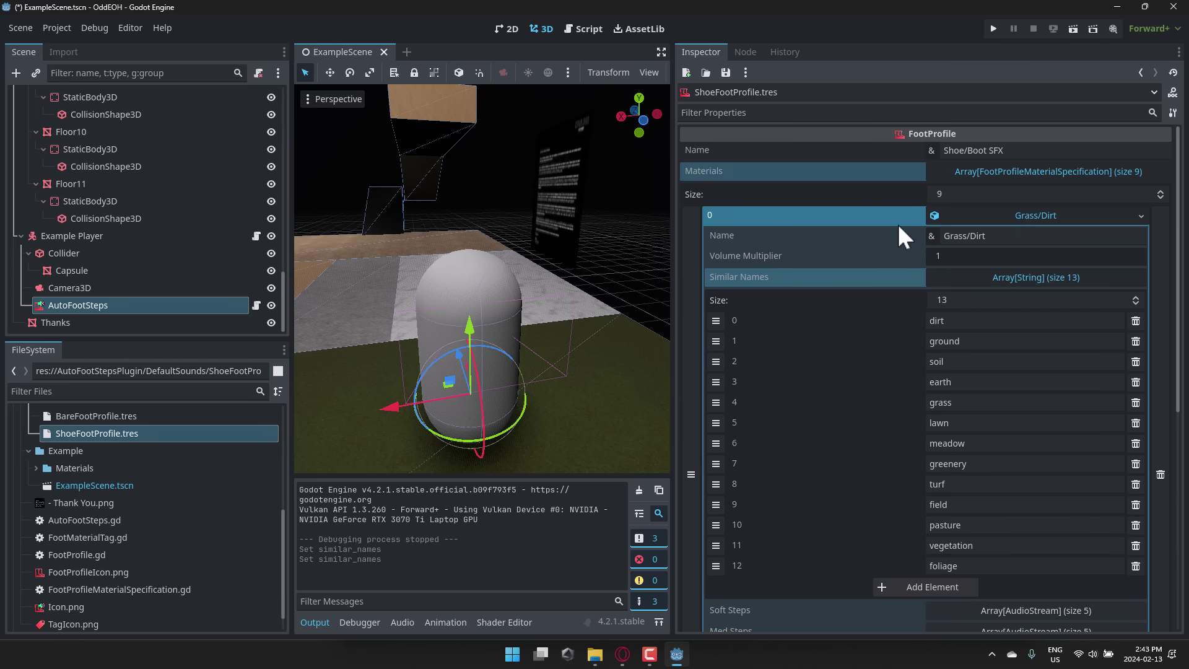
click(1078, 171)
click(1019, 171)
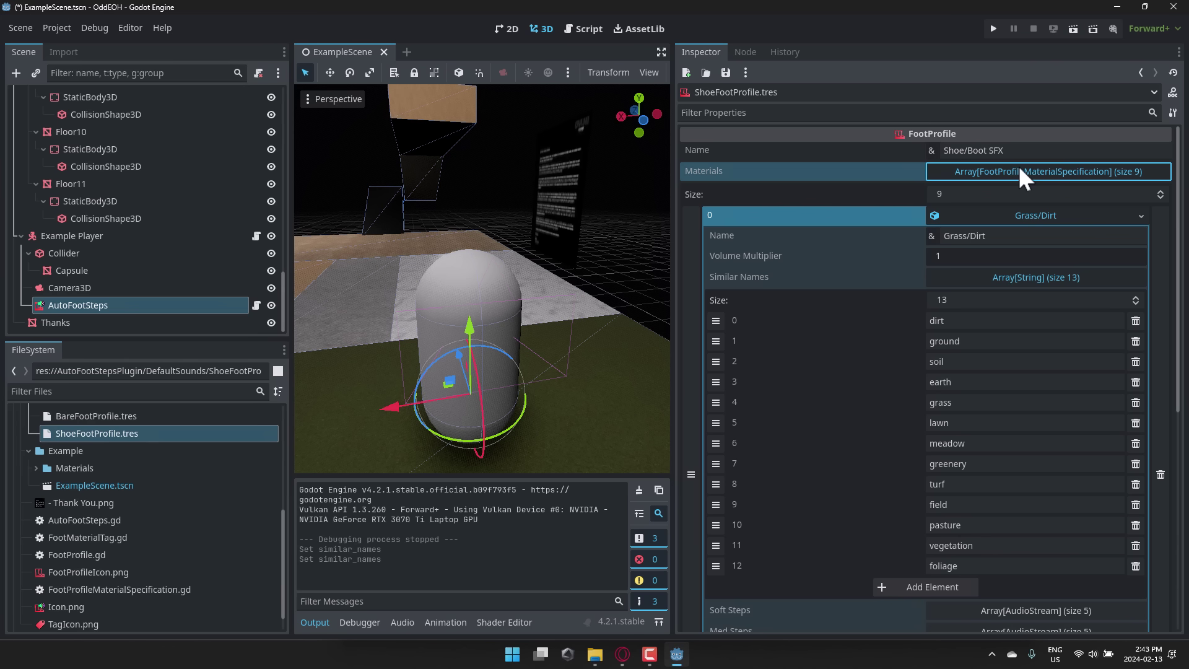
scroll(914, 563, down, 3)
click(920, 465)
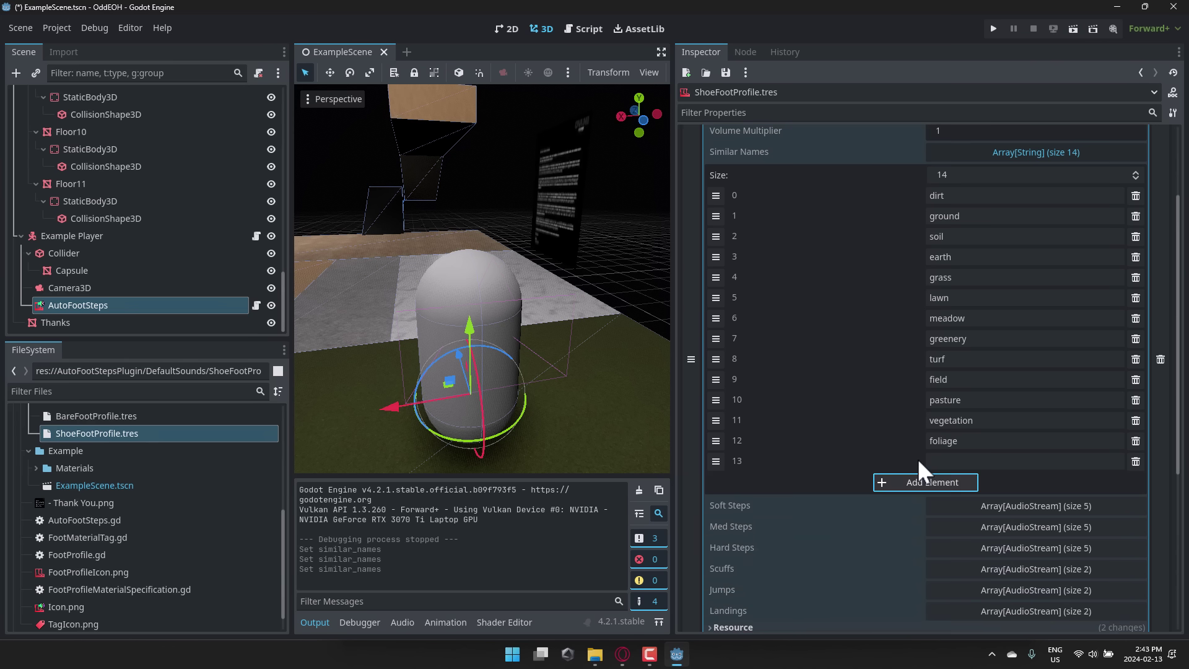
click(1136, 461)
scroll(972, 471, down, 5)
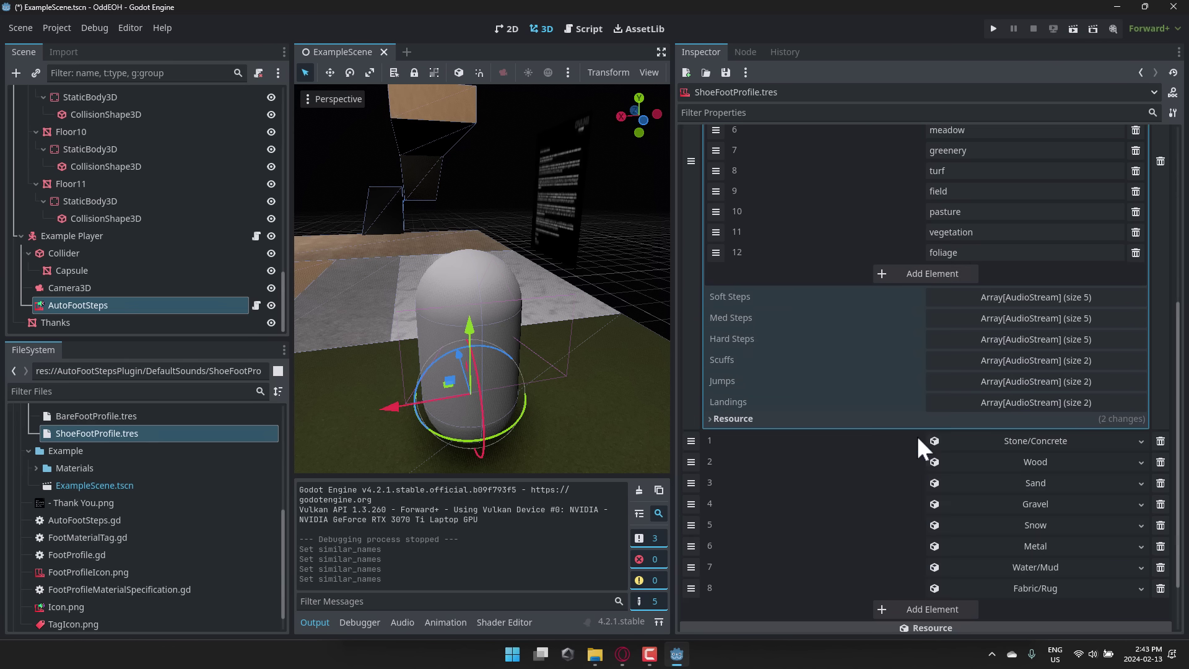
click(926, 609)
scroll(783, 515, down, 2)
click(1026, 515)
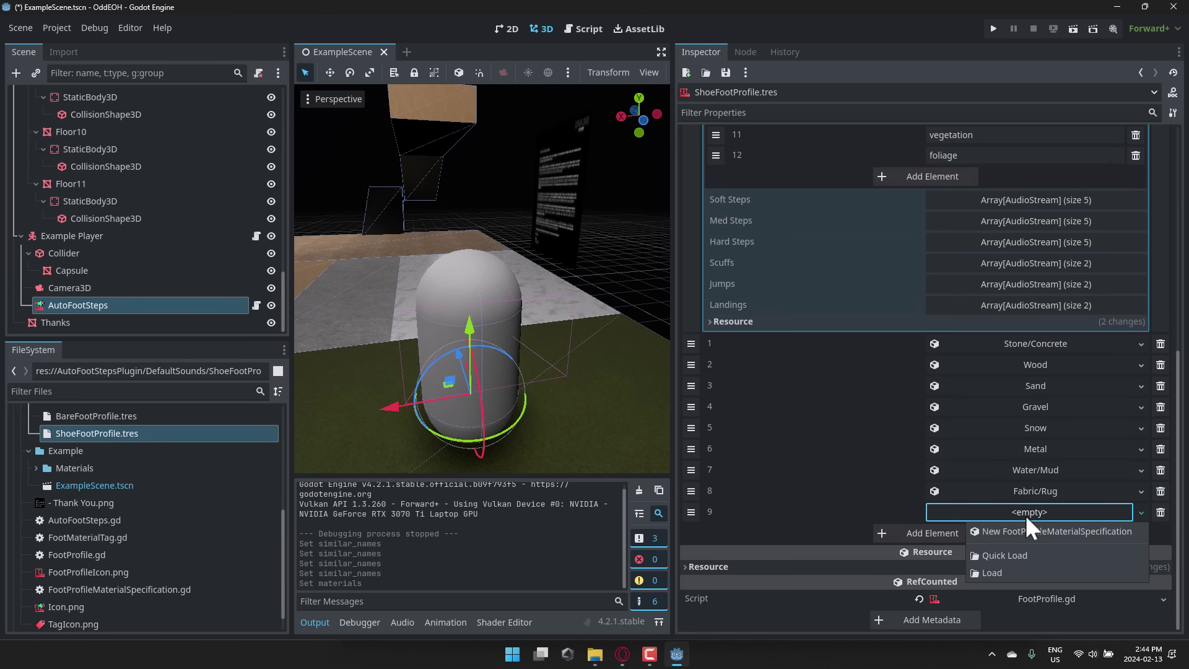
click(1035, 529)
click(1031, 510)
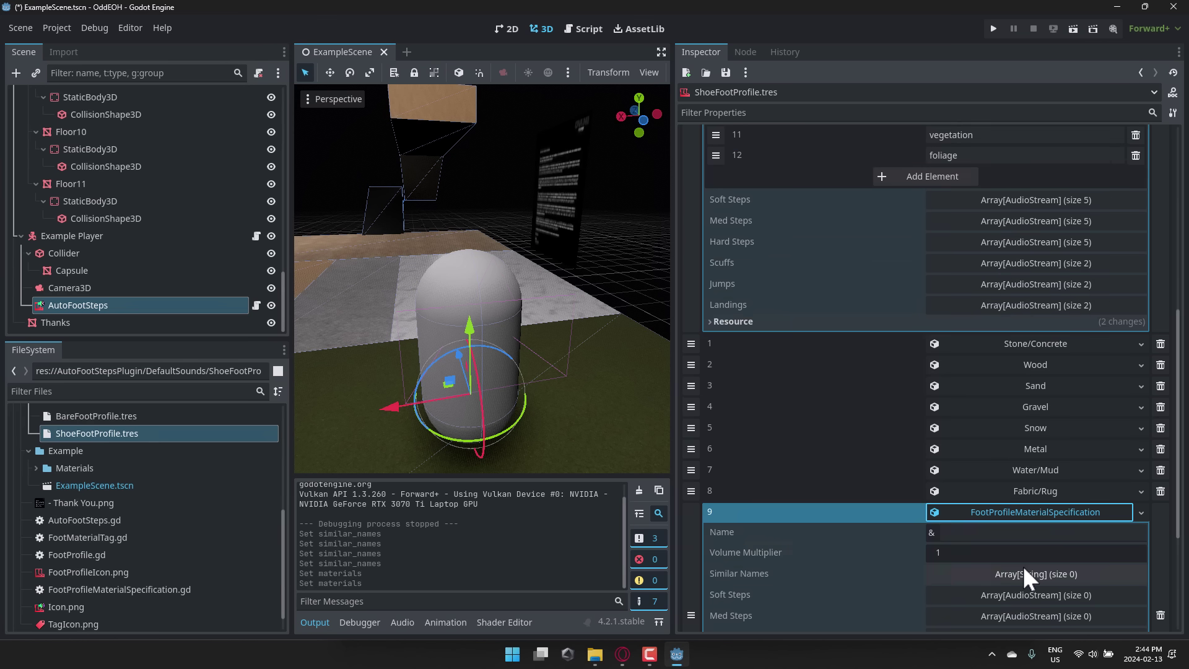
scroll(1021, 564, down, 4)
click(1008, 344)
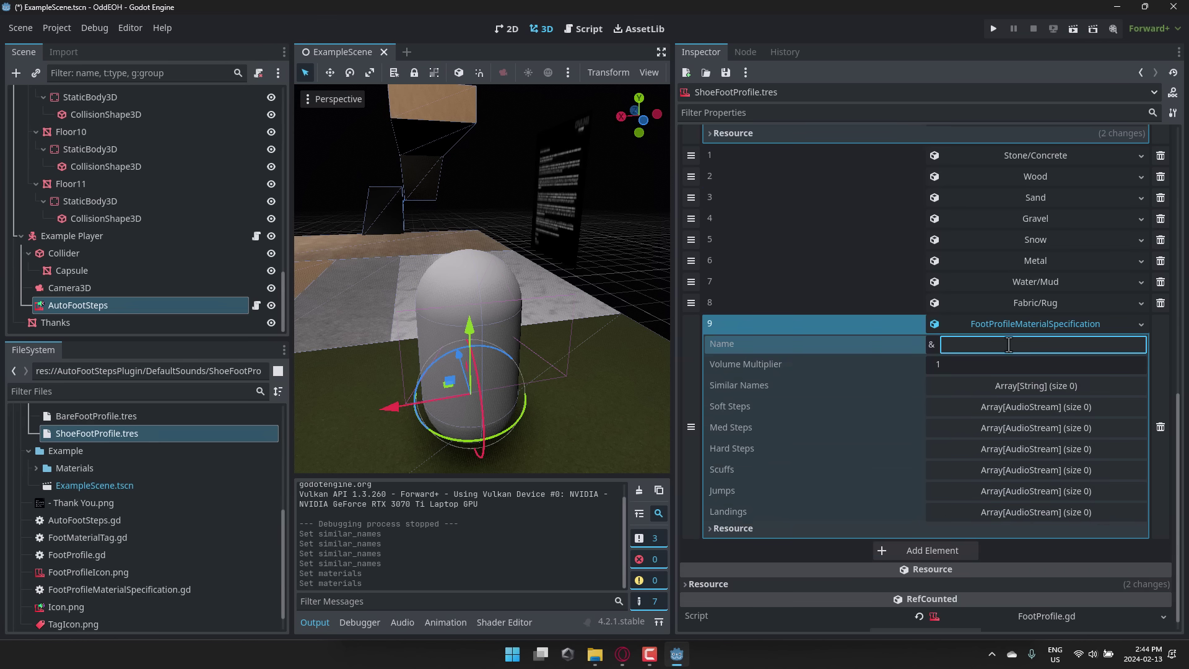
text(Jello)
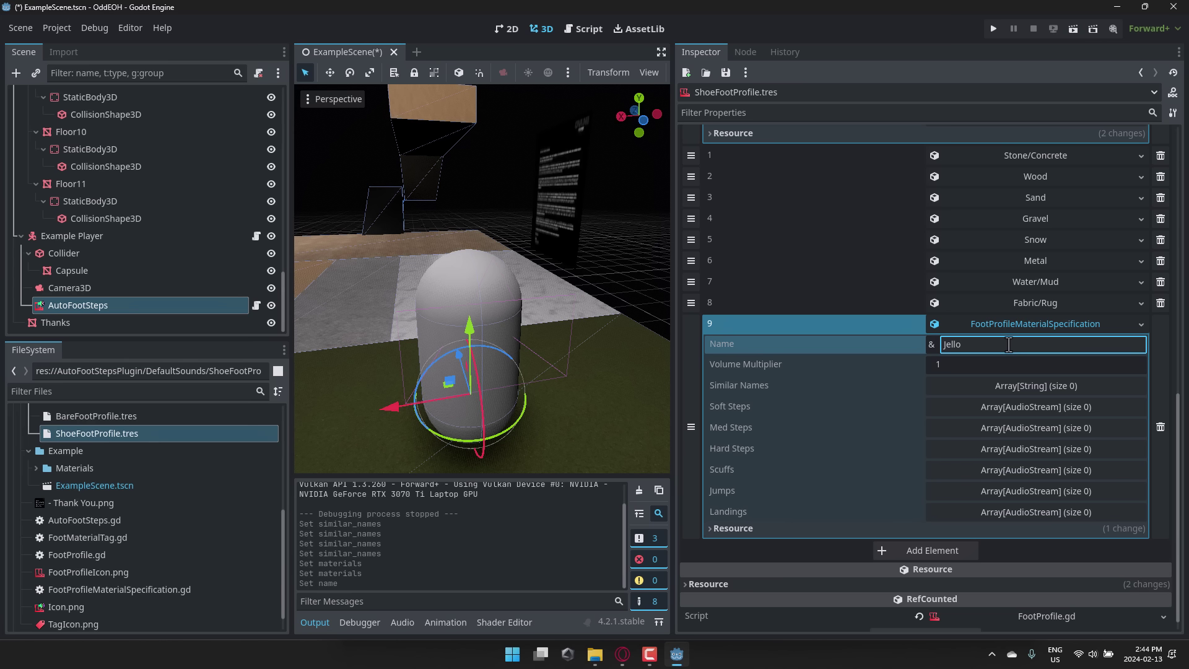
click(1016, 384)
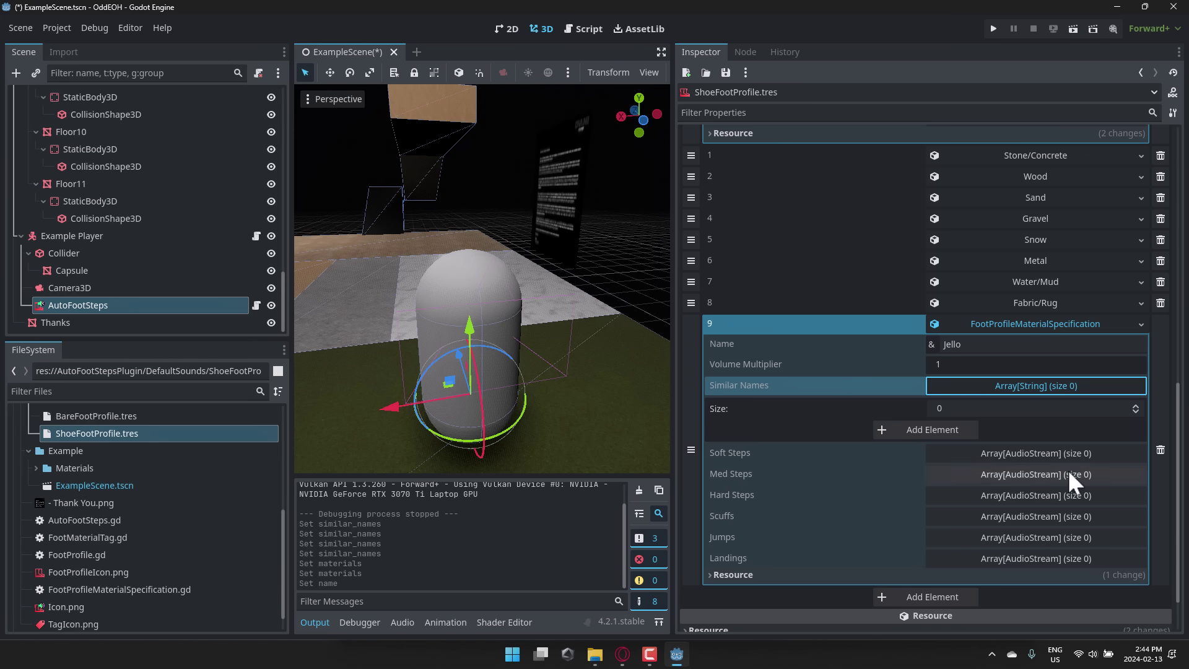
click(1160, 450)
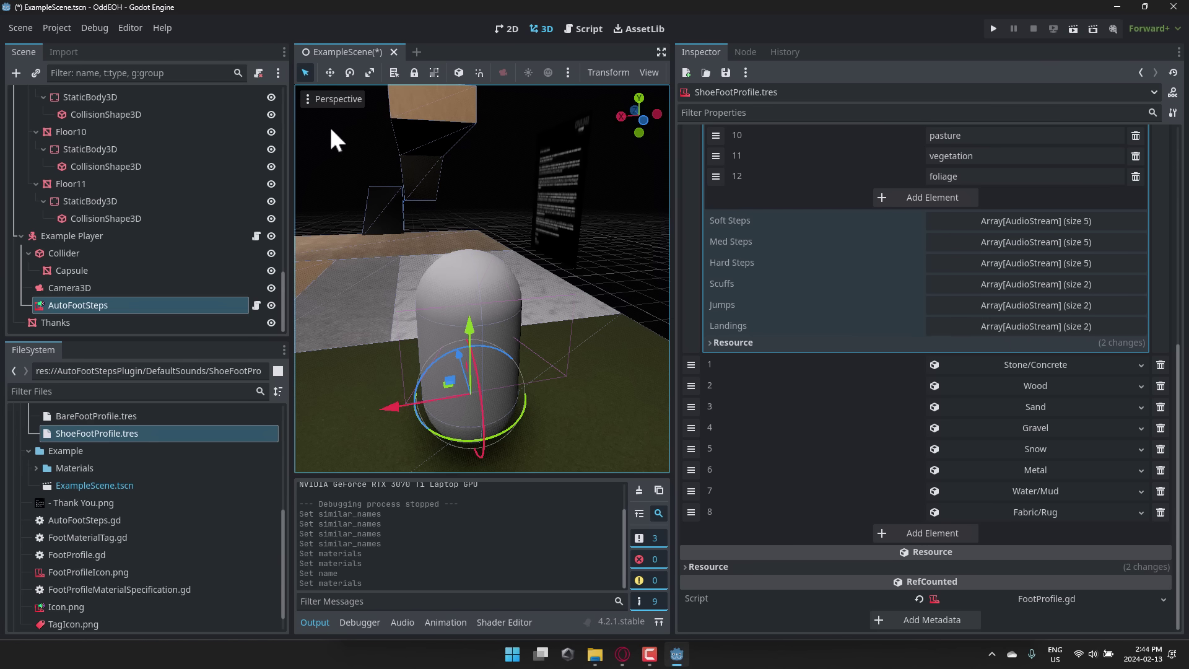
Step: Switch to Opera and scroll the Melodic Mayhem page's Footsteps Plugin and Ovani packs
click(623, 654)
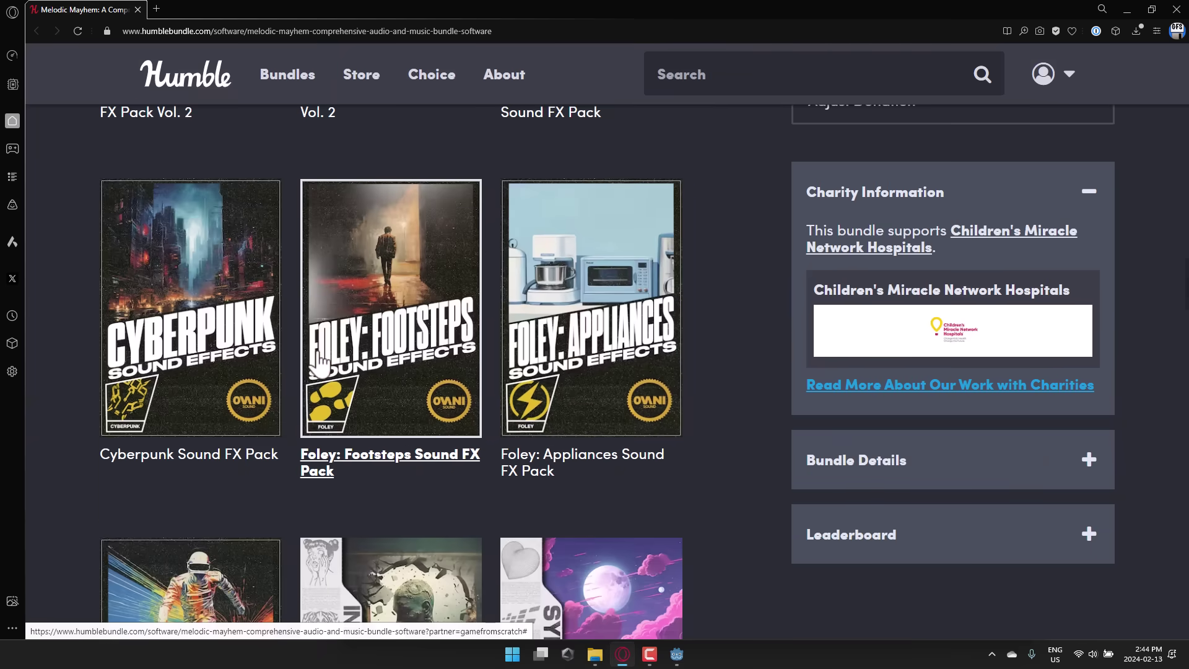
scroll(320, 362, up, 10)
scroll(320, 363, down, 2)
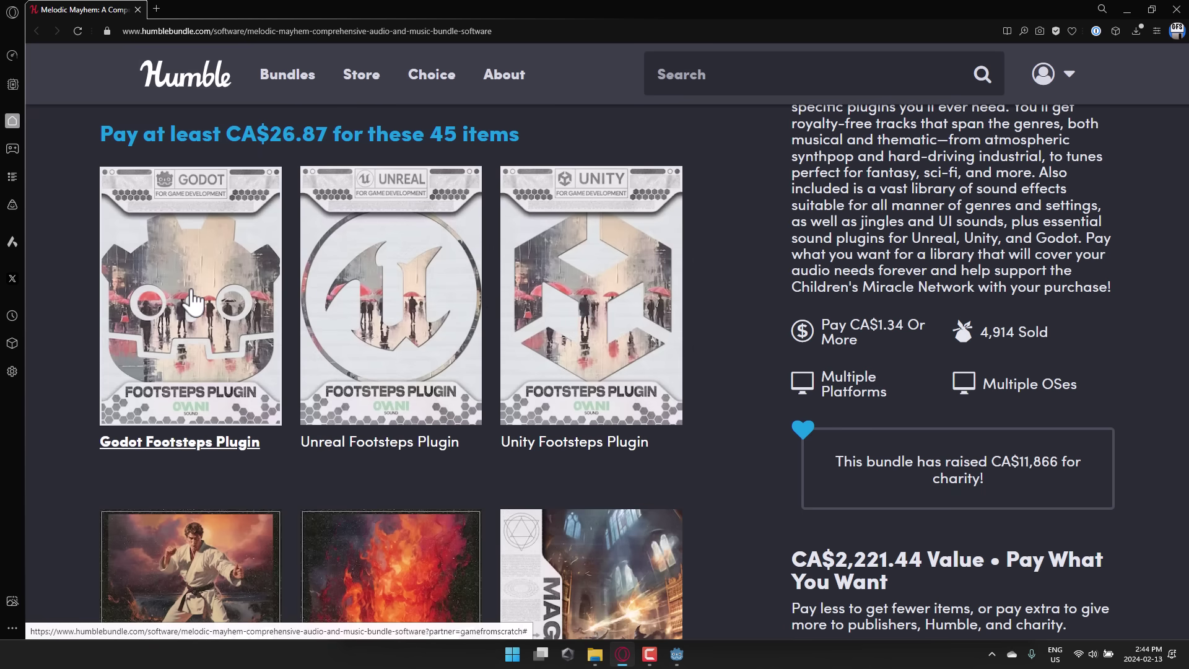
scroll(212, 310, down, 10)
scroll(268, 315, down, 10)
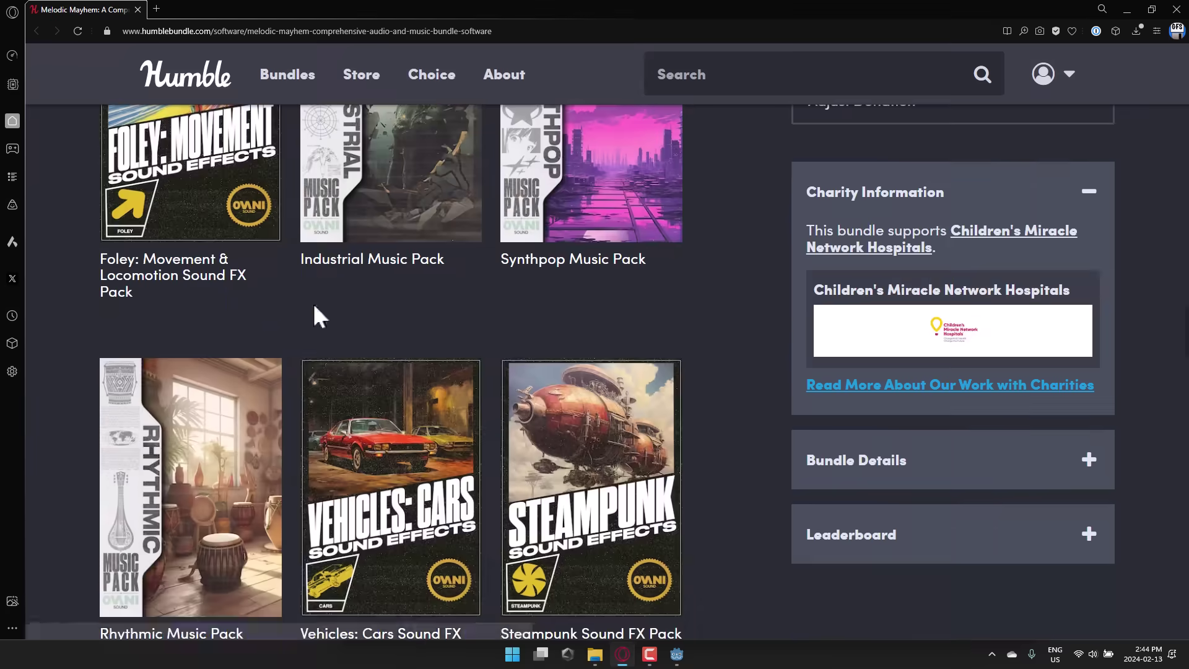
Step: Go up to Downloads in File Explorer and open the Orchestral Ambient download folder
click(594, 653)
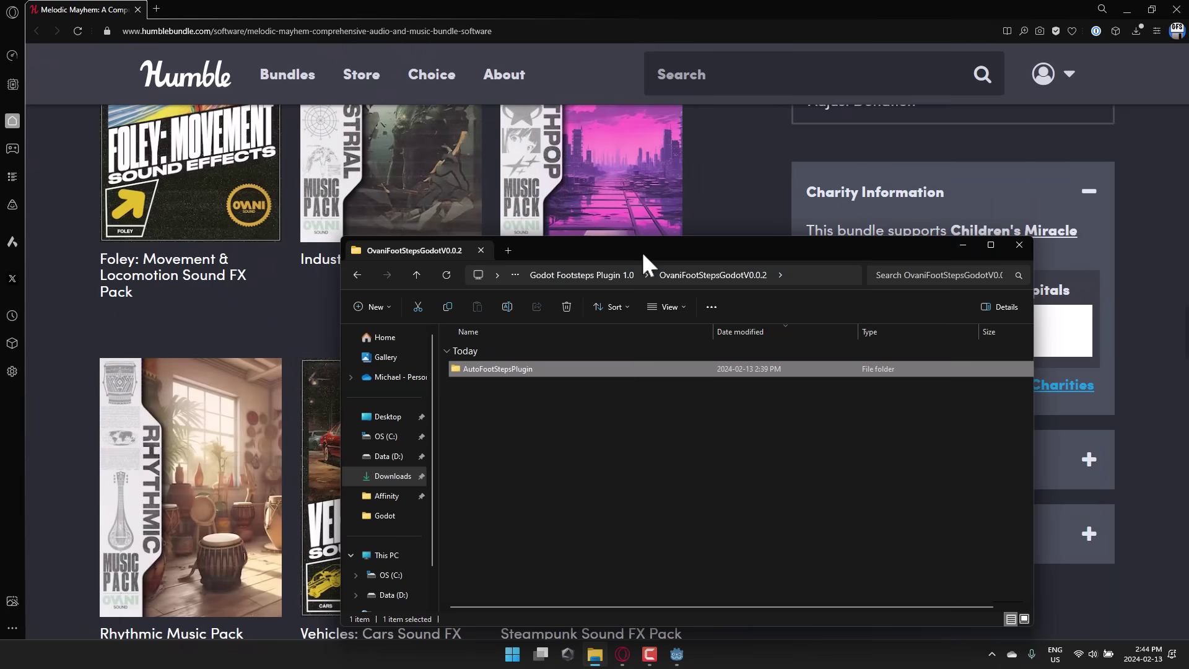
click(588, 274)
click(534, 274)
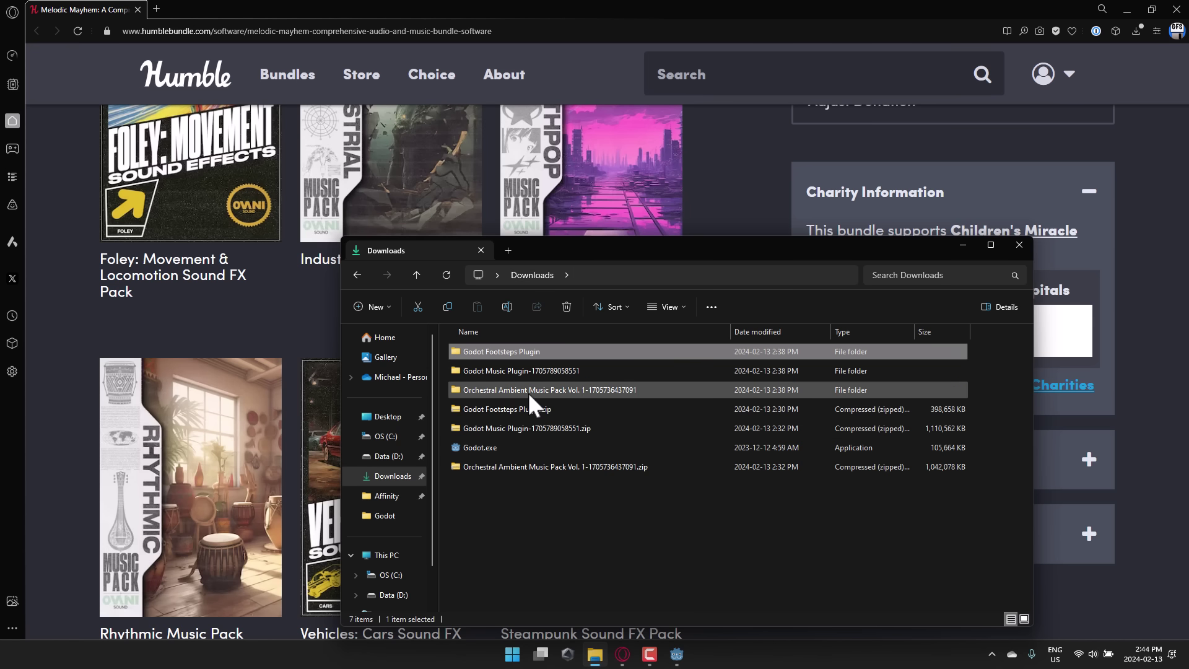
double_click(544, 389)
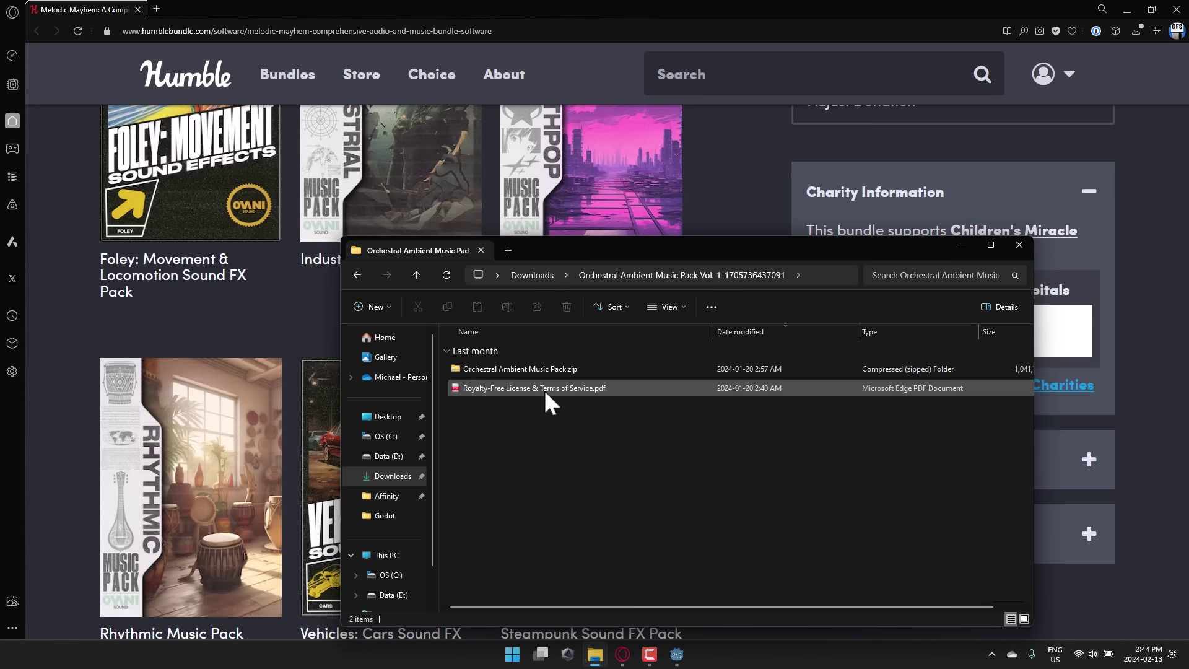
Step: Extract the music pack zip with 7-Zip and open its nested track folder
right_click(522, 366)
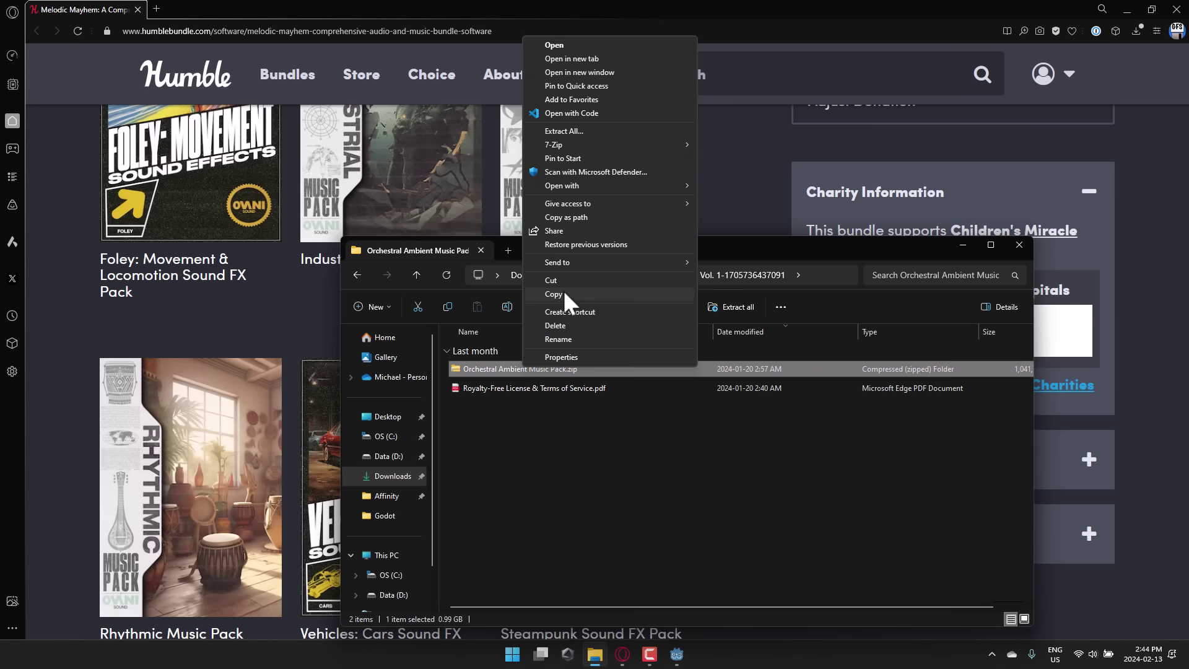
mouse_move(570, 147)
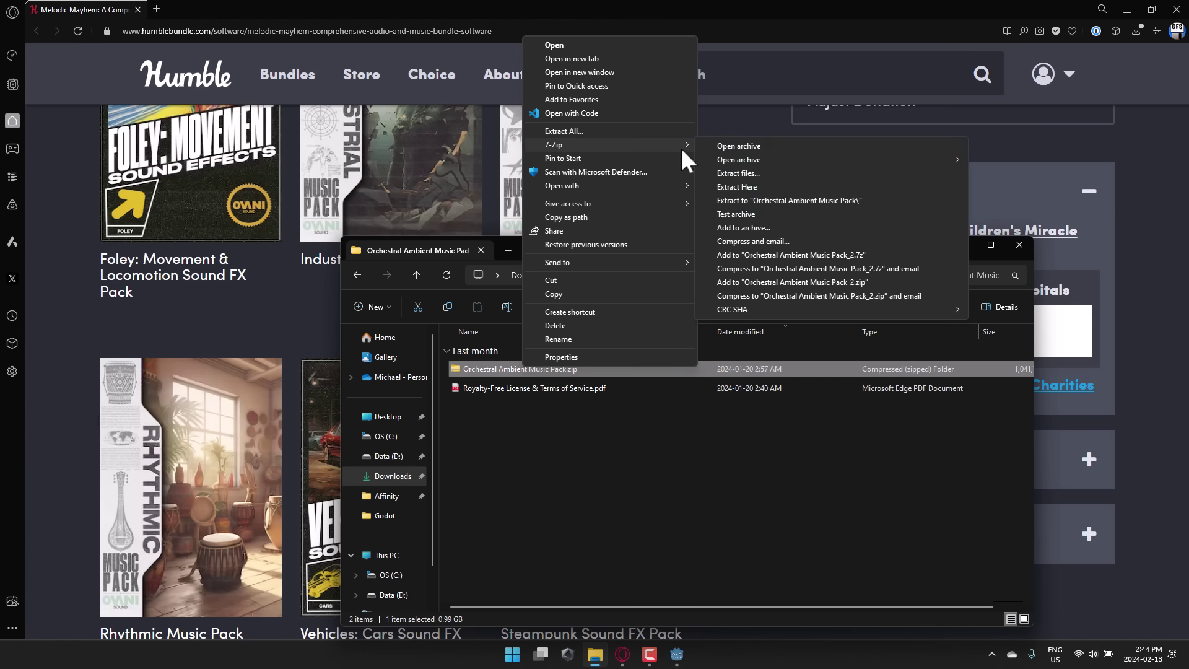
click(782, 202)
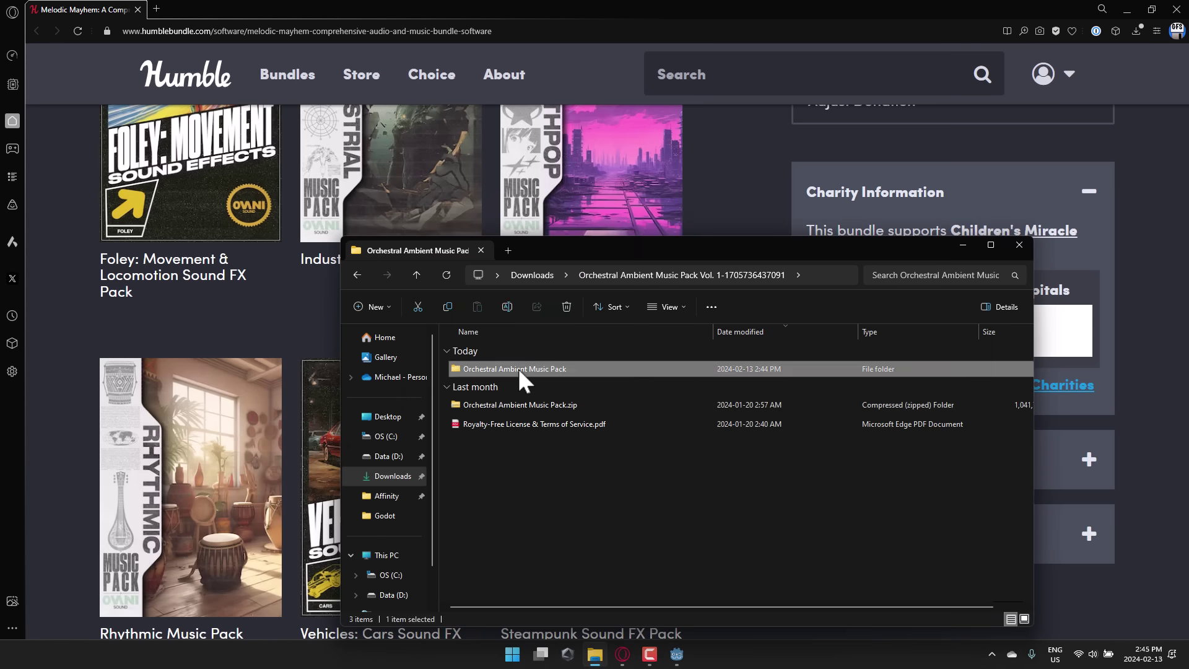
double_click(517, 366)
double_click(530, 404)
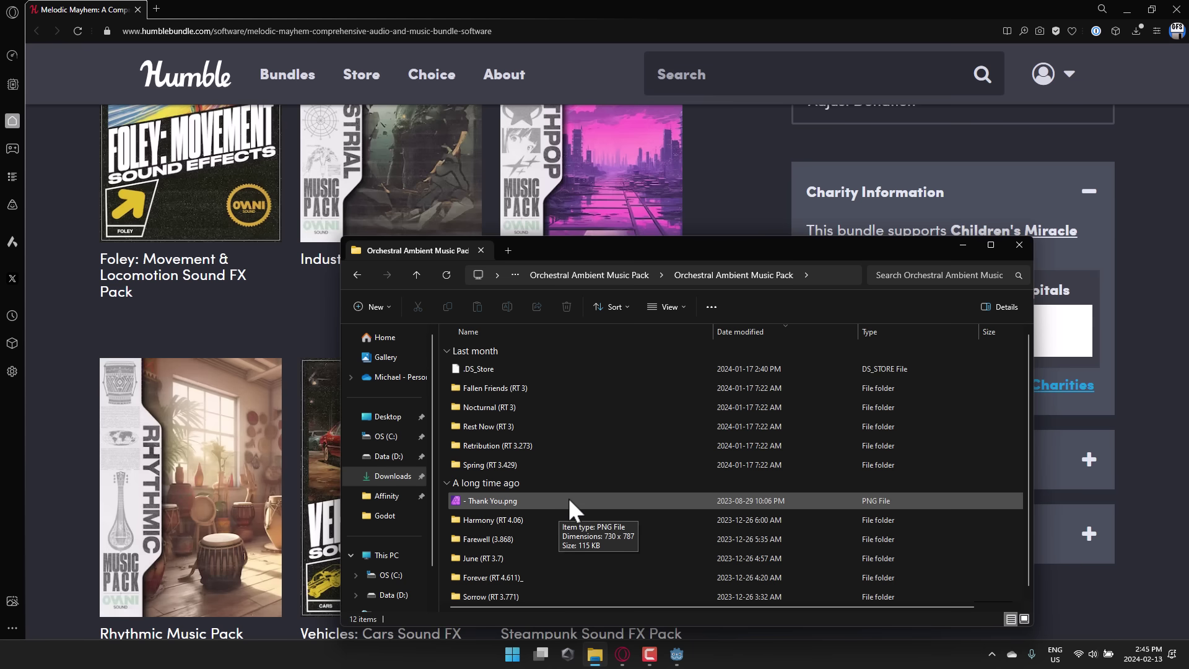
Step: Drag the Retribution track folder from Explorer into Godot's res:// project root
mouse_move(676, 654)
click(645, 622)
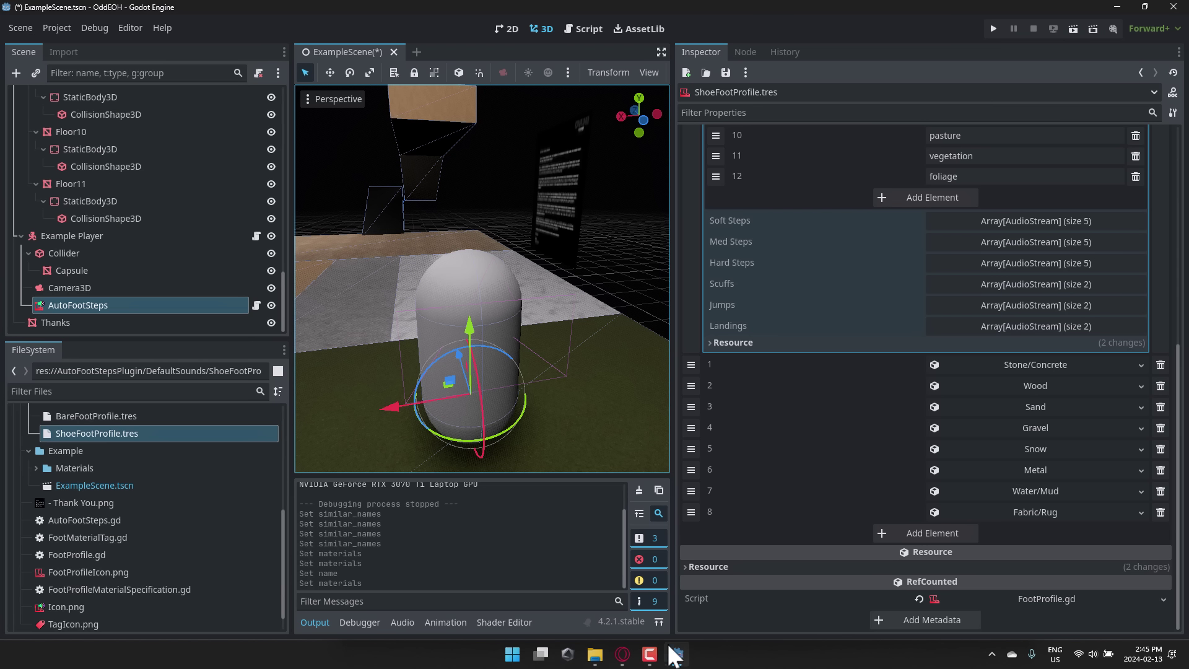
scroll(75, 507, up, 10)
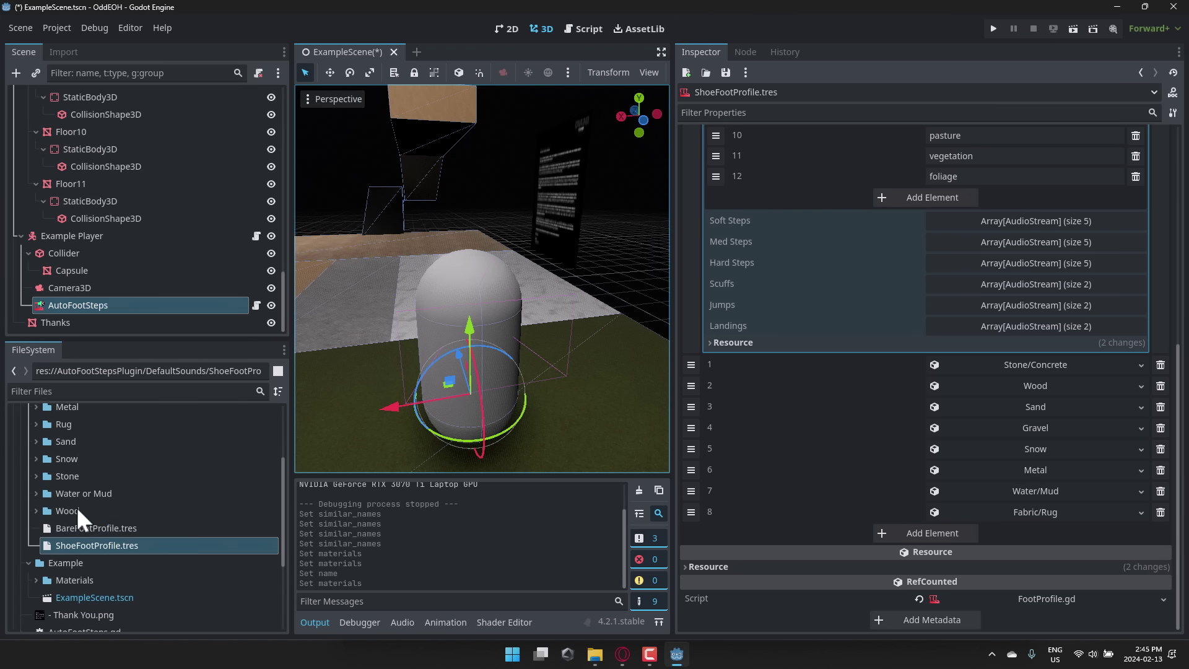
click(21, 448)
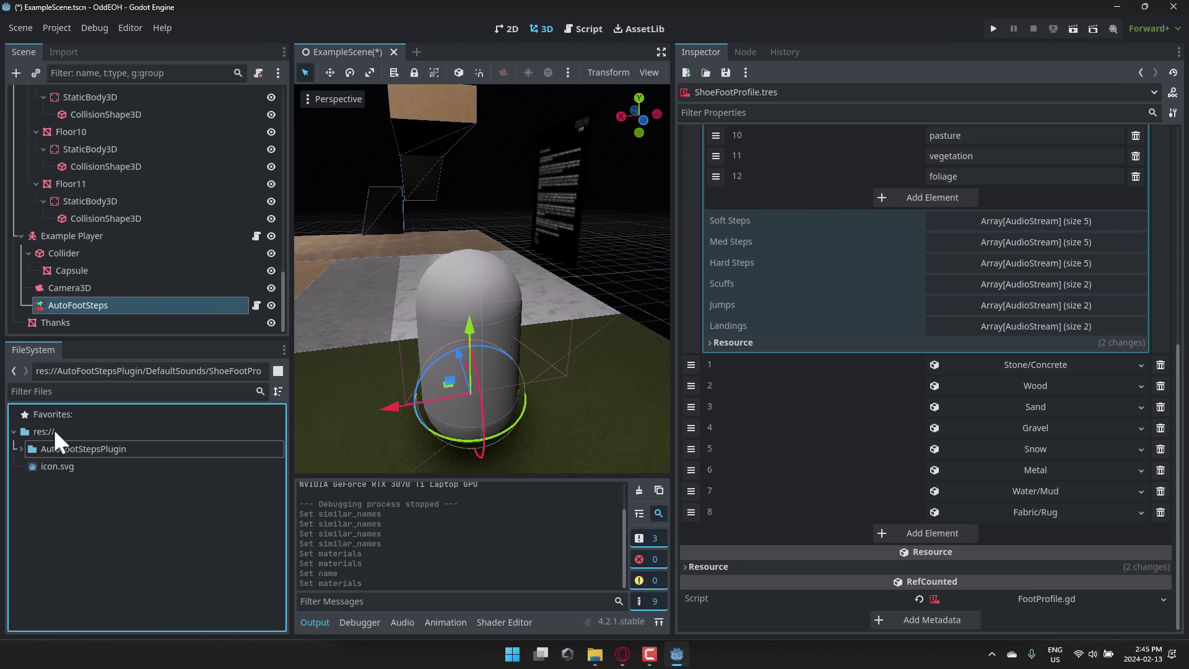
click(54, 429)
key(alt+Tab)
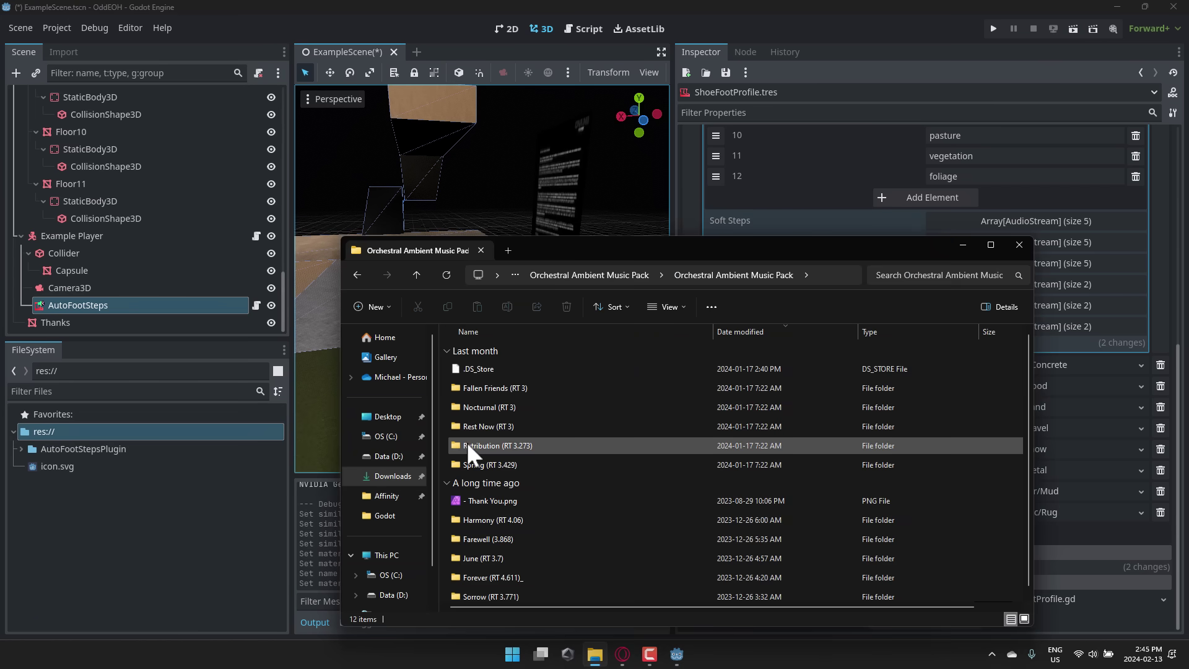
drag(468, 441, 122, 568)
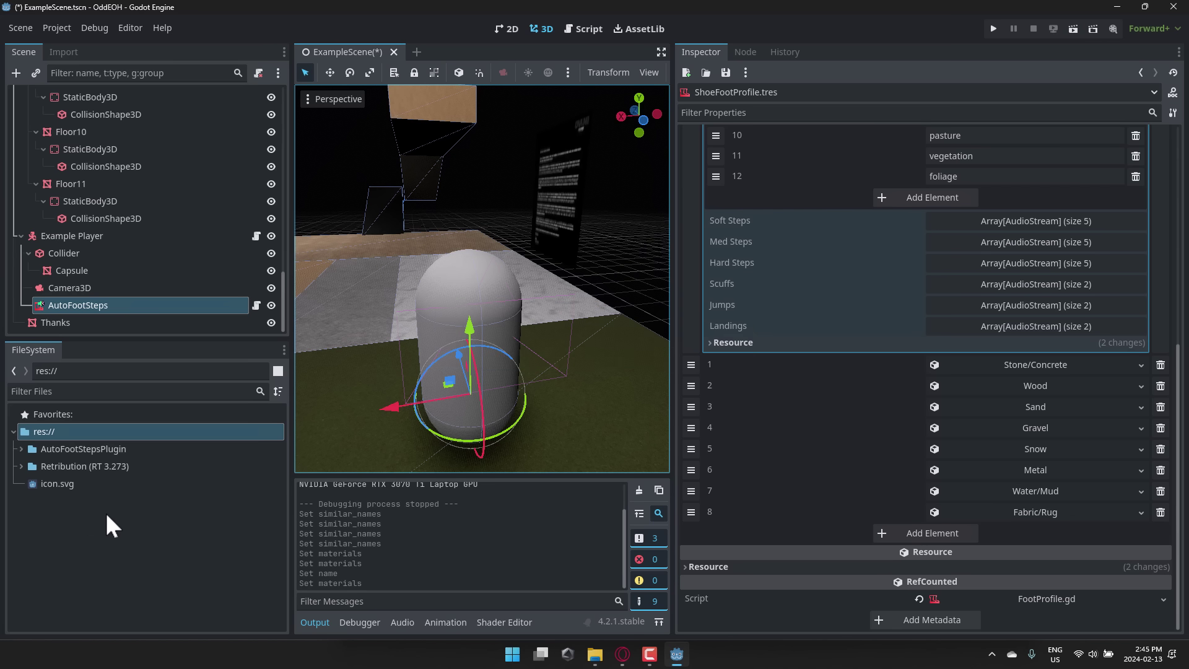
Step: Browse the Retribution Cut 30, Cut 60, Intensity 2 and Main .wav files, then collapse the folder
click(20, 465)
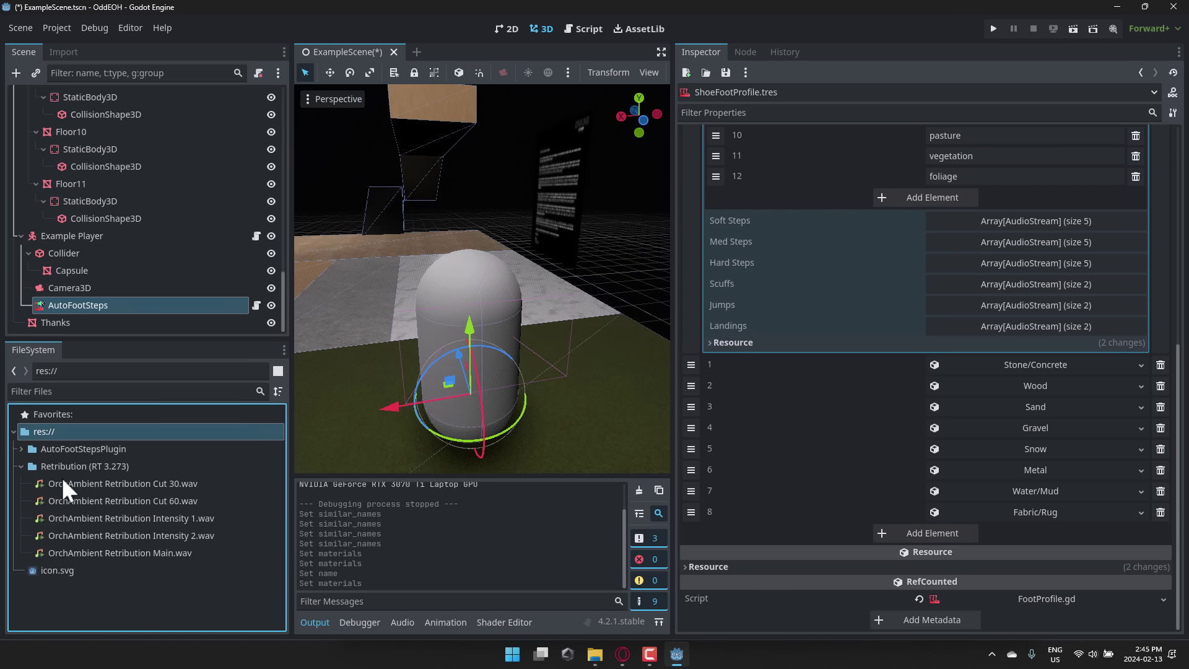
click(145, 517)
click(143, 536)
click(142, 551)
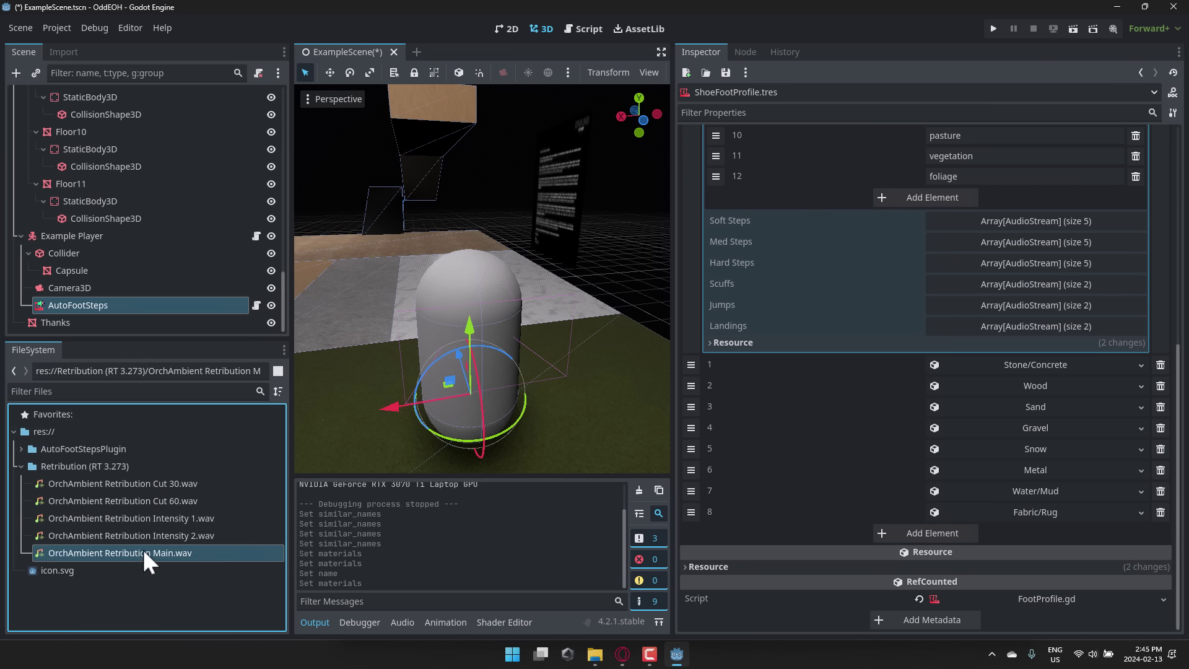
click(147, 499)
click(146, 482)
click(145, 495)
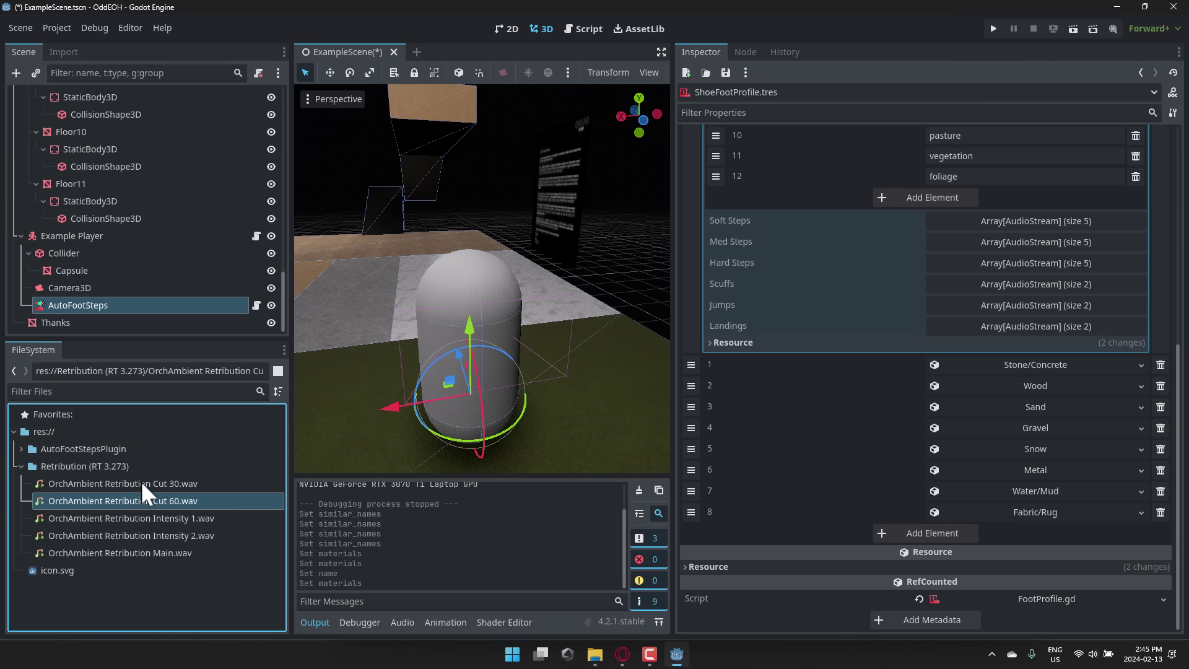
click(19, 465)
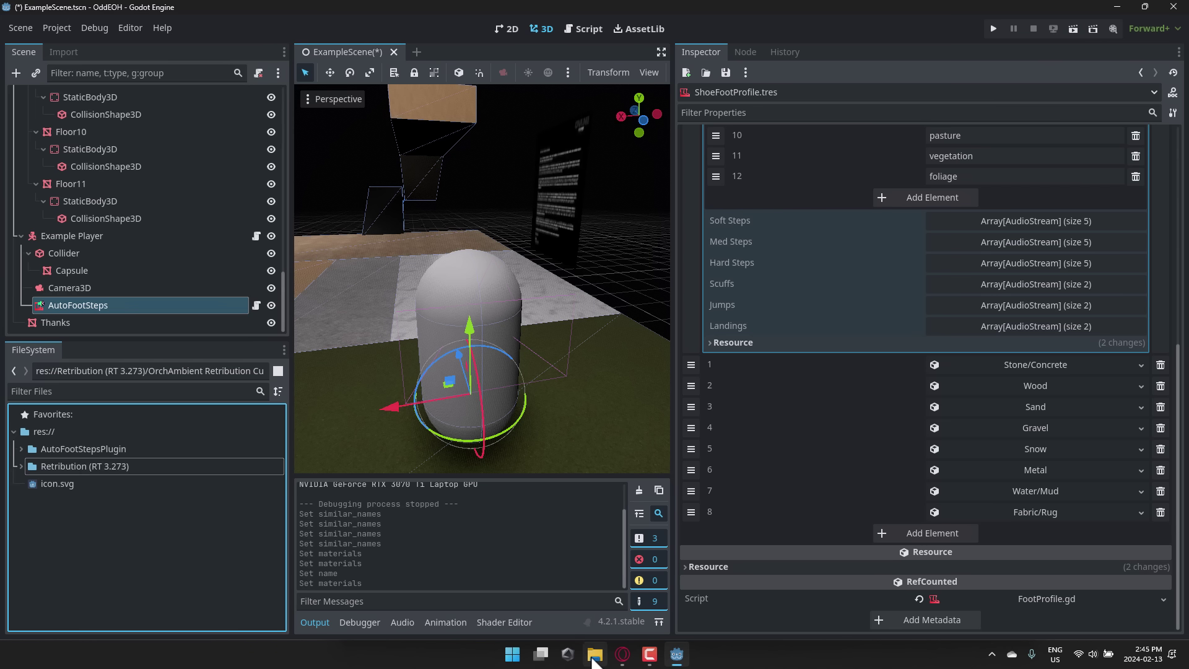
Step: In Downloads > Godot Music Plugin, extract Godot Plugin 1.2.zip to 'Godot Plugin 1.2\' with 7-Zip
click(595, 654)
click(618, 276)
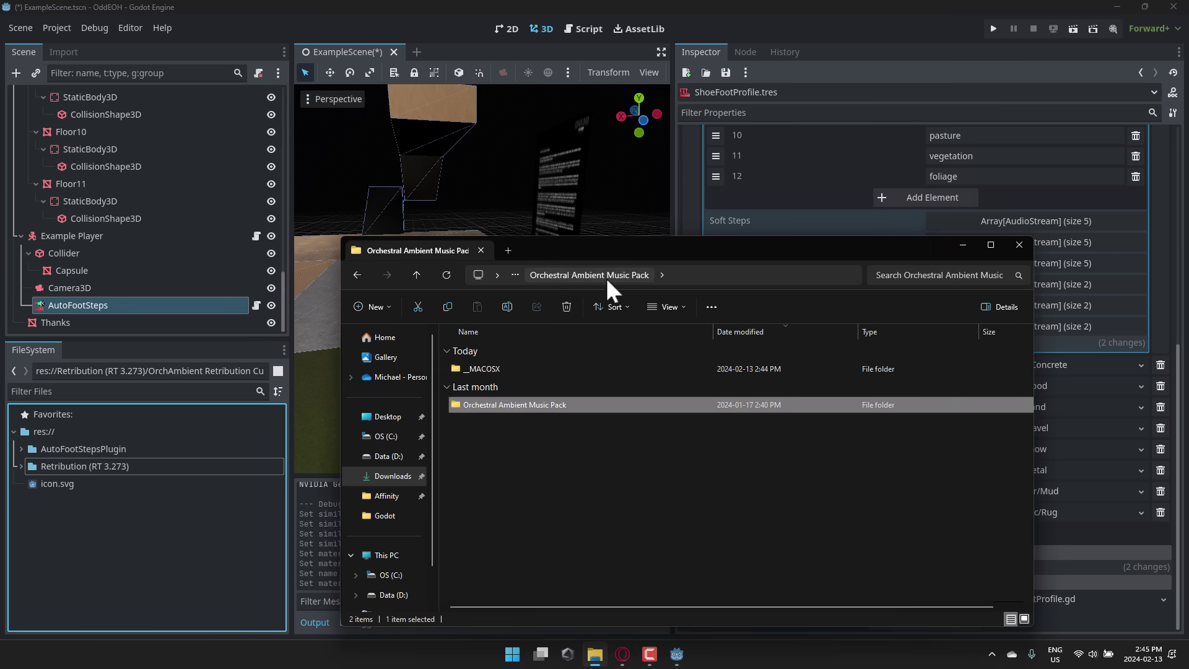
click(419, 273)
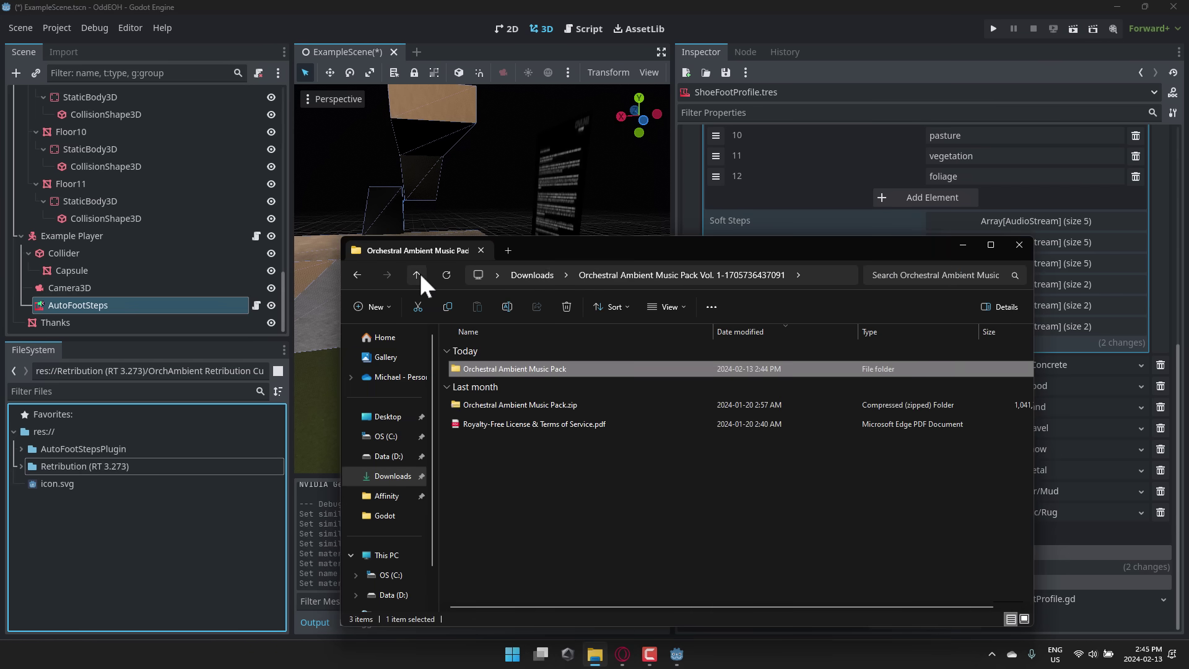
click(547, 277)
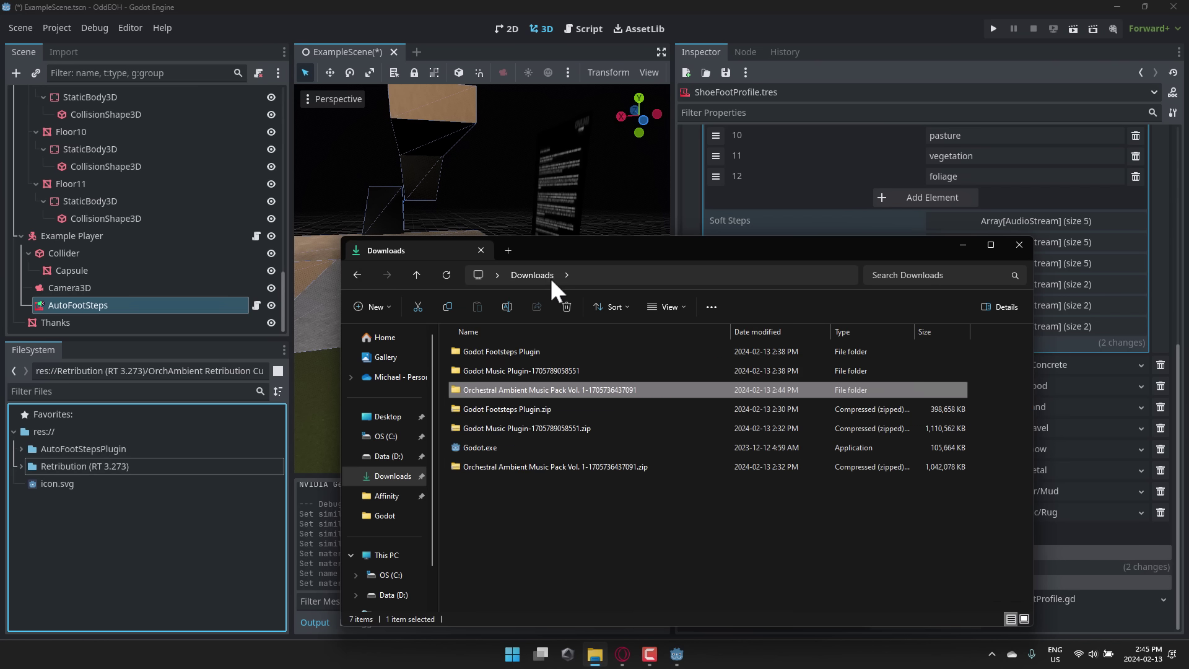
double_click(504, 367)
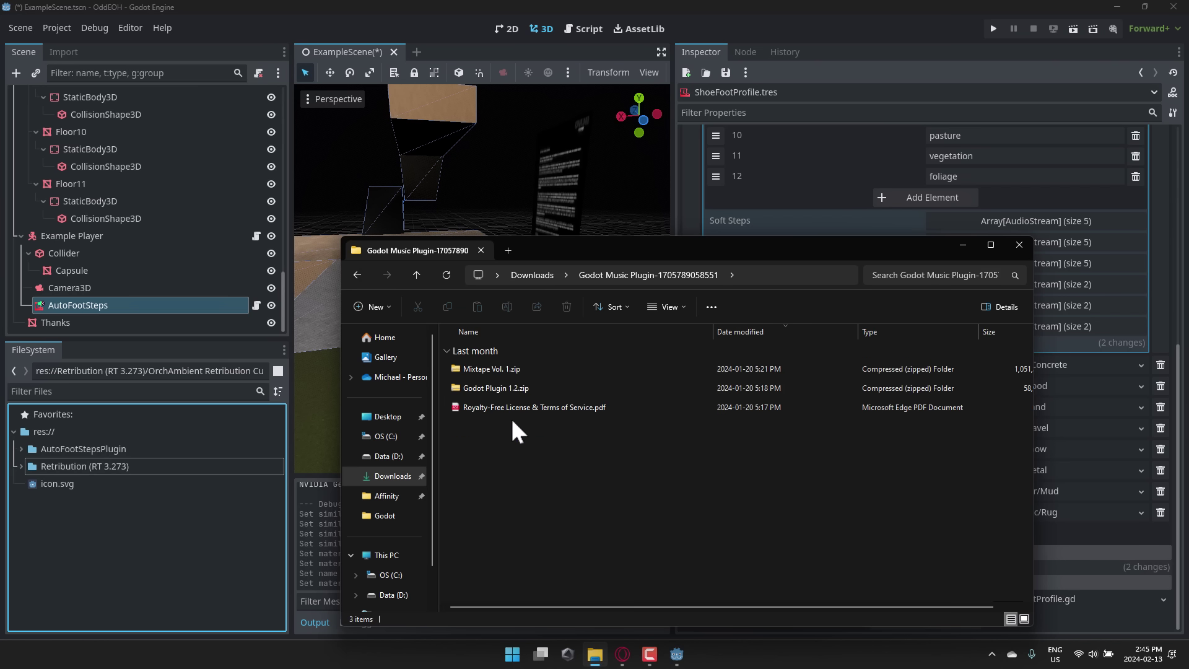
right_click(500, 387)
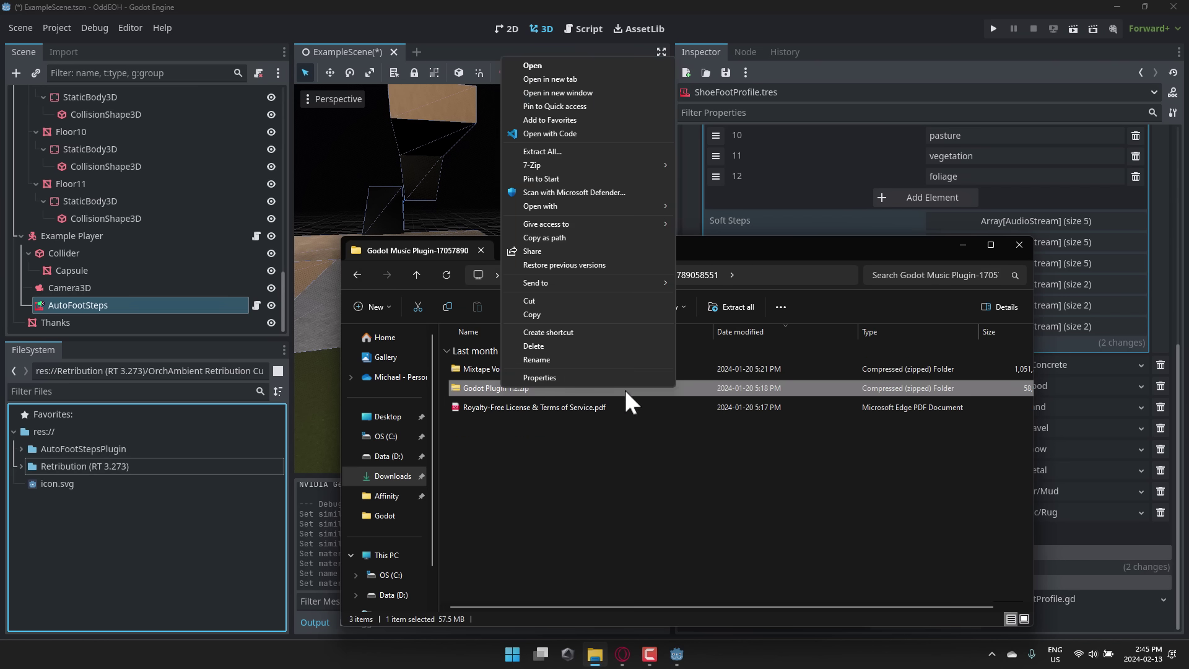
mouse_move(553, 164)
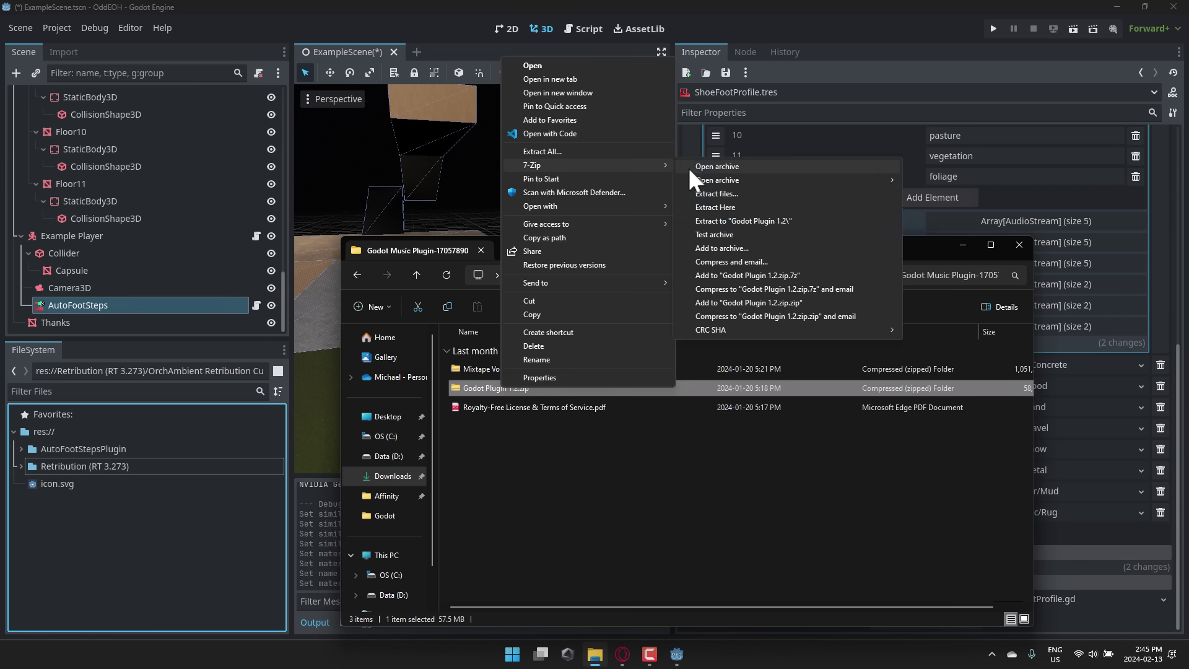
click(740, 219)
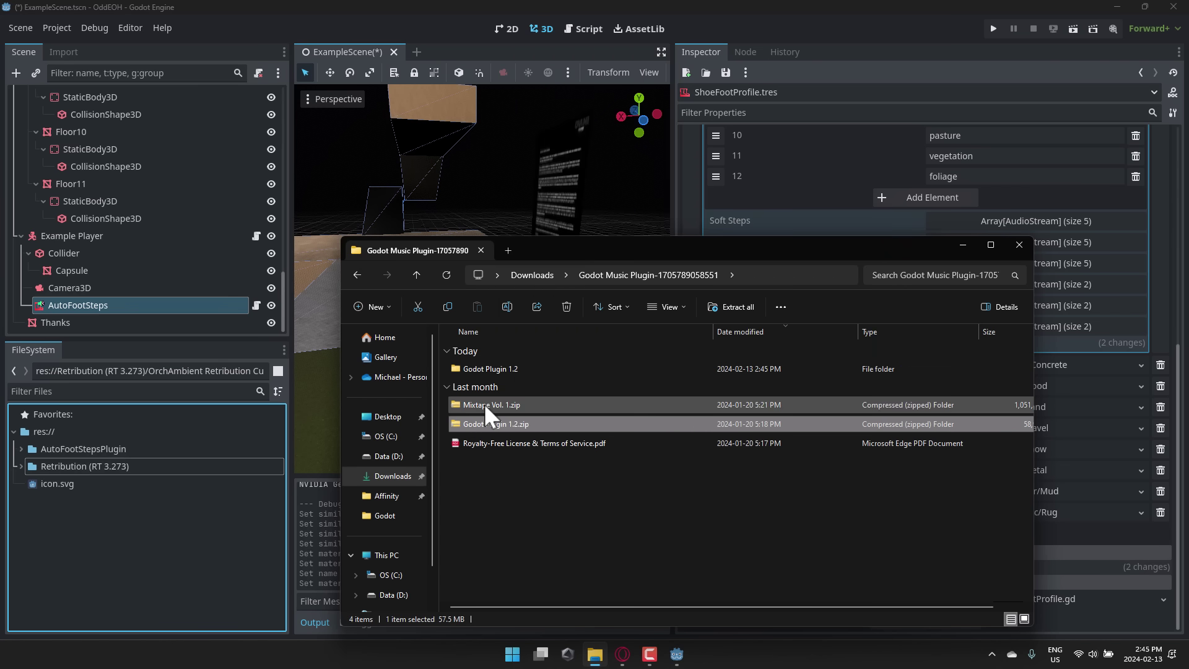
Step: Open the extracted Godot Plugin 1.2 folder and drag its inner folder, name unchanged, into Godot
double_click(484, 404)
double_click(504, 370)
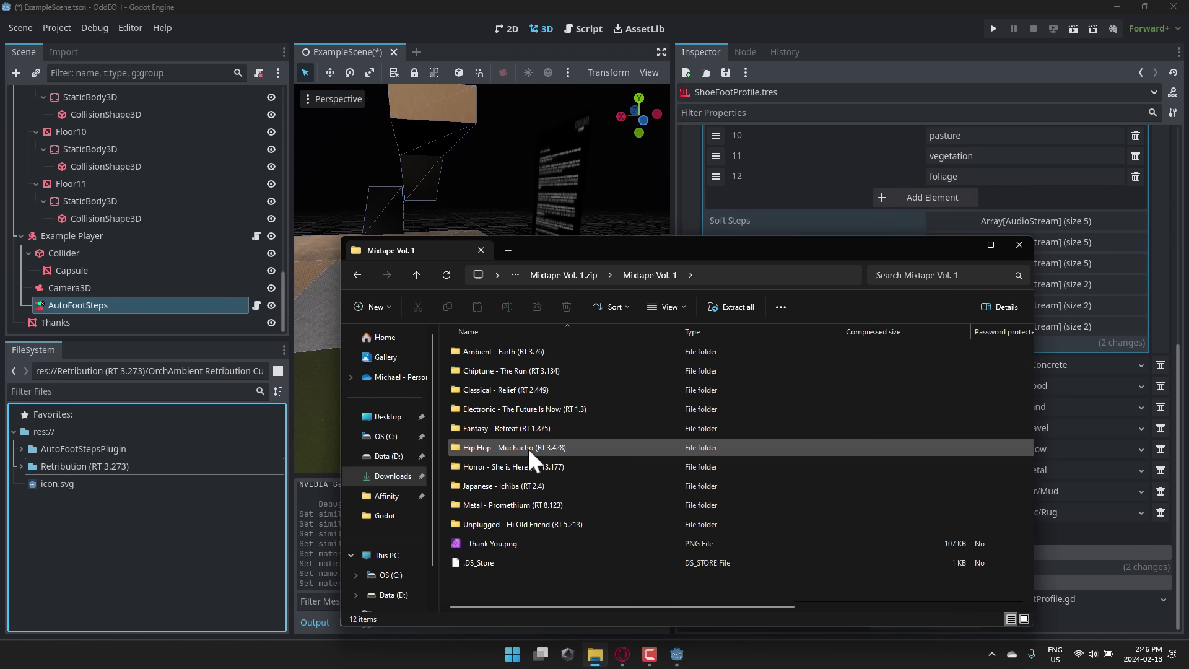
key(alt+Left)
key(alt+Left)
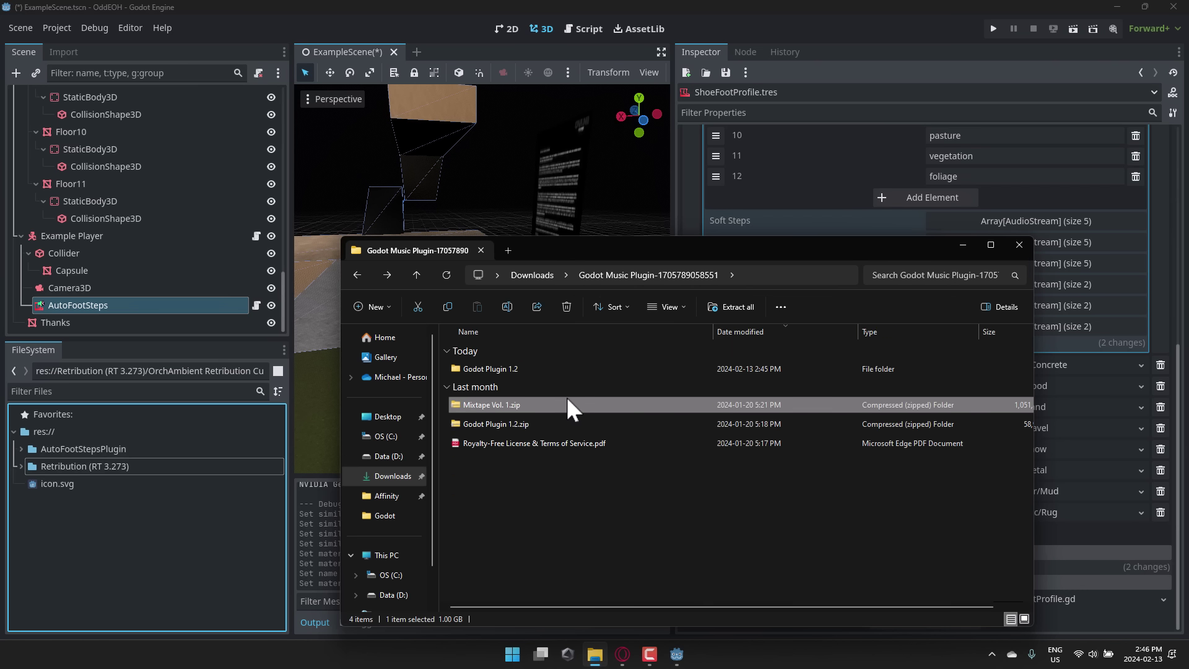
double_click(496, 368)
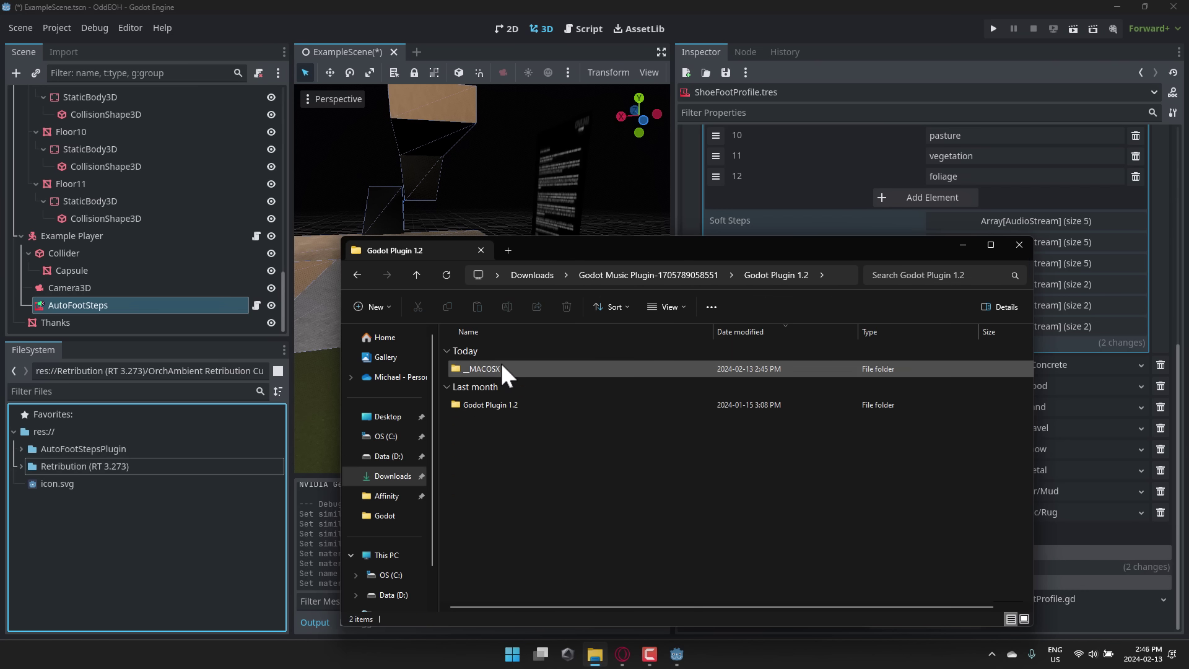
click(492, 403)
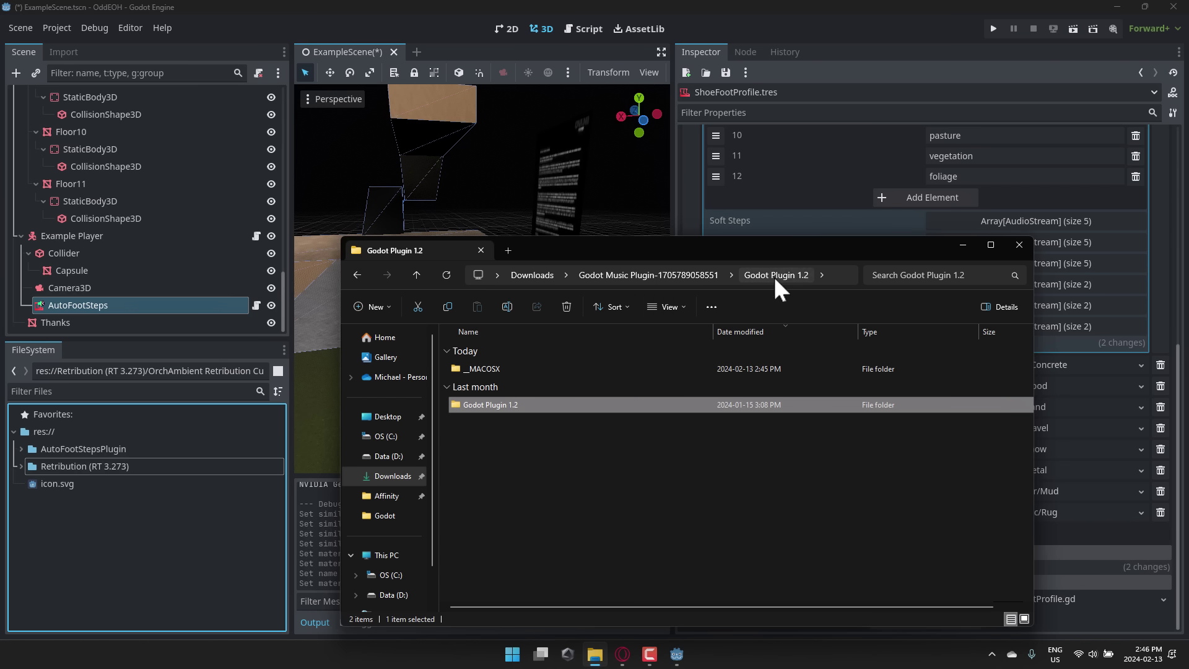
click(500, 404)
text(Ovani)
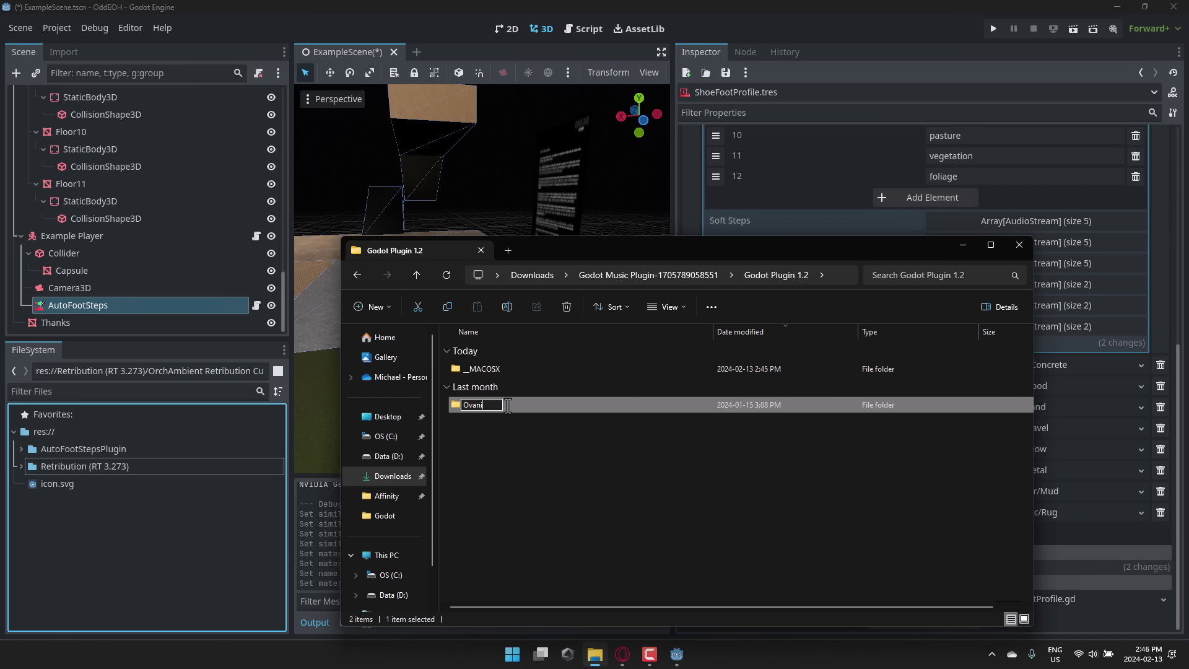
text(MusicPlug)
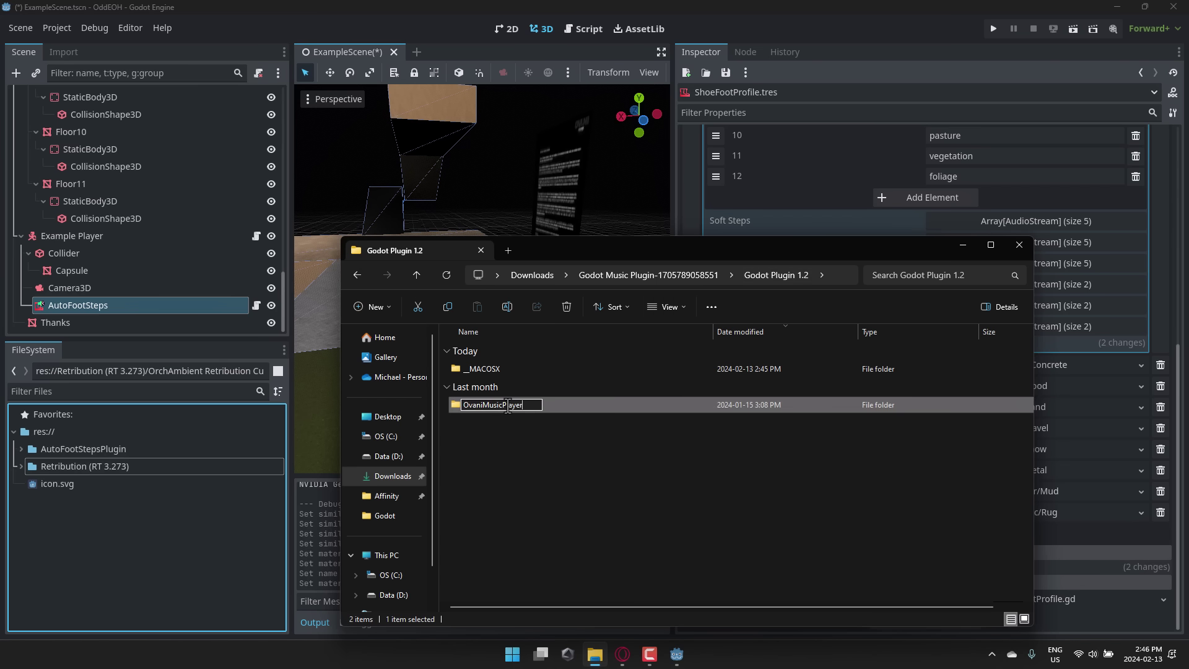
key(ctrl+z)
click(532, 440)
drag(495, 404, 96, 549)
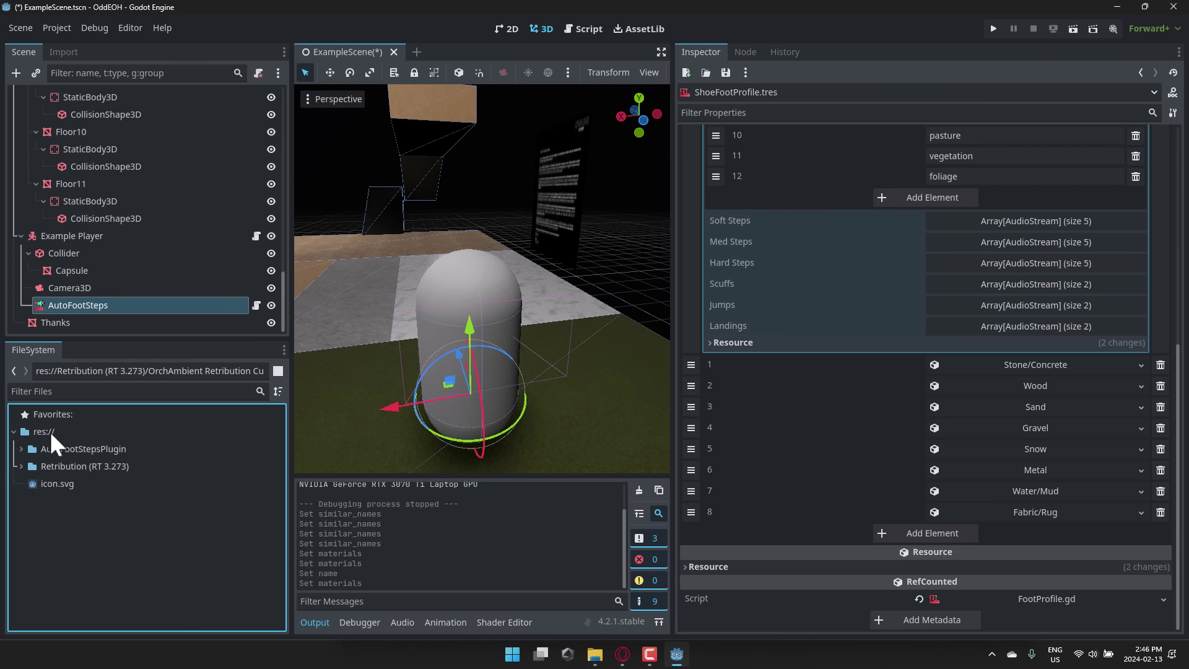
Step: Open the OddEOH project folder in File Explorer from the FileSystem dock
right_click(142, 517)
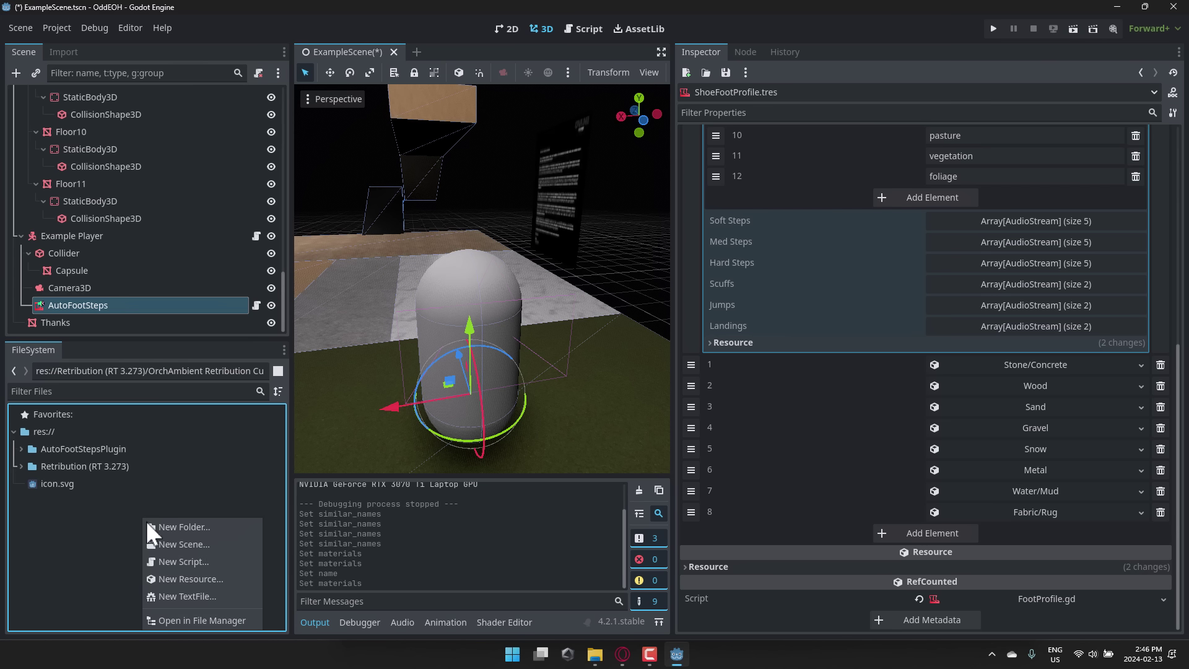
click(124, 536)
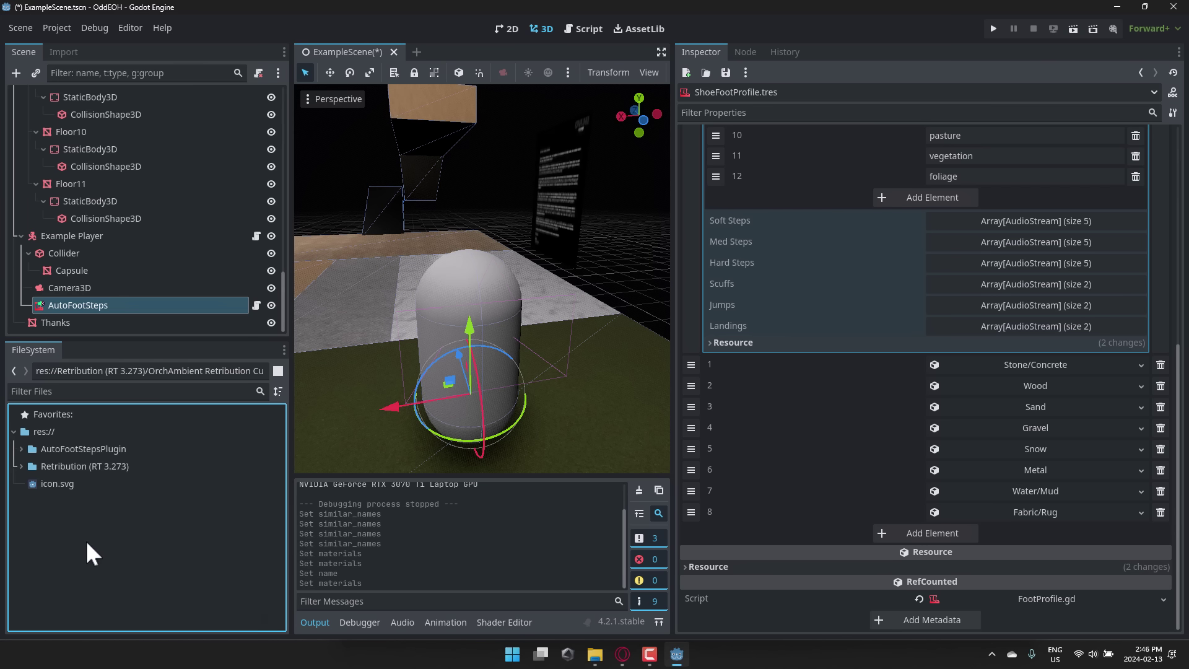
click(30, 430)
click(13, 431)
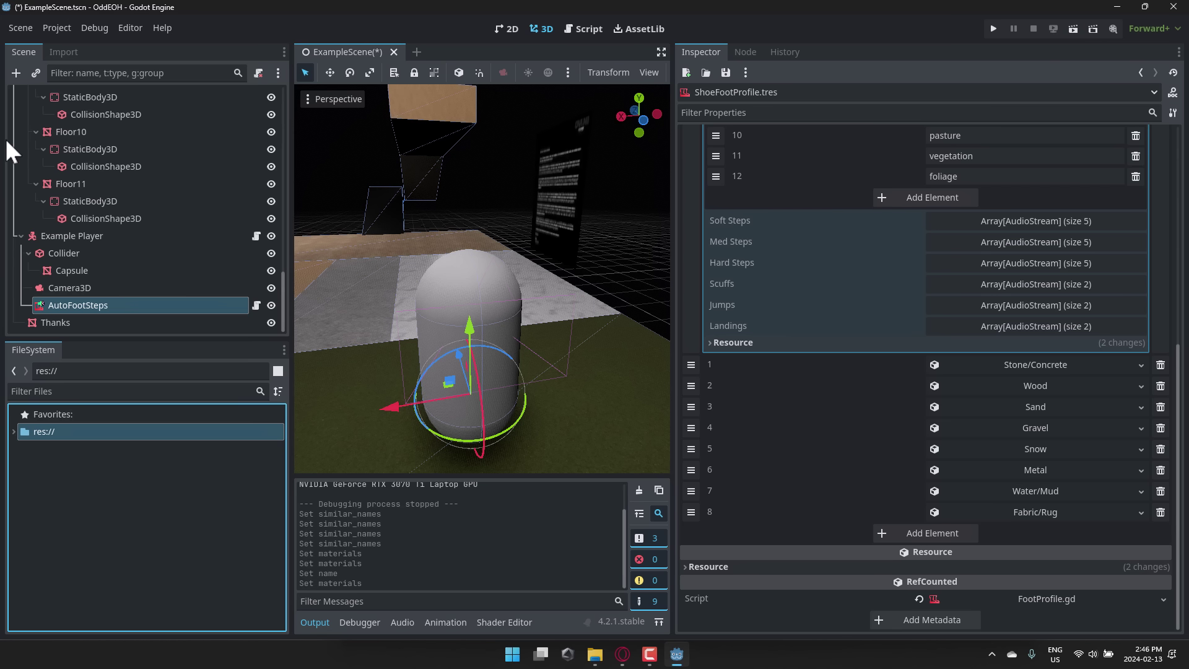
click(13, 432)
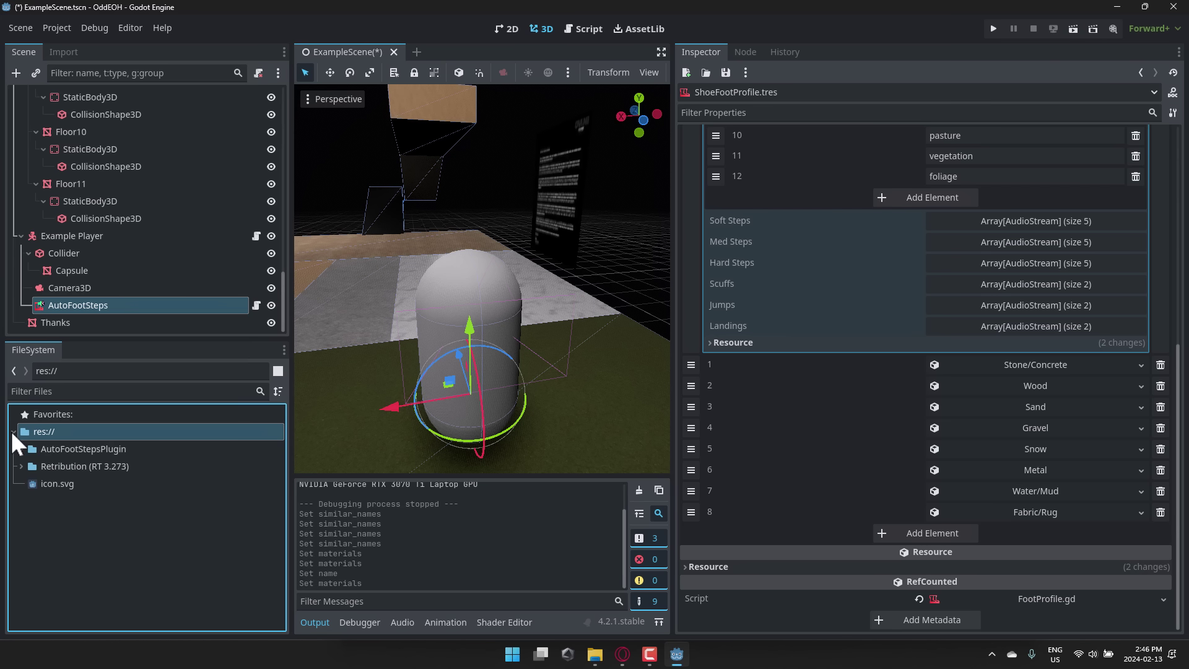
right_click(128, 518)
click(184, 614)
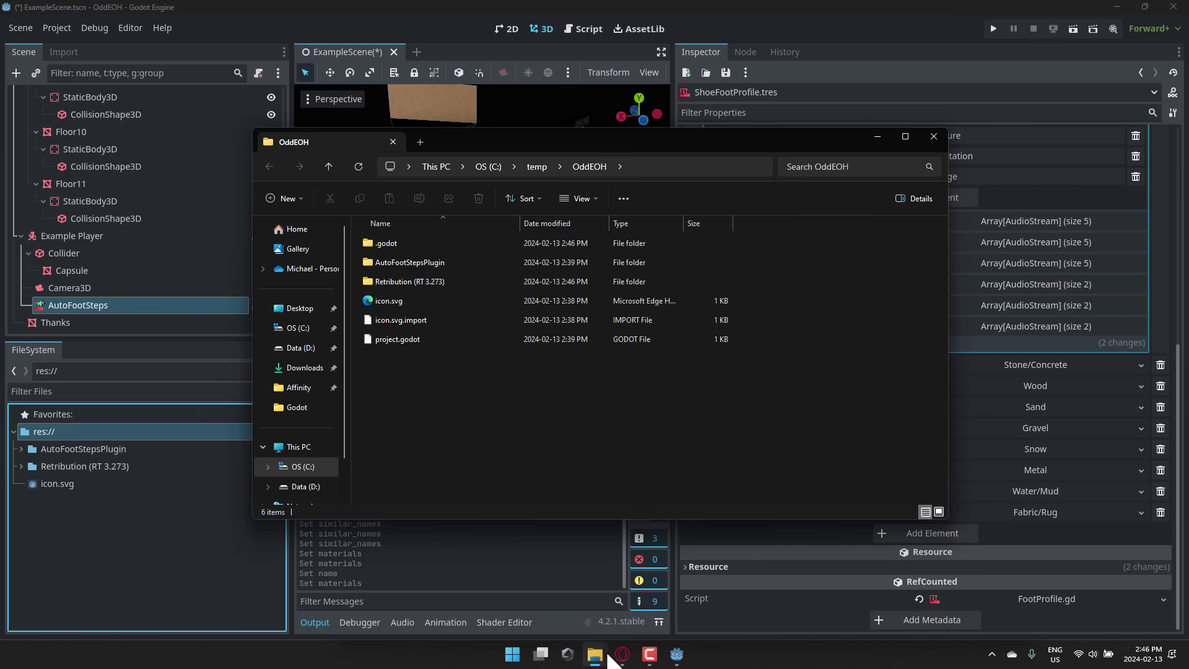
Step: Place the Godot Plugin 1.2 window beside OddEOH and move the Godot Plugin 1.2 folder into it
click(595, 654)
click(560, 610)
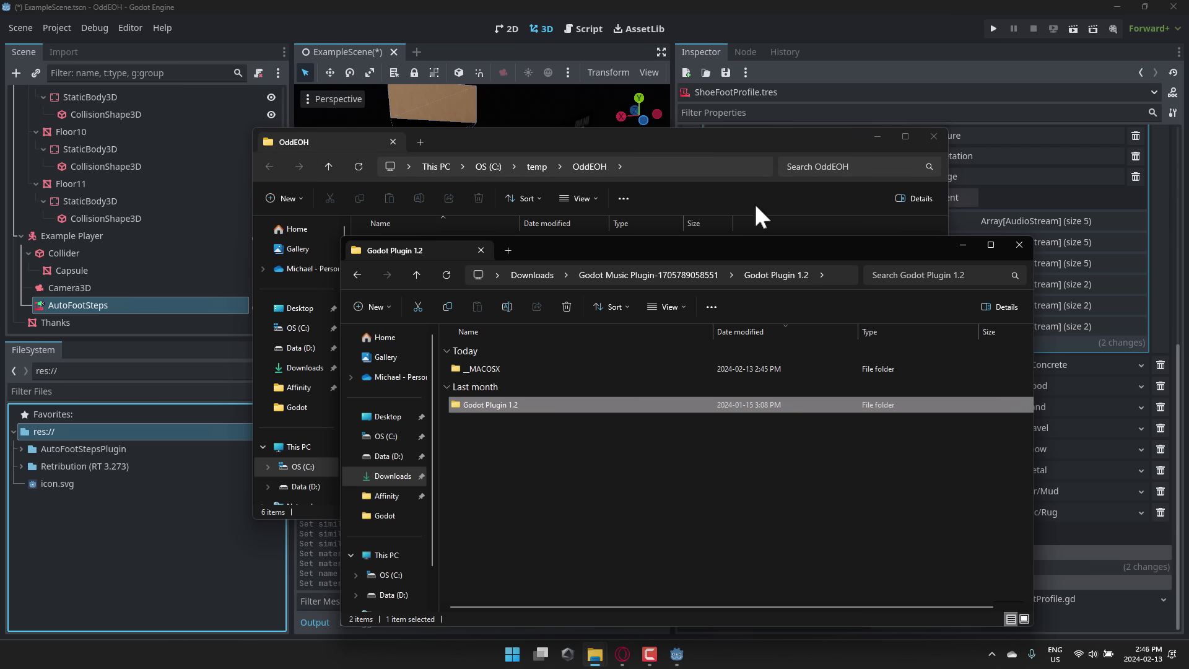
drag(669, 257, 812, 237)
drag(638, 384, 432, 376)
Step: Expand Godot Plugin 1.2 in FileSystem and look over OvaniPlayer.gd and OvaniSong.gd
click(117, 560)
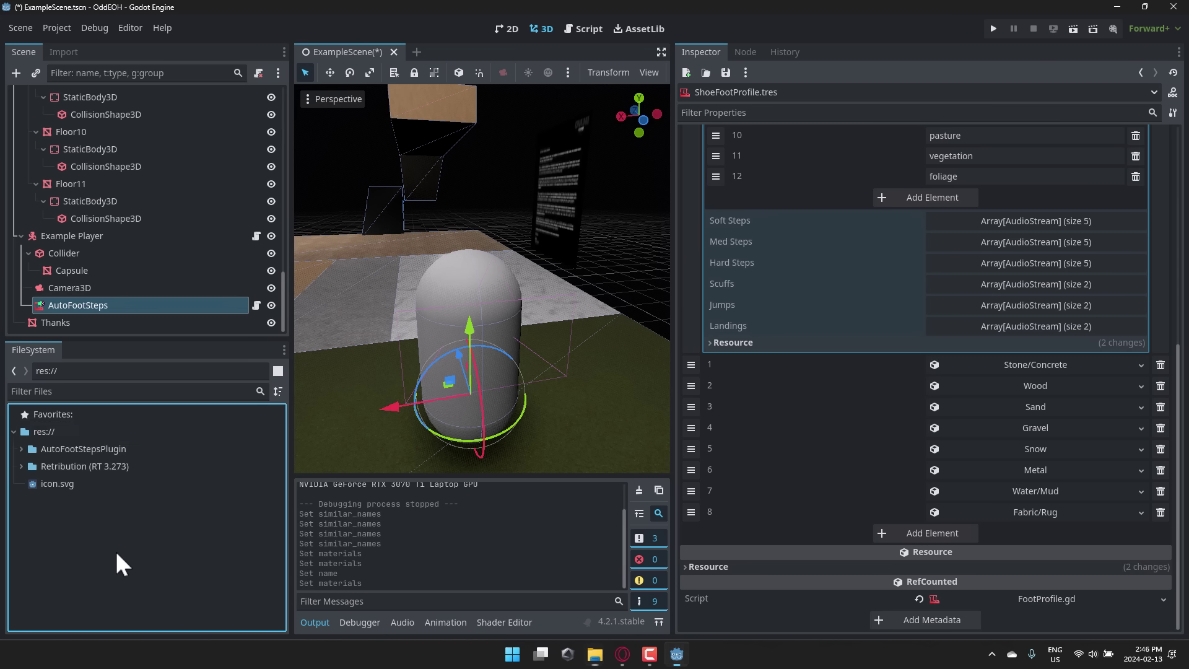
click(53, 465)
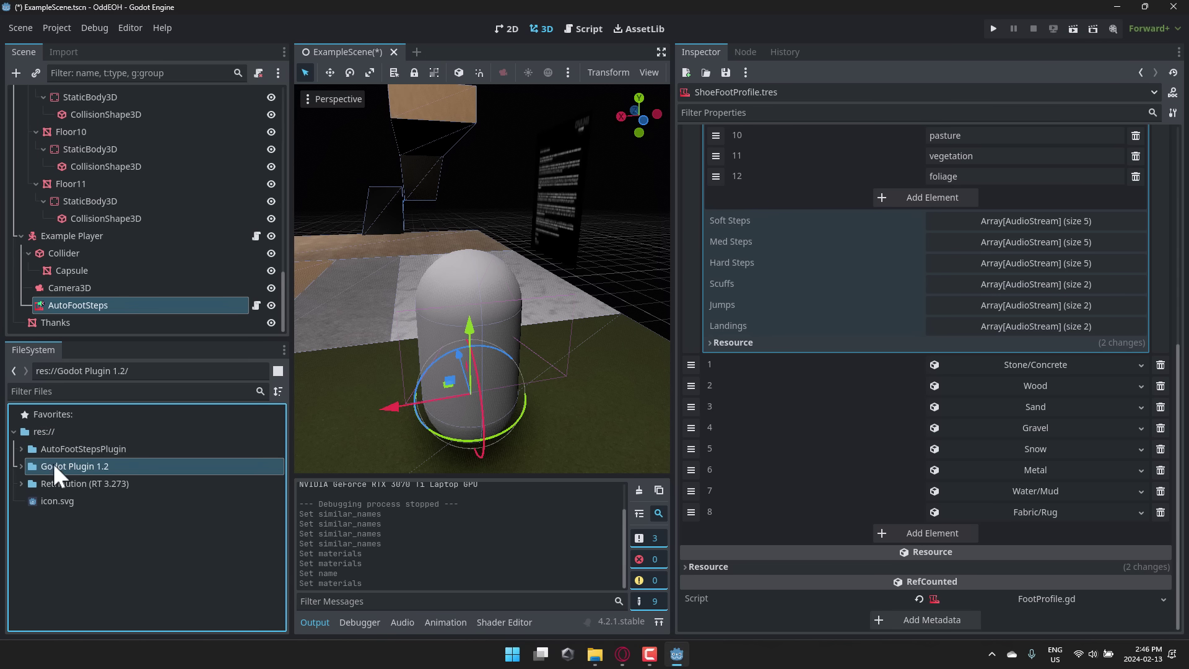
click(18, 465)
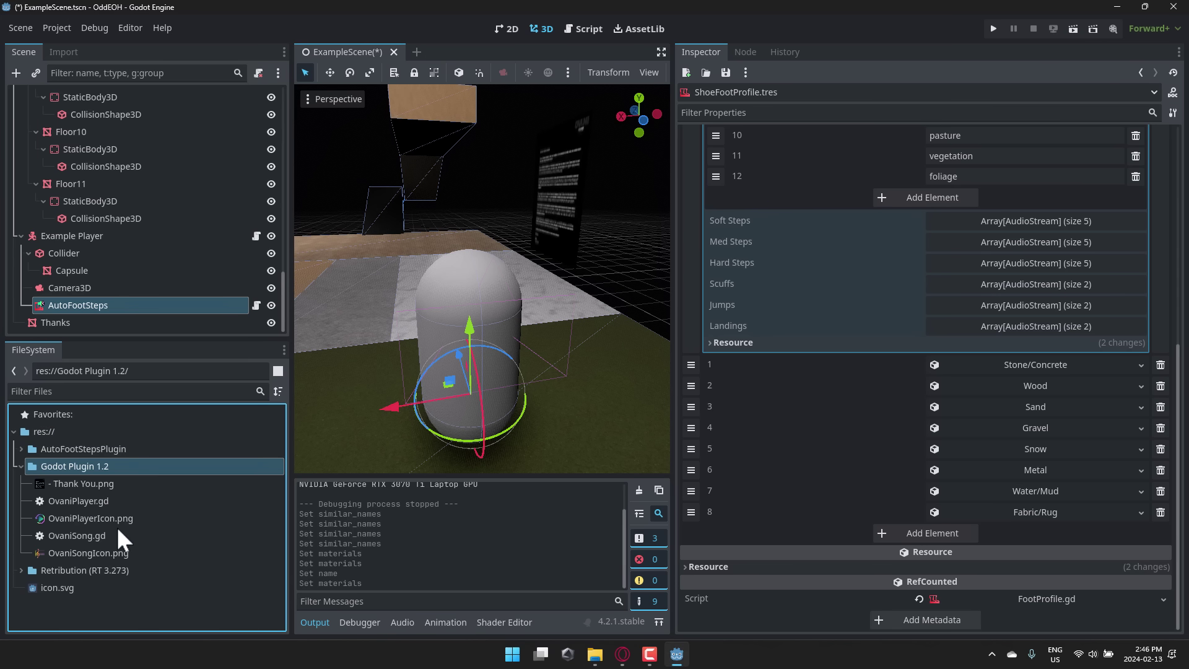
click(88, 497)
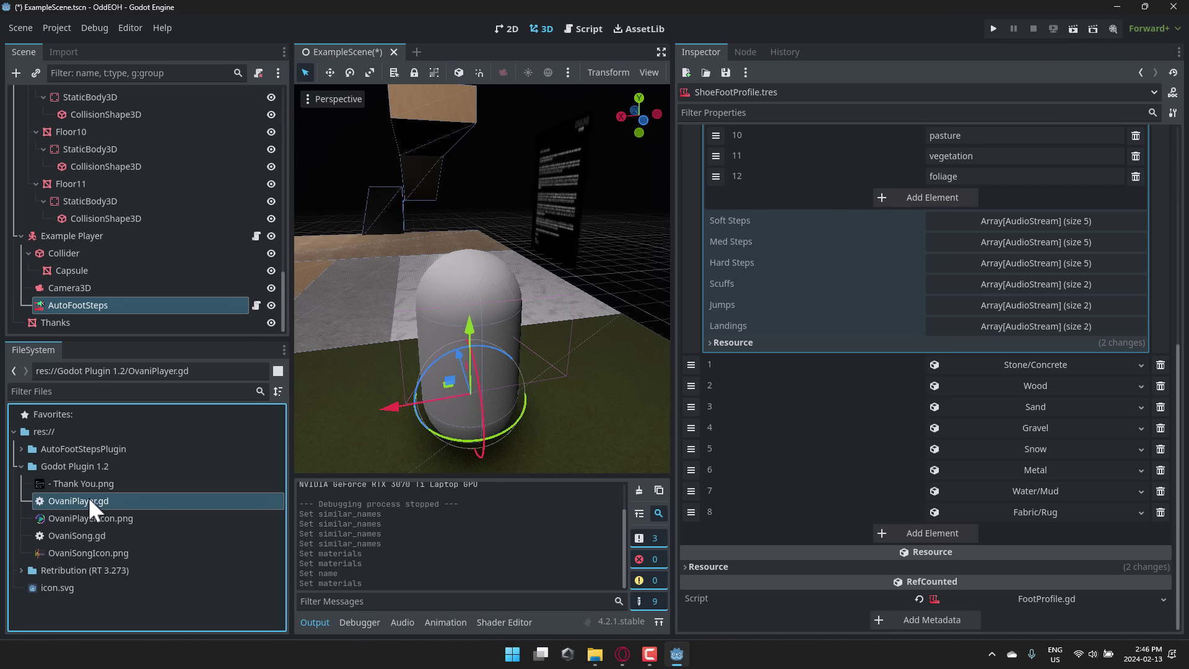
click(93, 536)
click(137, 570)
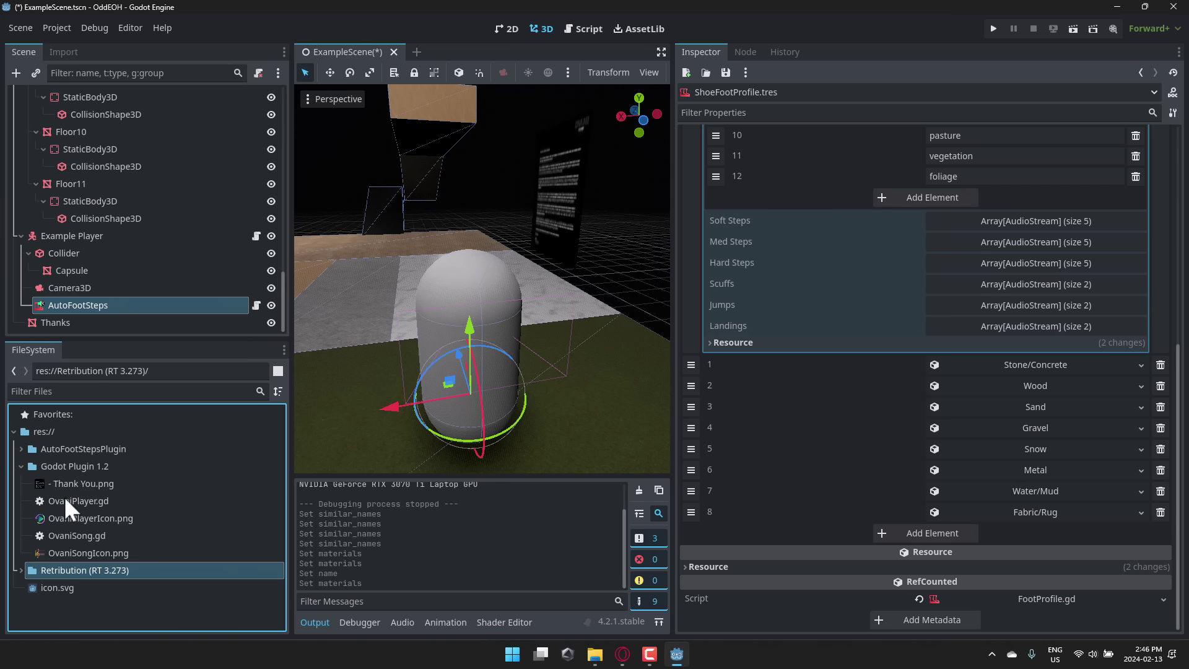
click(21, 467)
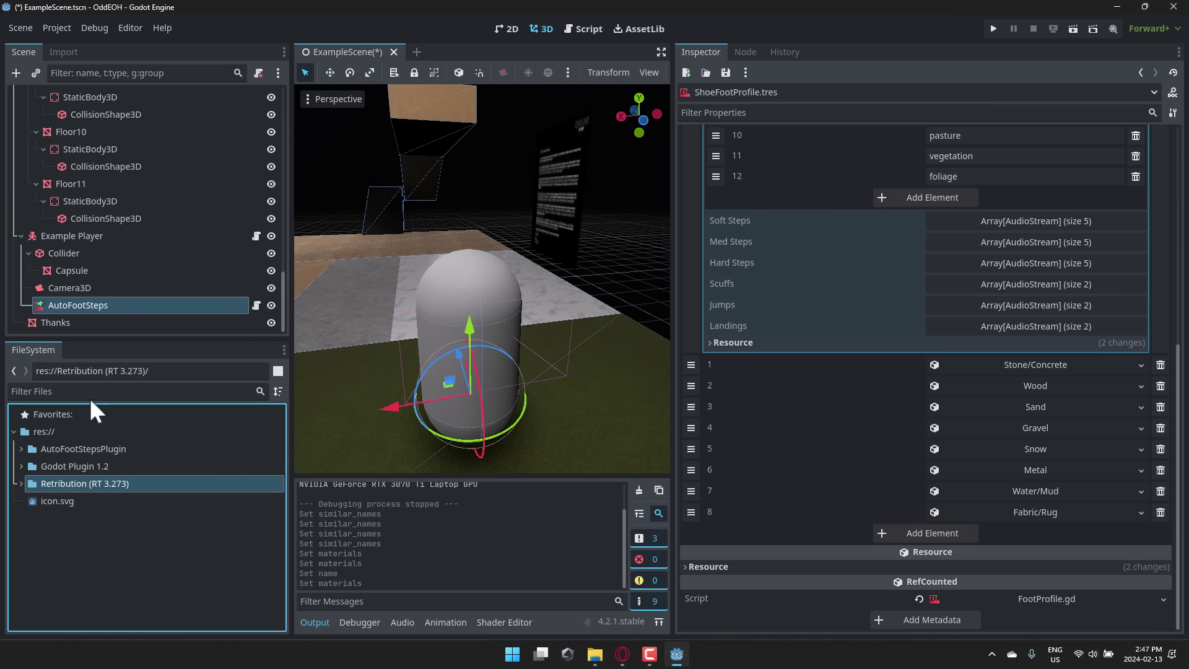
scroll(210, 177, up, 5)
scroll(177, 200, up, 7)
Step: Add an OvaniPlayer child node under the scene root, searching 'ova'
click(70, 95)
click(16, 73)
text(ovani)
key(Return)
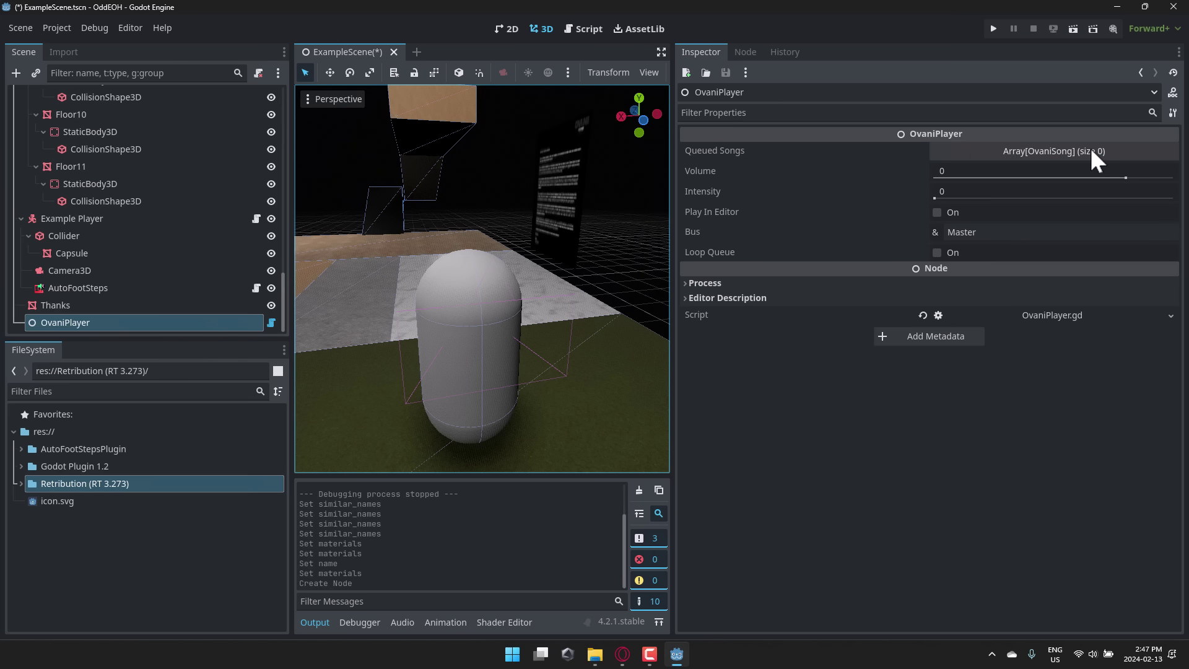
Step: Create a new OvaniSong resource from the FileSystem menu and save it as MySong1.tres
click(85, 552)
right_click(85, 551)
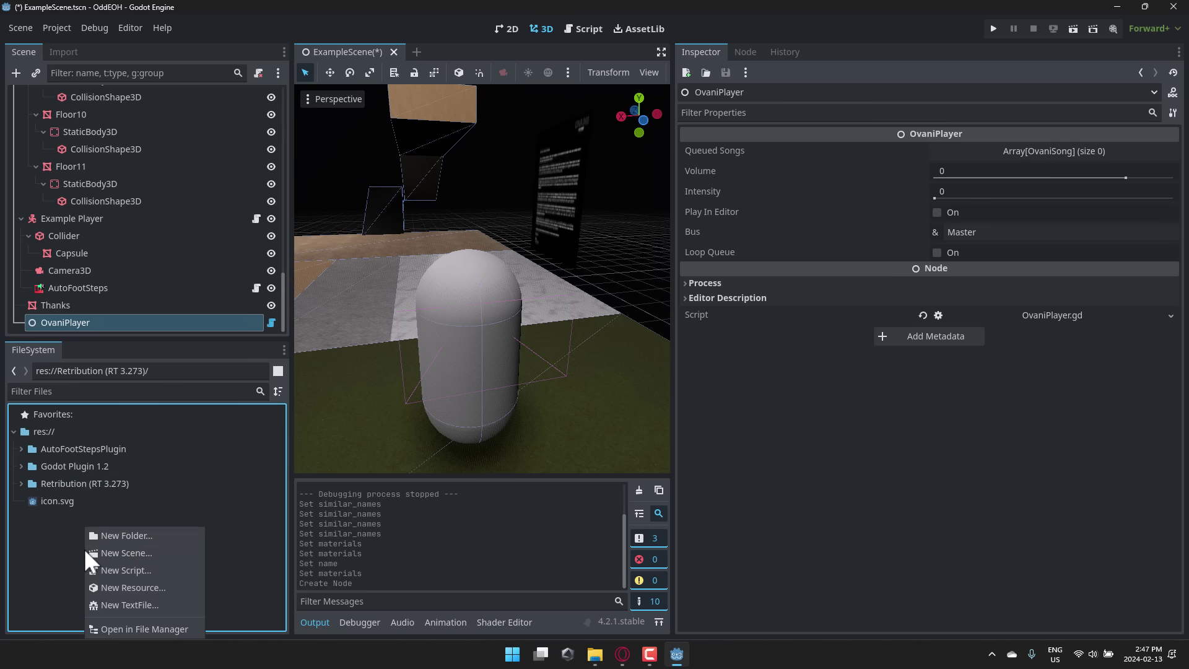
click(135, 588)
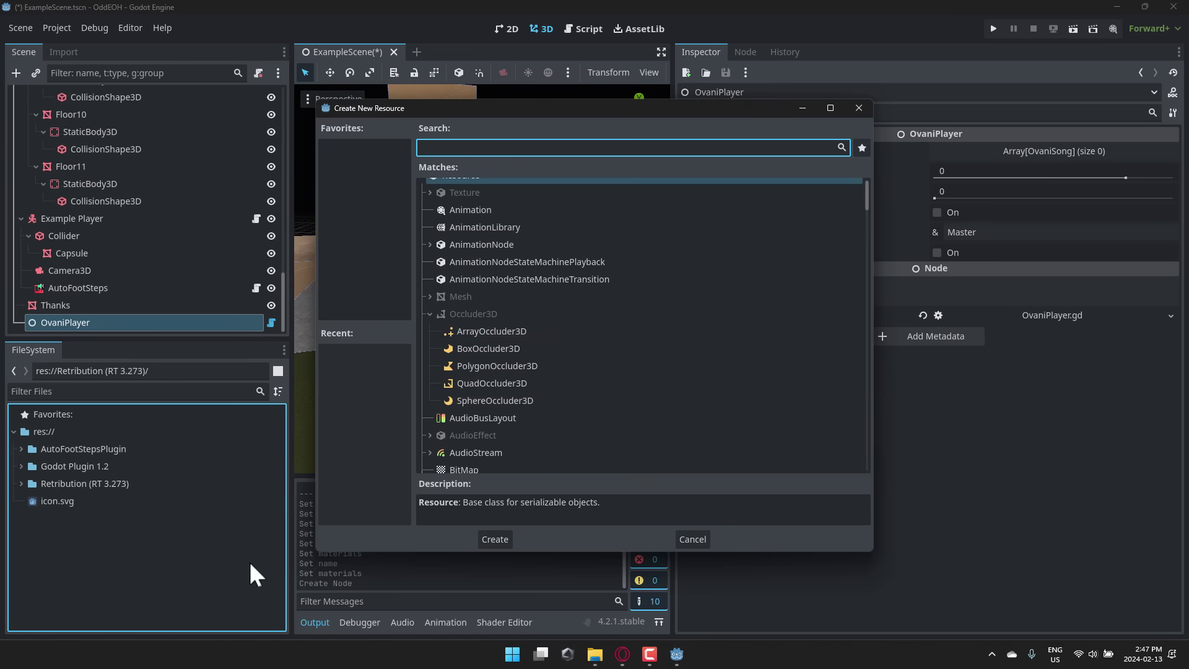
text(ovani)
double_click(502, 206)
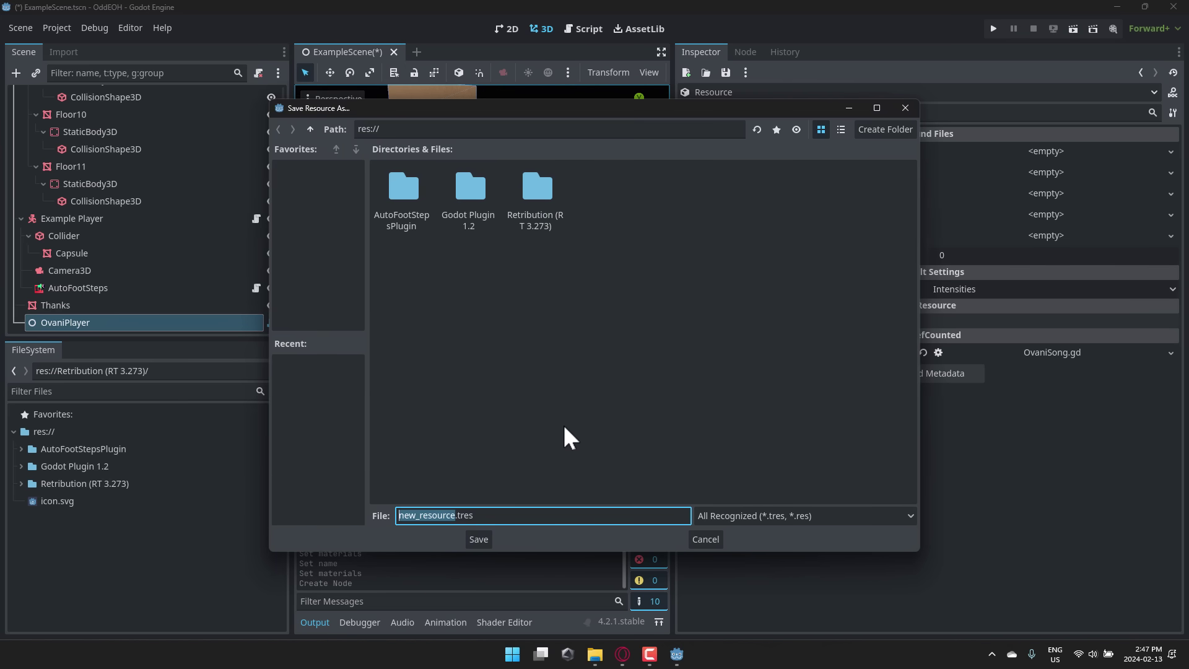
text(MySong1)
key(Return)
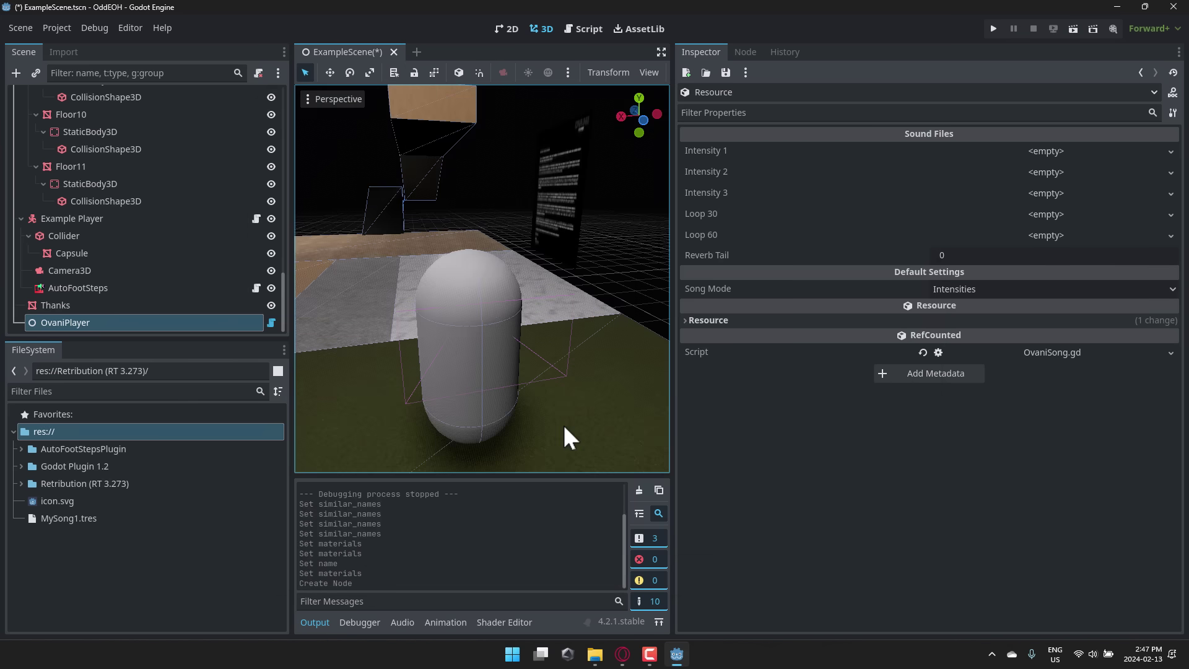
Step: Drag Retribution Cut 30, Cut 60, Intensity 1, Intensity 2 and Main .wav into MySong1's Loop 30/60 and Intensity 1-3 slots
click(65, 518)
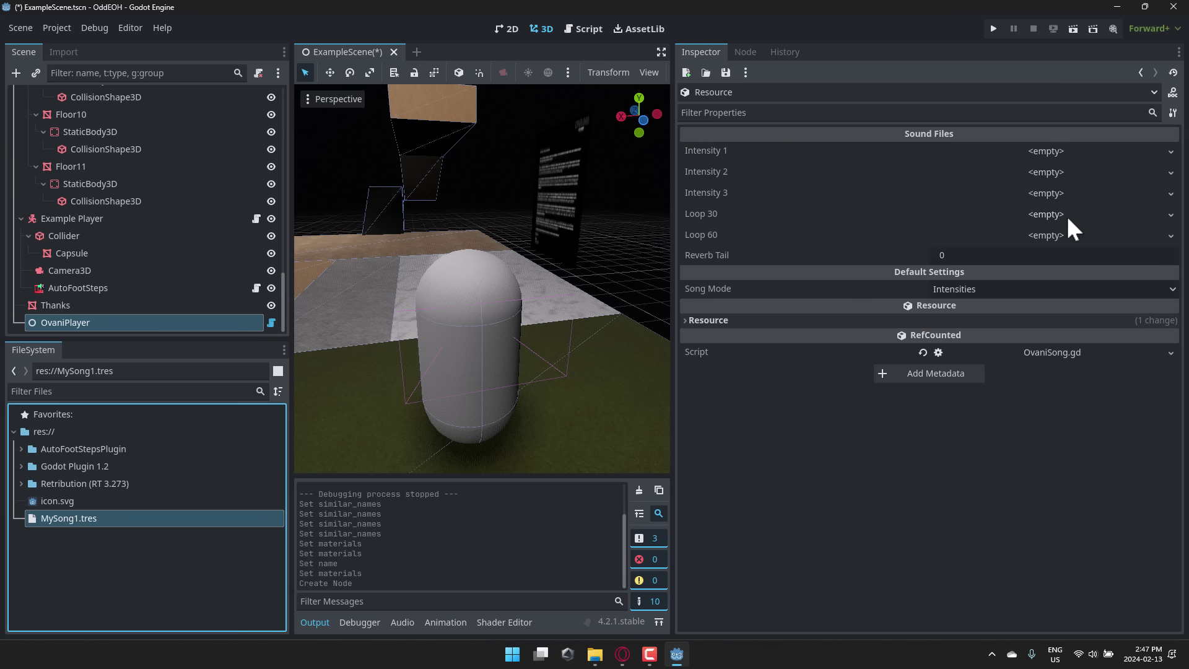
click(65, 484)
click(21, 483)
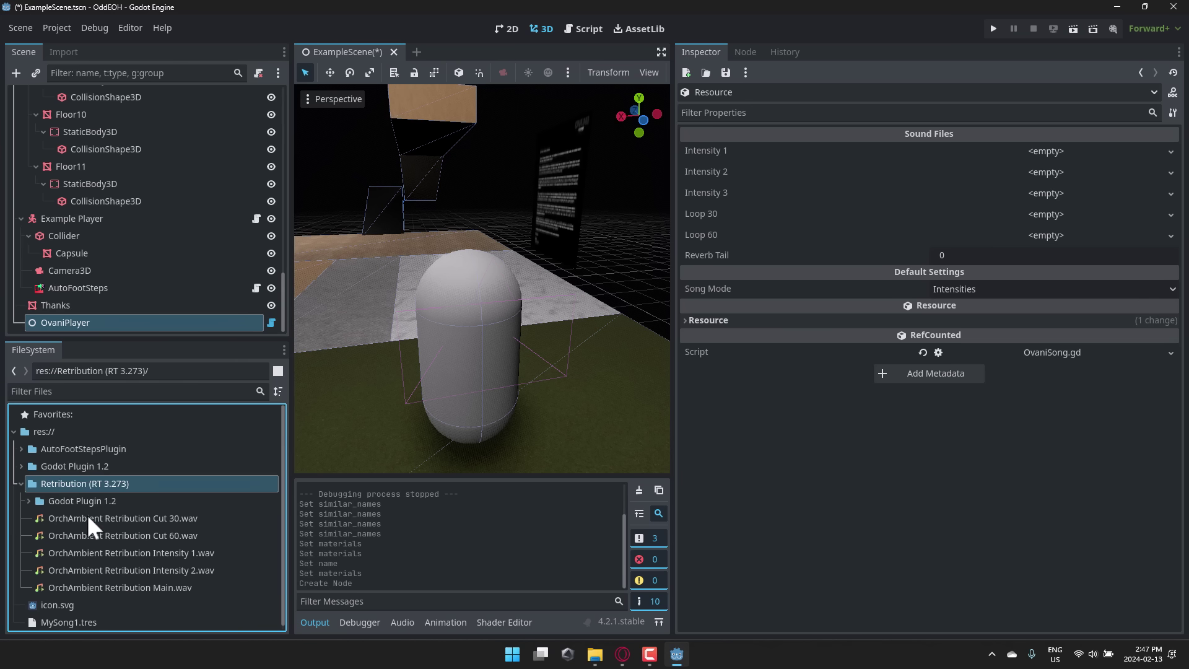
drag(94, 515, 1018, 218)
drag(114, 531, 1046, 250)
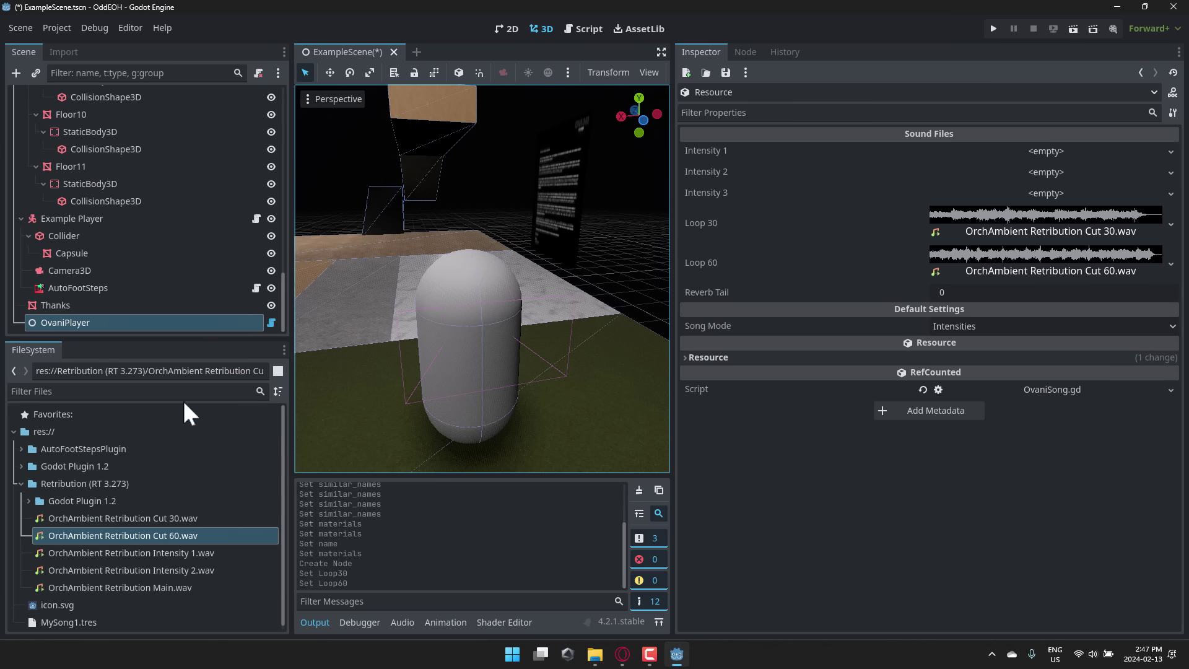
drag(131, 552, 1054, 147)
drag(148, 570, 1023, 185)
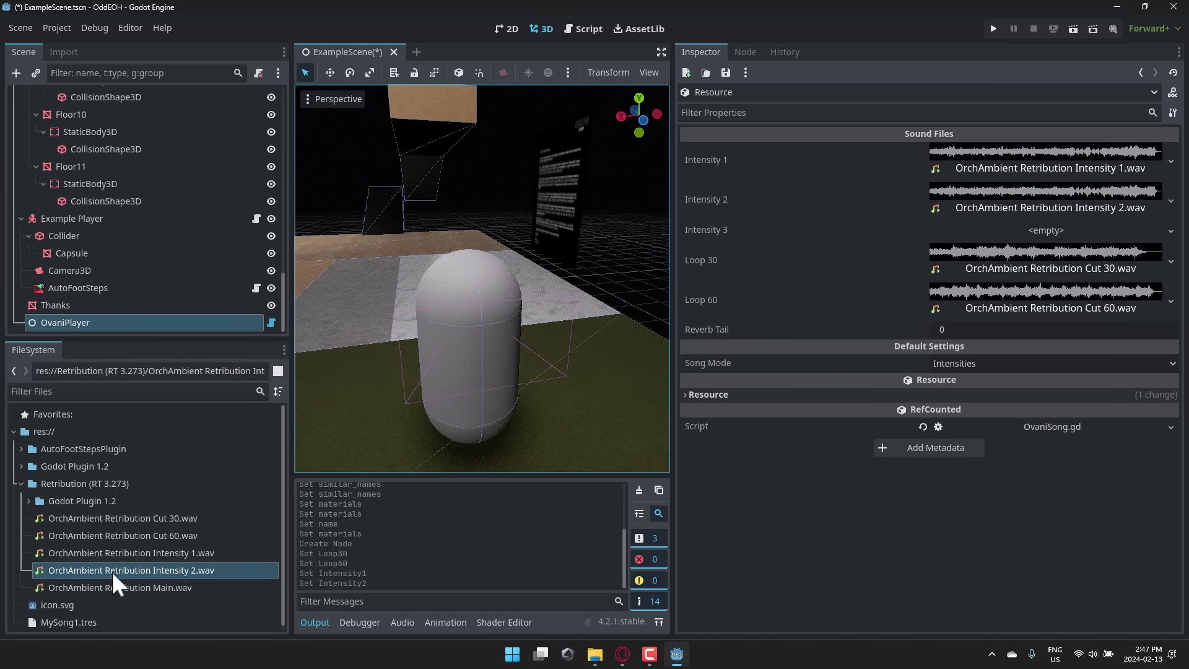
drag(114, 586, 1034, 226)
Step: Keep Intensities as MySong1's song mode
click(1002, 379)
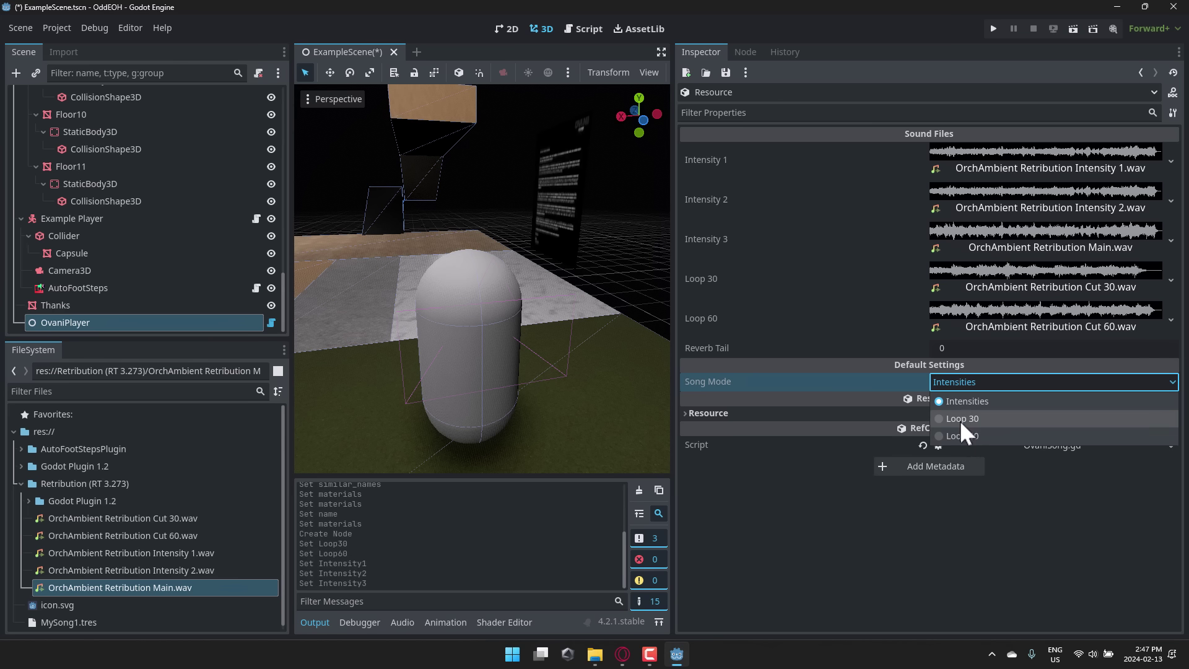
click(790, 477)
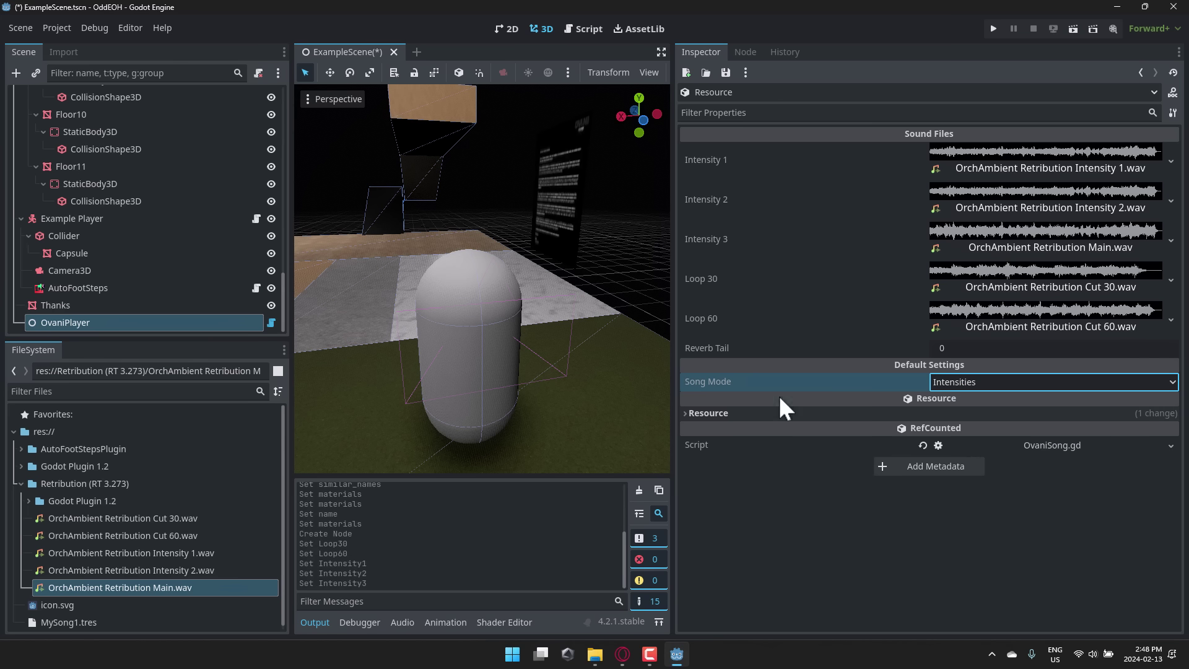
click(365, 421)
Step: Add MySong1.tres as queued song 0 on OvaniPlayer, enable Play In Editor, and set Intensity to 0.951
click(74, 319)
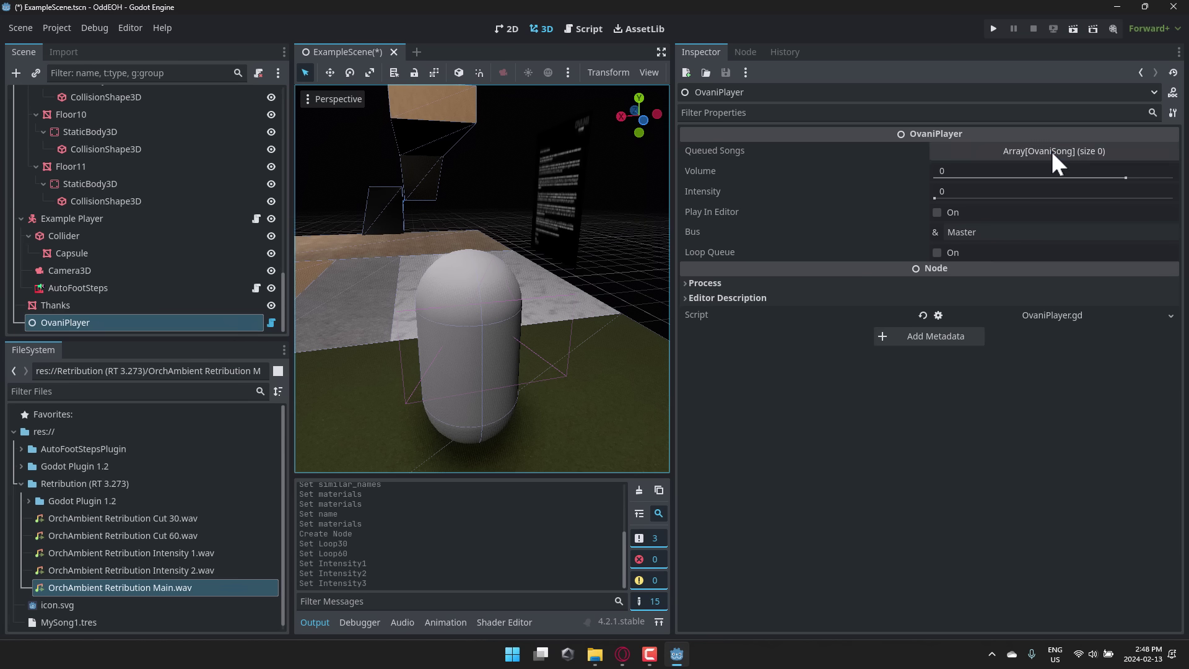
click(1051, 151)
click(915, 194)
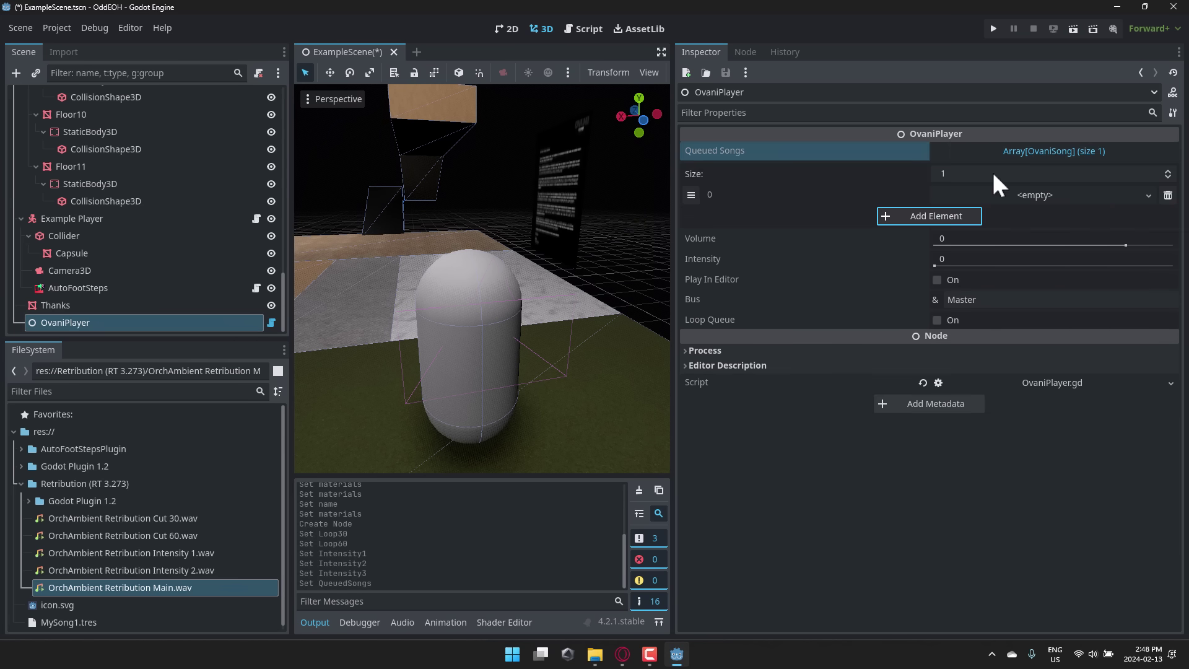
drag(69, 622, 1023, 191)
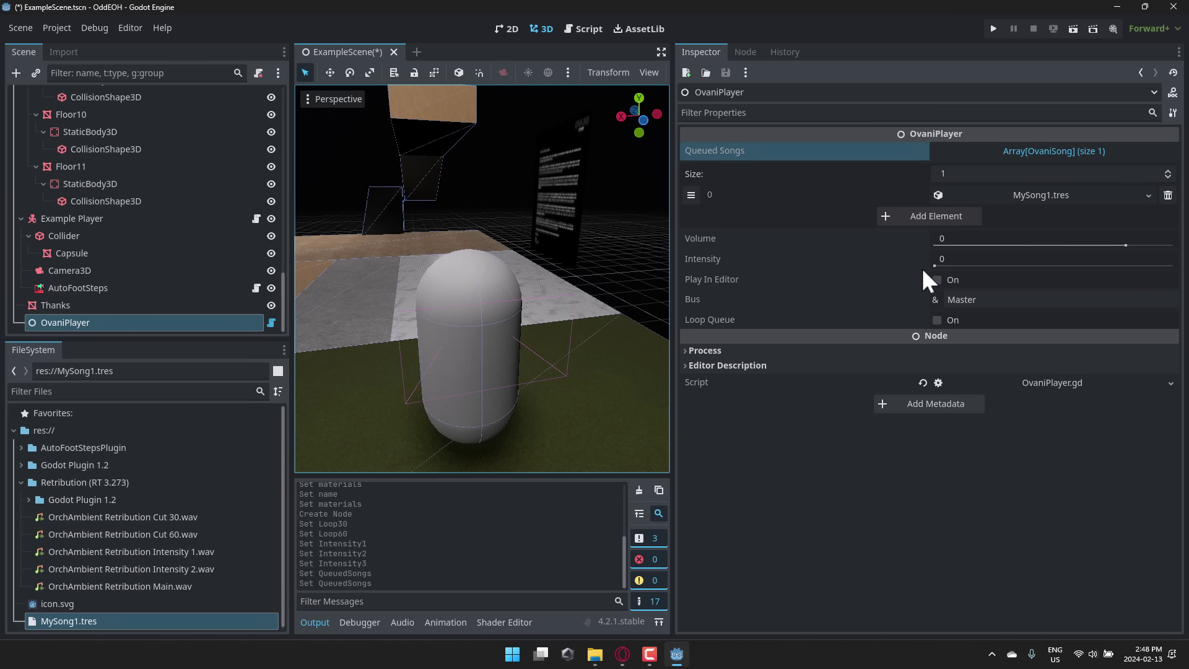
click(936, 279)
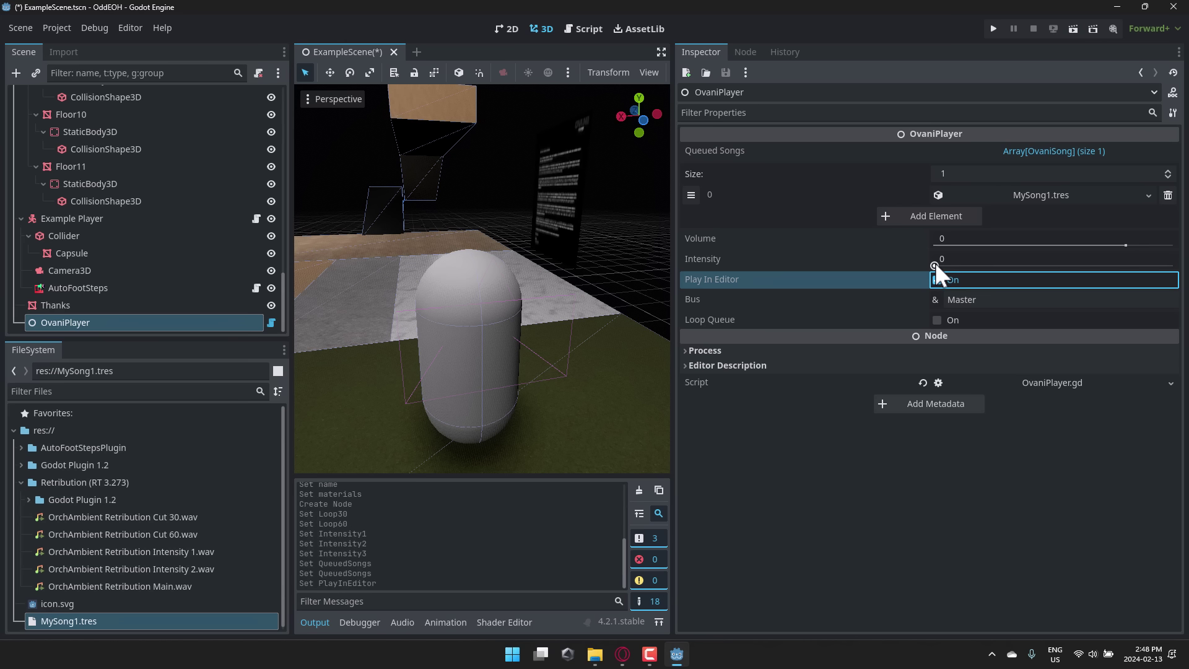
drag(935, 265, 1161, 264)
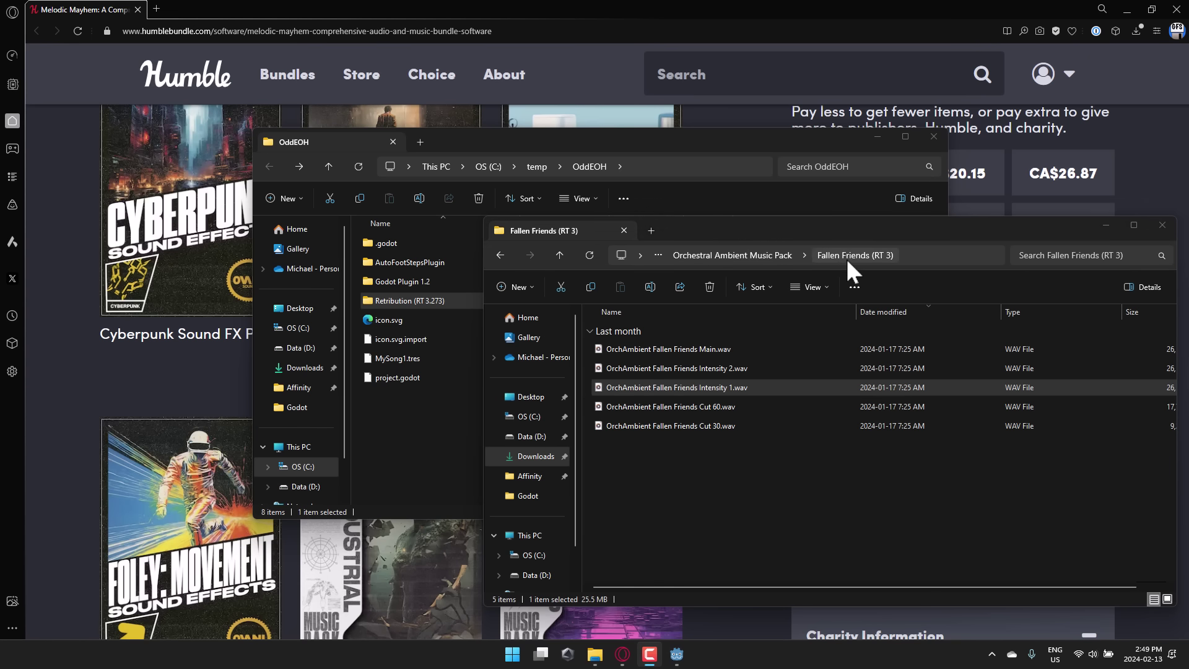
Step: Copy the Fallen Friends (RT 3) folder from Orchestral Ambient Music Pack into OddEOH
click(749, 255)
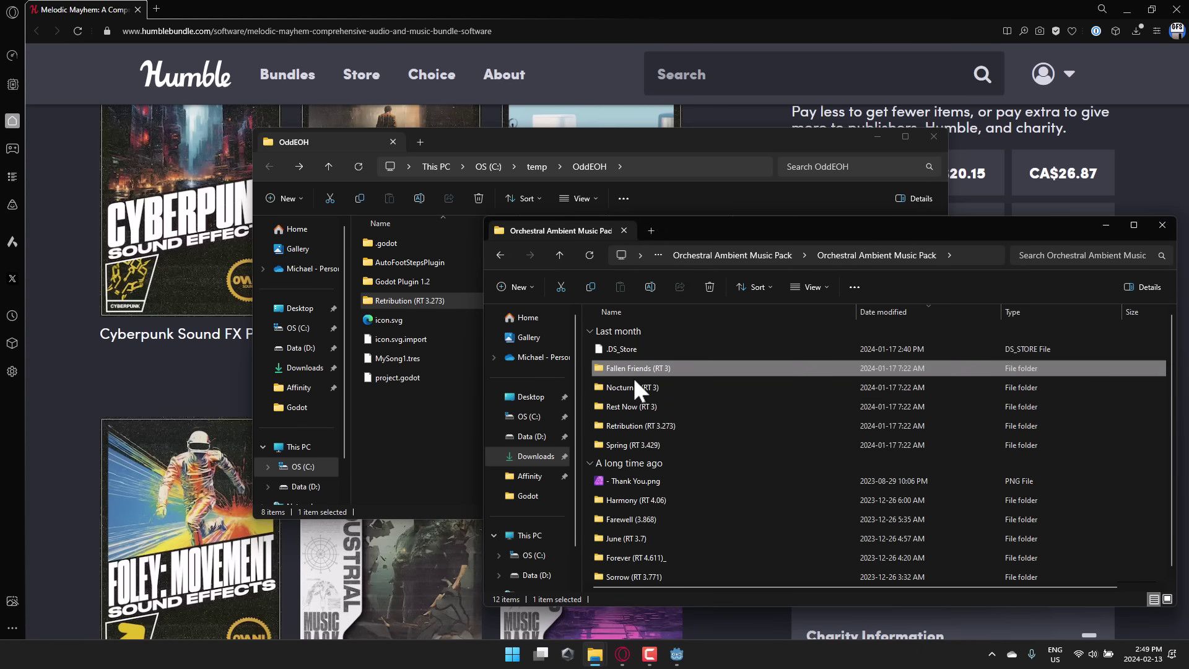
drag(638, 368, 390, 436)
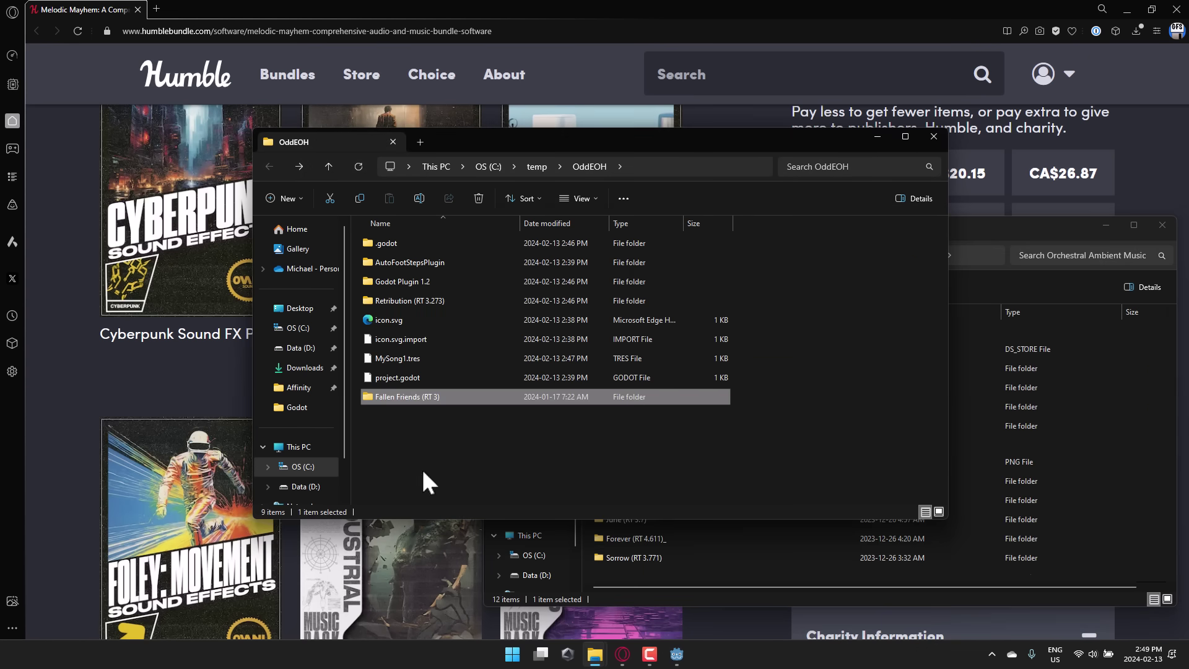
key(alt+Tab)
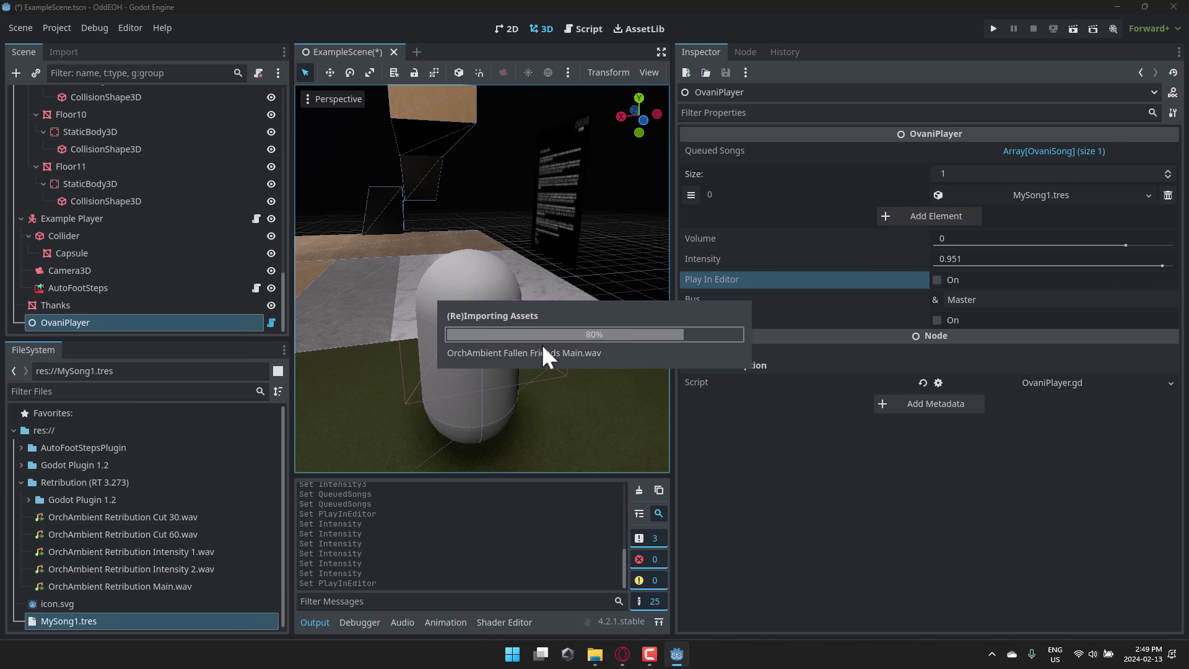
Step: Create a new OvaniSong resource in res:// named MySong2.tres
click(21, 482)
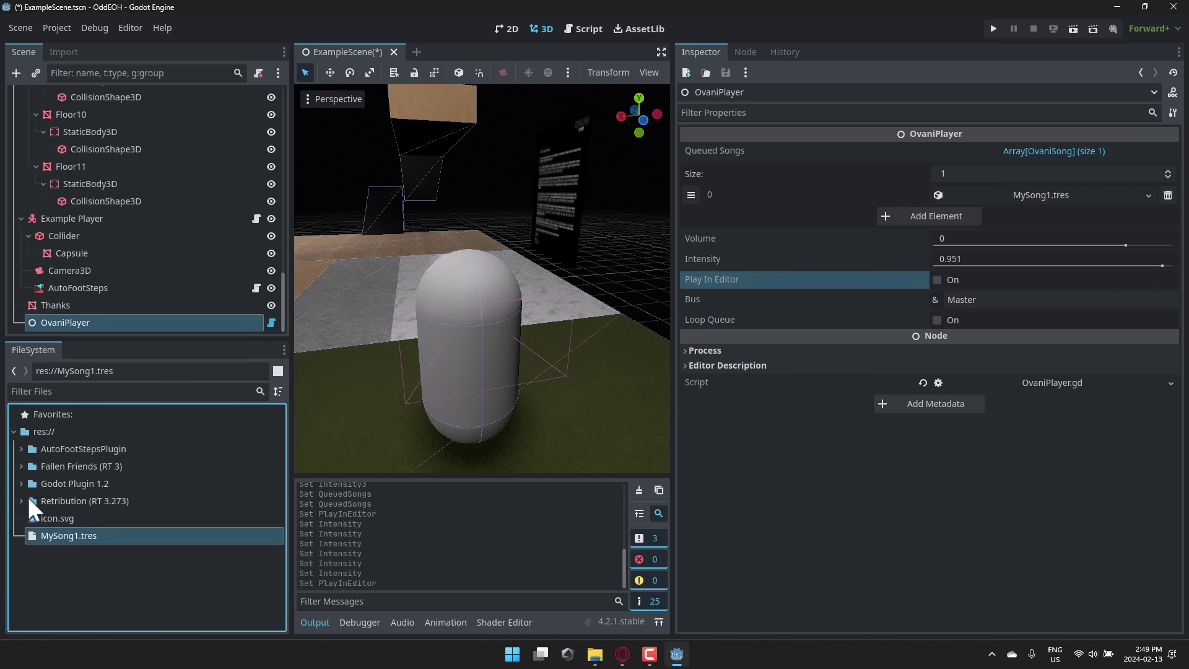
right_click(81, 569)
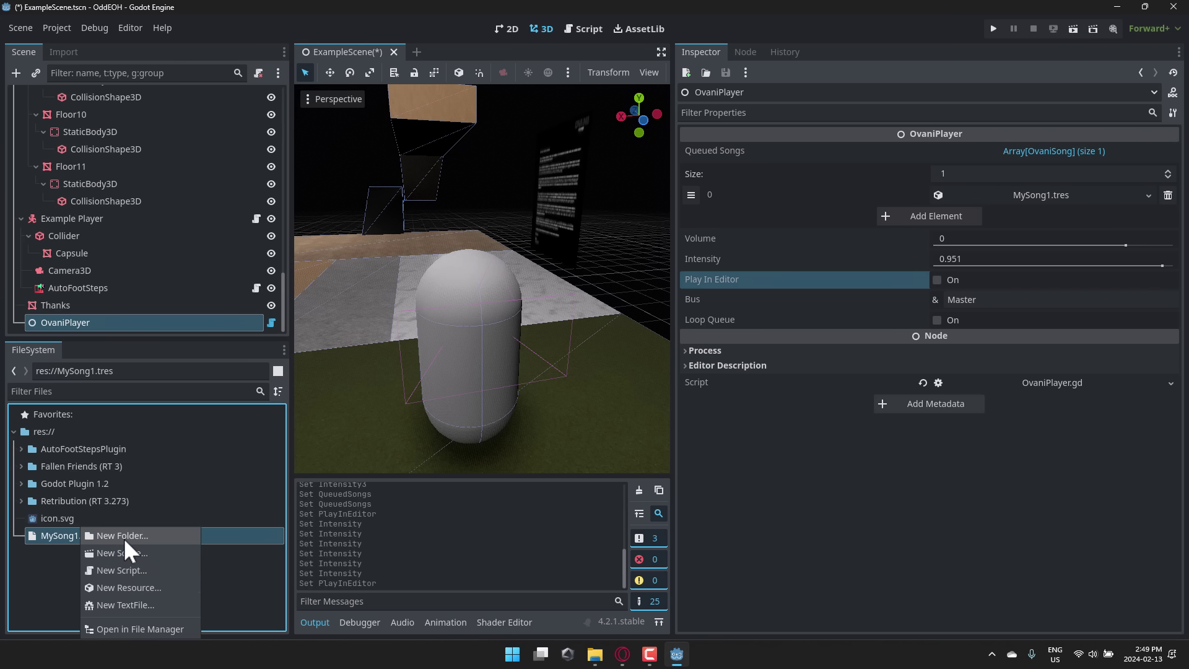
click(130, 587)
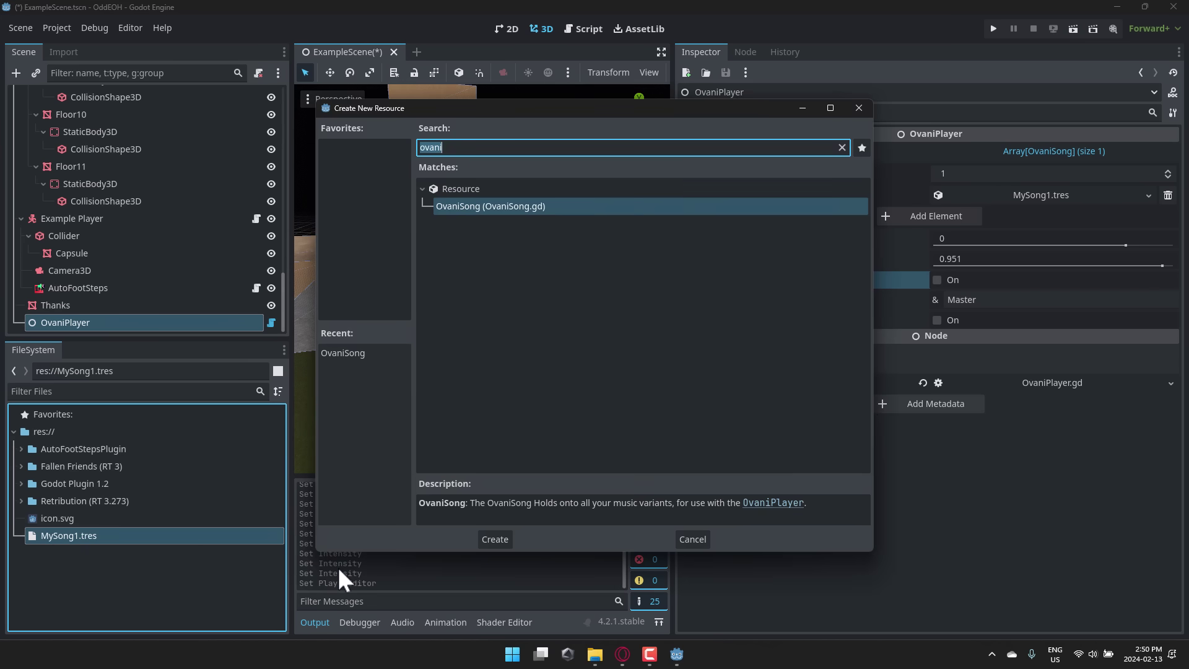
key(Return)
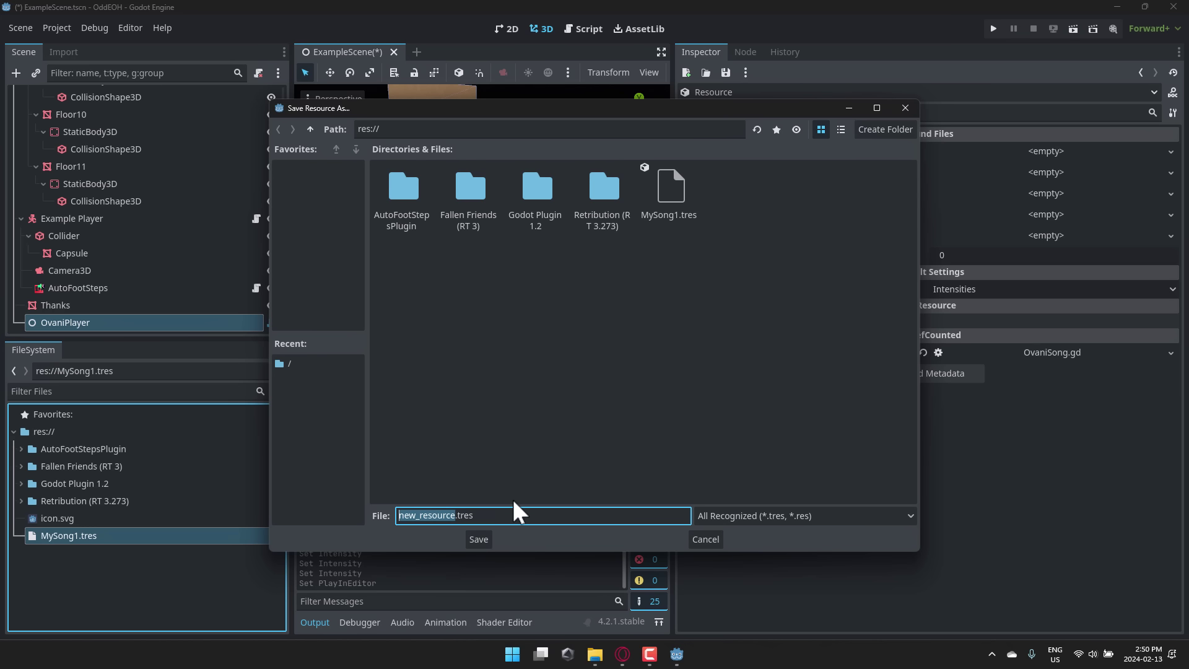
text(MySong1)
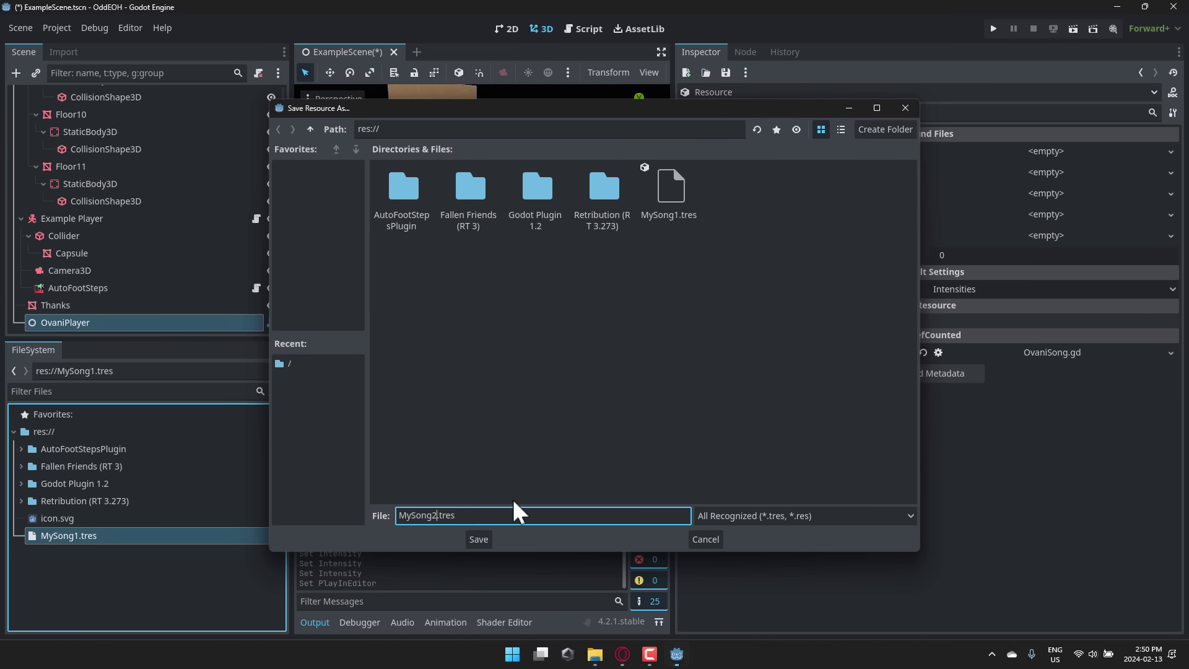
key(BackSpace)
text(2)
key(Return)
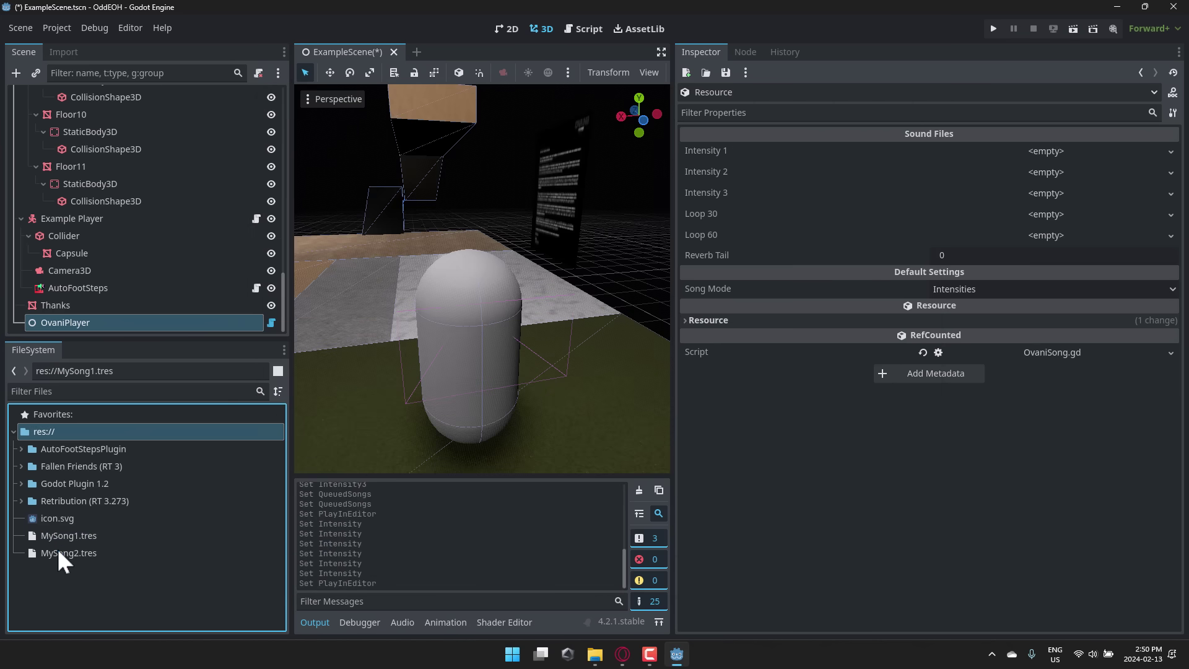
Step: Assign Cut 30 to Loop 30, Cut 60 to Loop 60, Intensity 1/2 to Intensity 1/2, and Main to Intensity 3
click(57, 546)
click(16, 465)
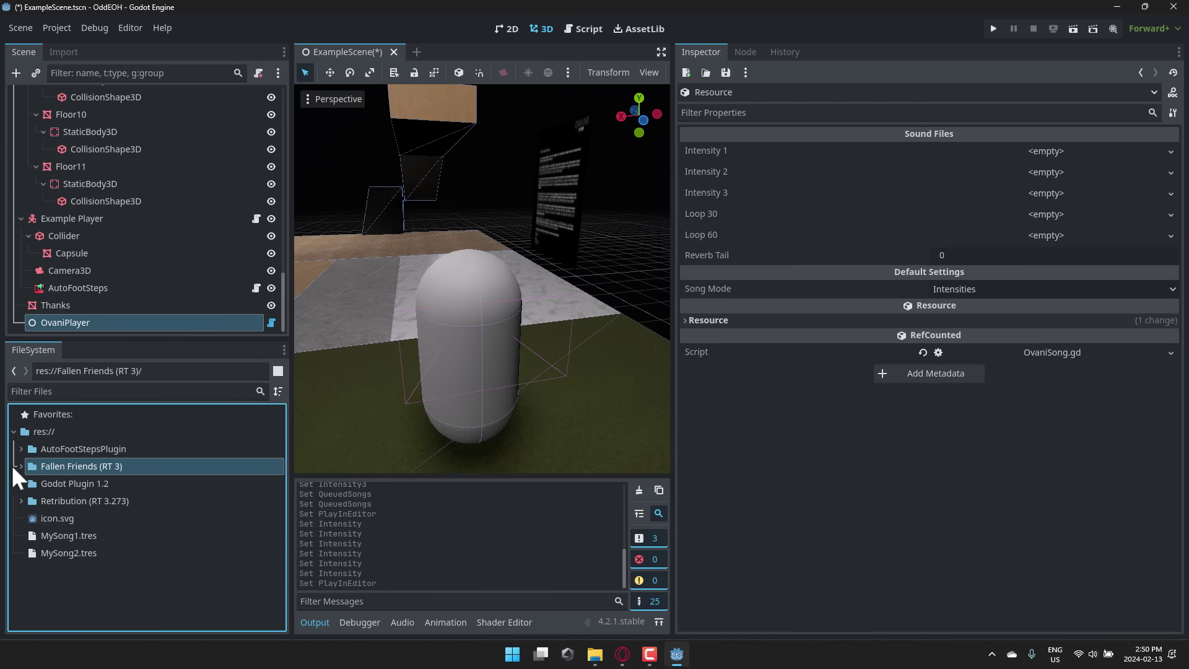
click(22, 466)
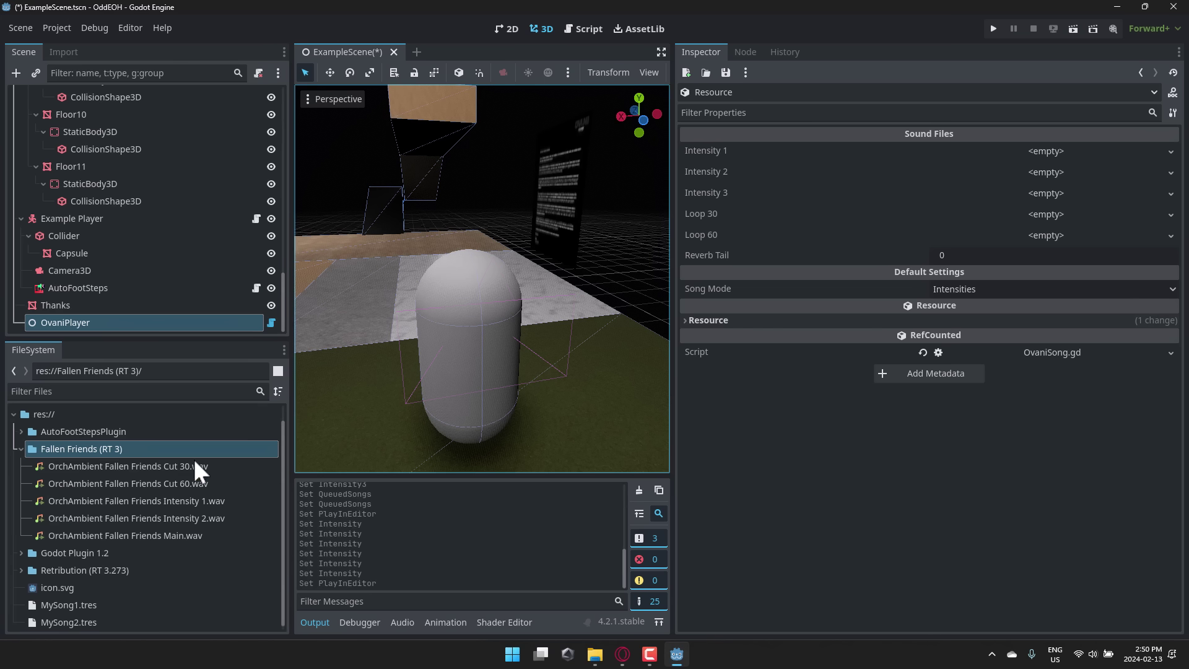
drag(192, 465, 1052, 215)
drag(180, 484, 1041, 252)
drag(138, 502, 1023, 143)
drag(135, 519, 1042, 186)
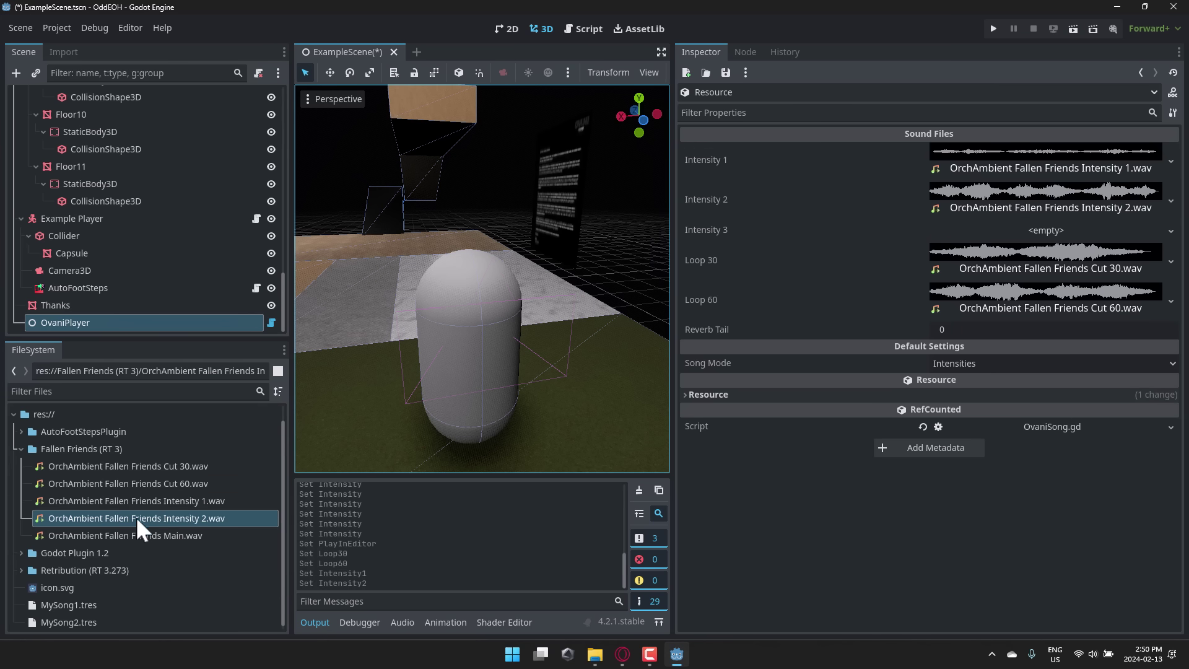
drag(128, 533, 1074, 229)
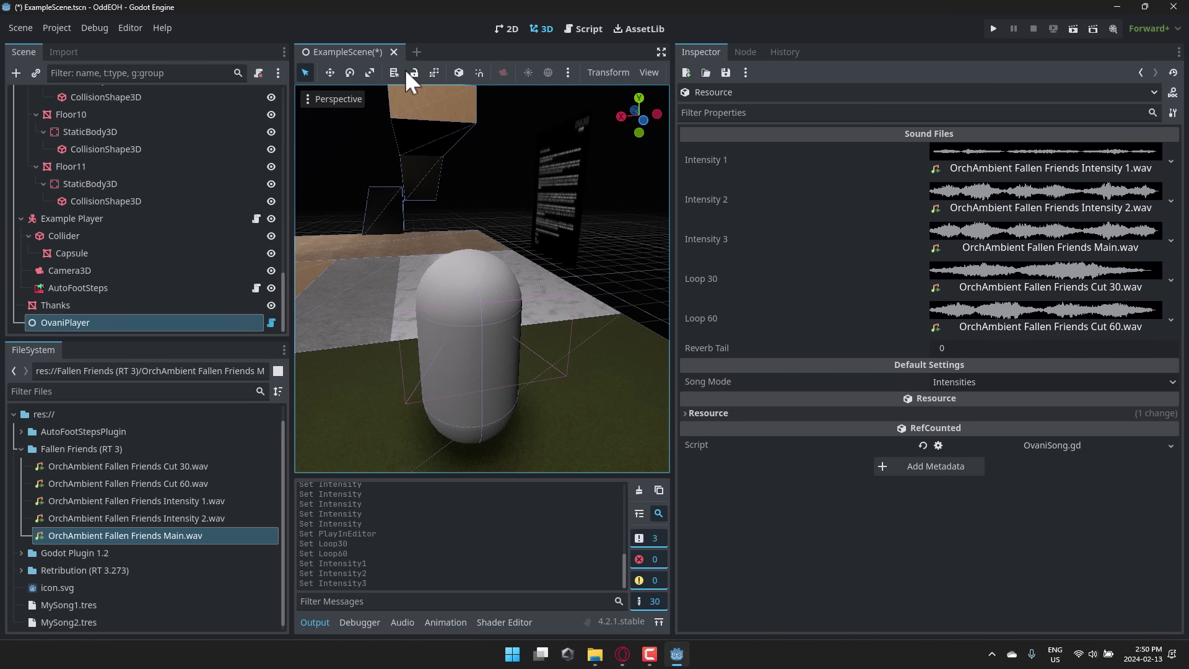
Step: Add MySong2.tres as the second queued song on OvaniPlayer
click(480, 146)
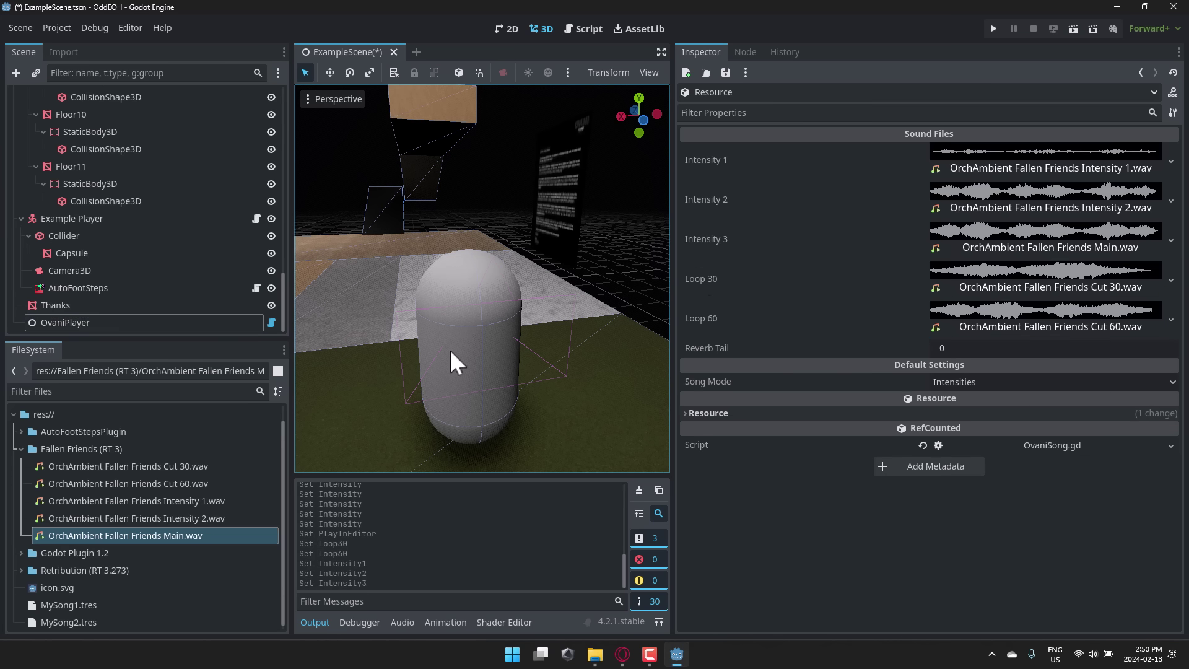
click(76, 321)
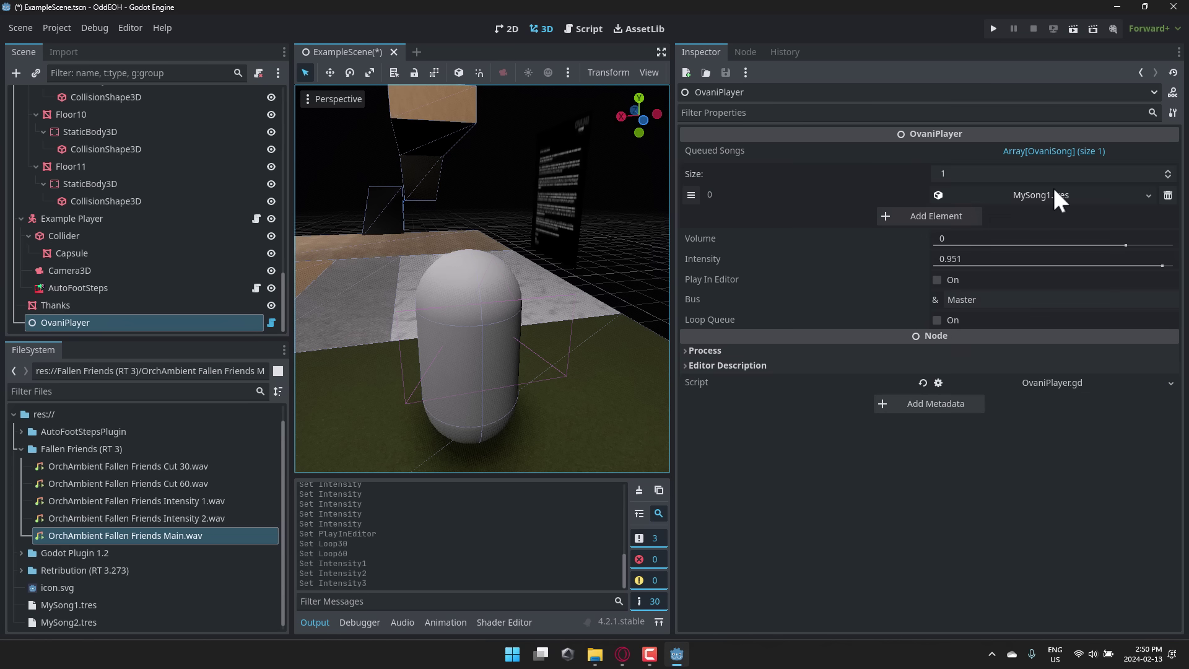
click(941, 221)
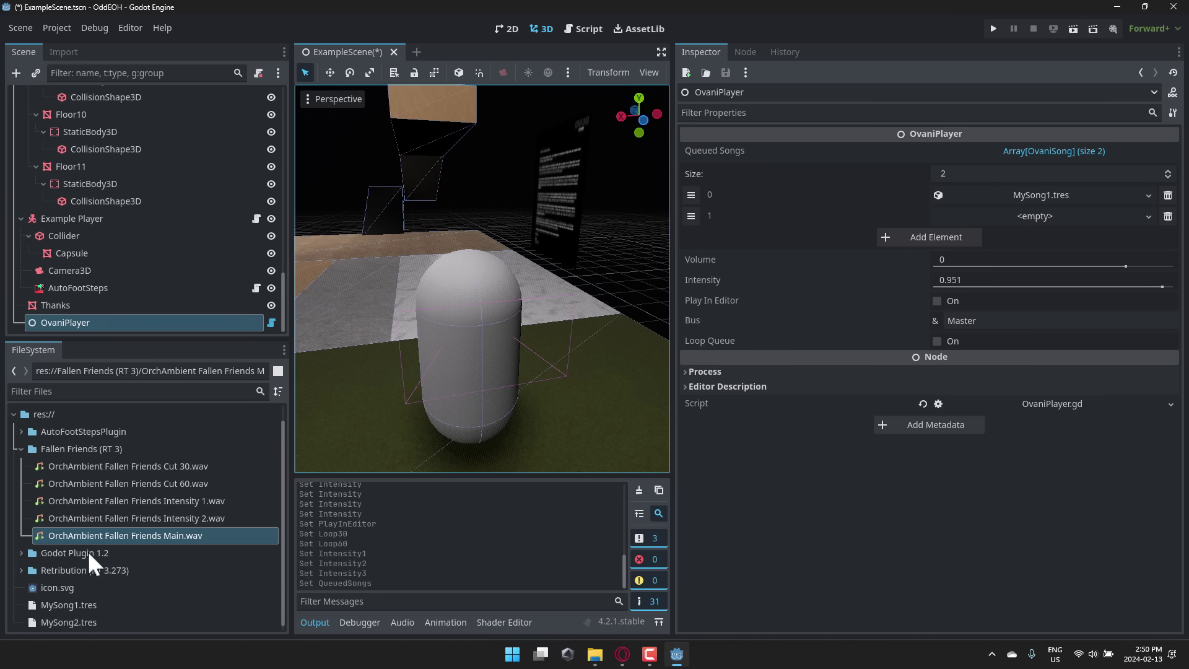
drag(69, 621, 1030, 211)
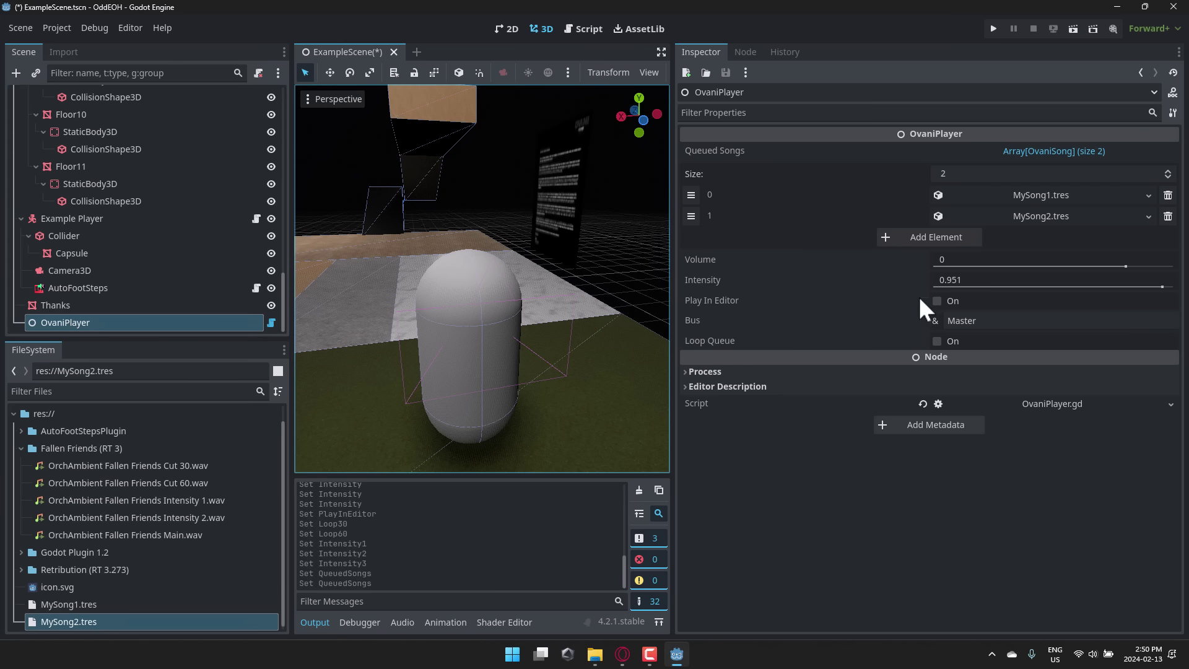
Step: Lower OvaniPlayer's Intensity to 0.173, leave Play In Editor off, and enable Loop Queue
click(937, 301)
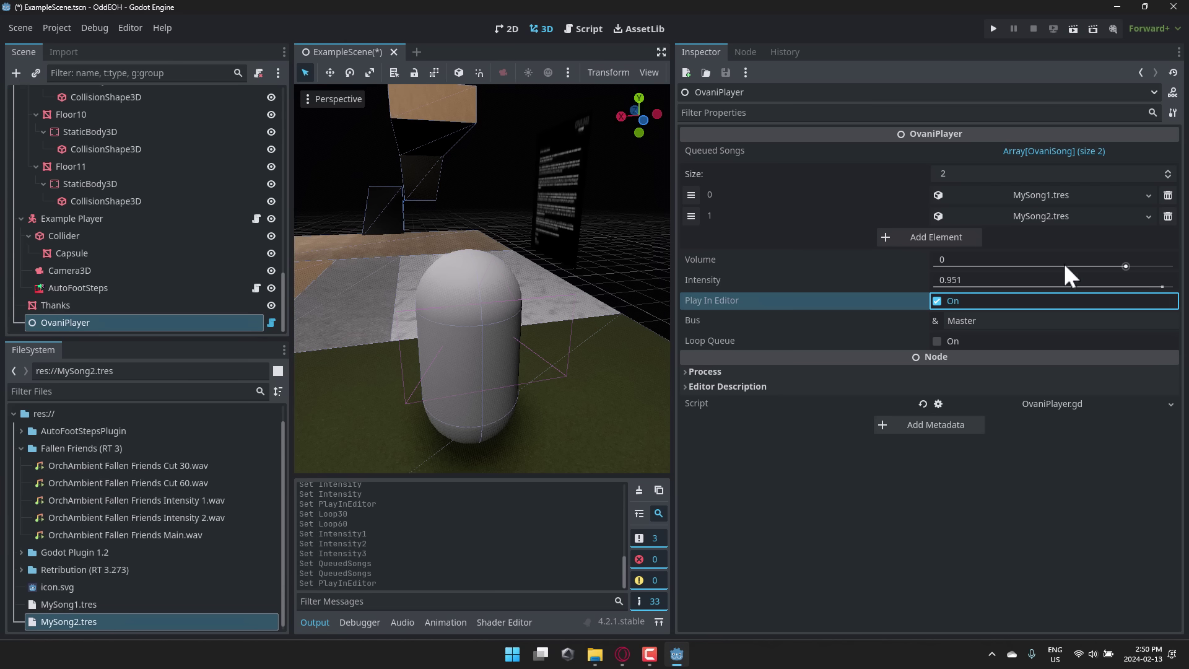
drag(1163, 286, 977, 287)
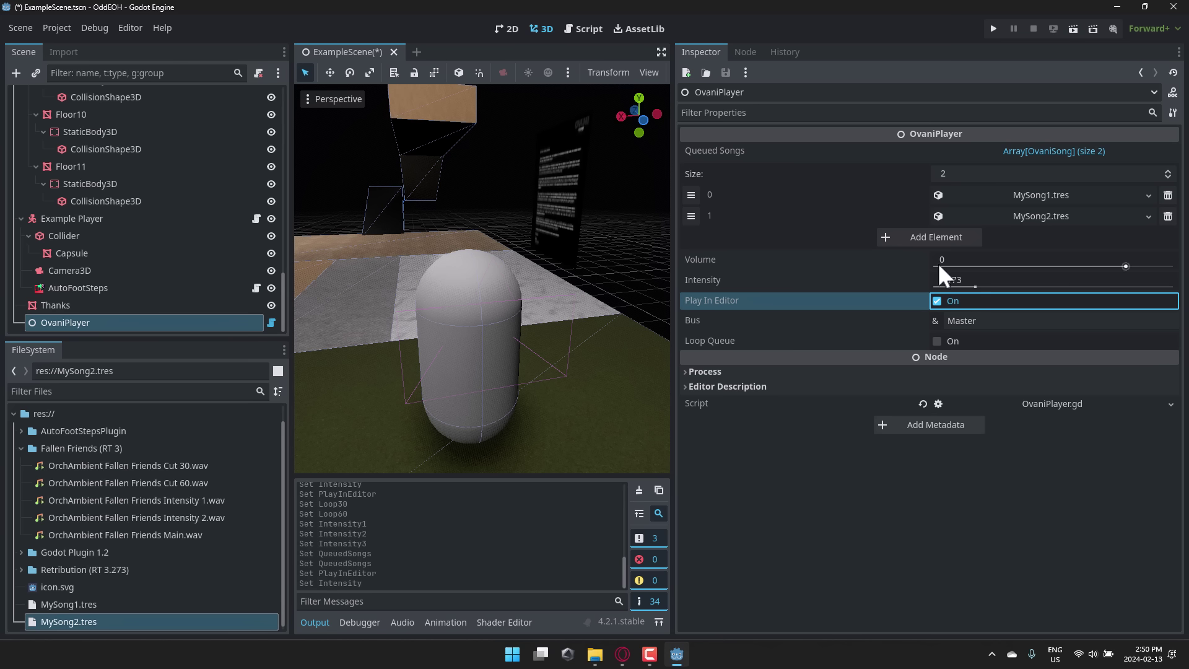
click(936, 301)
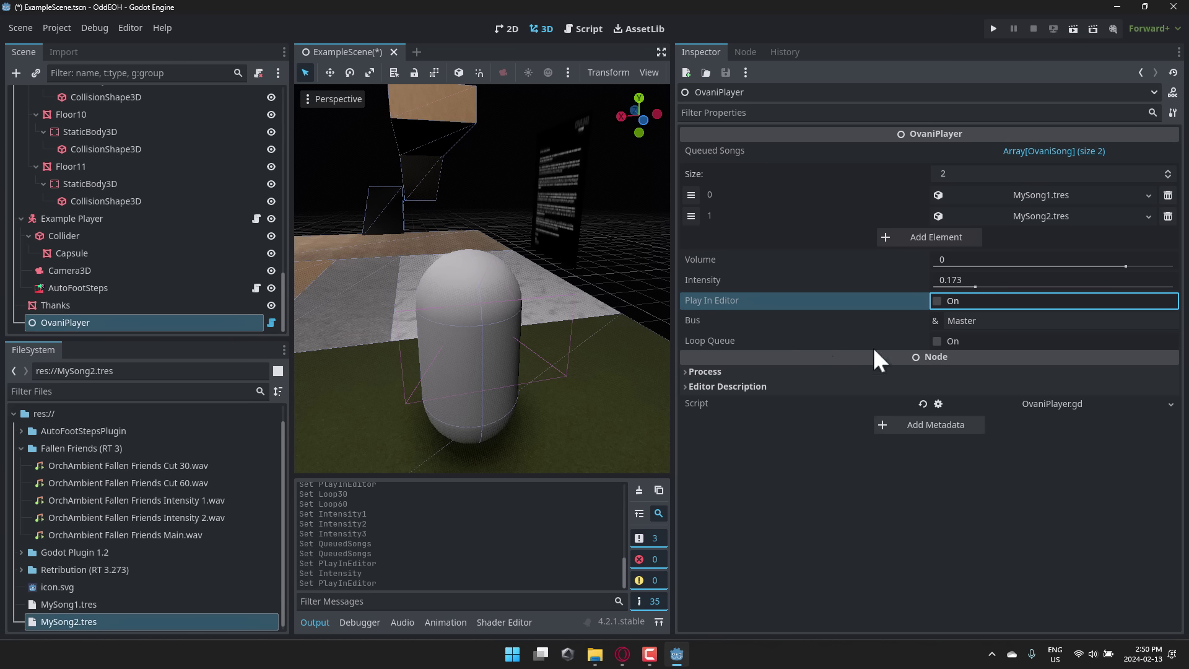
click(937, 341)
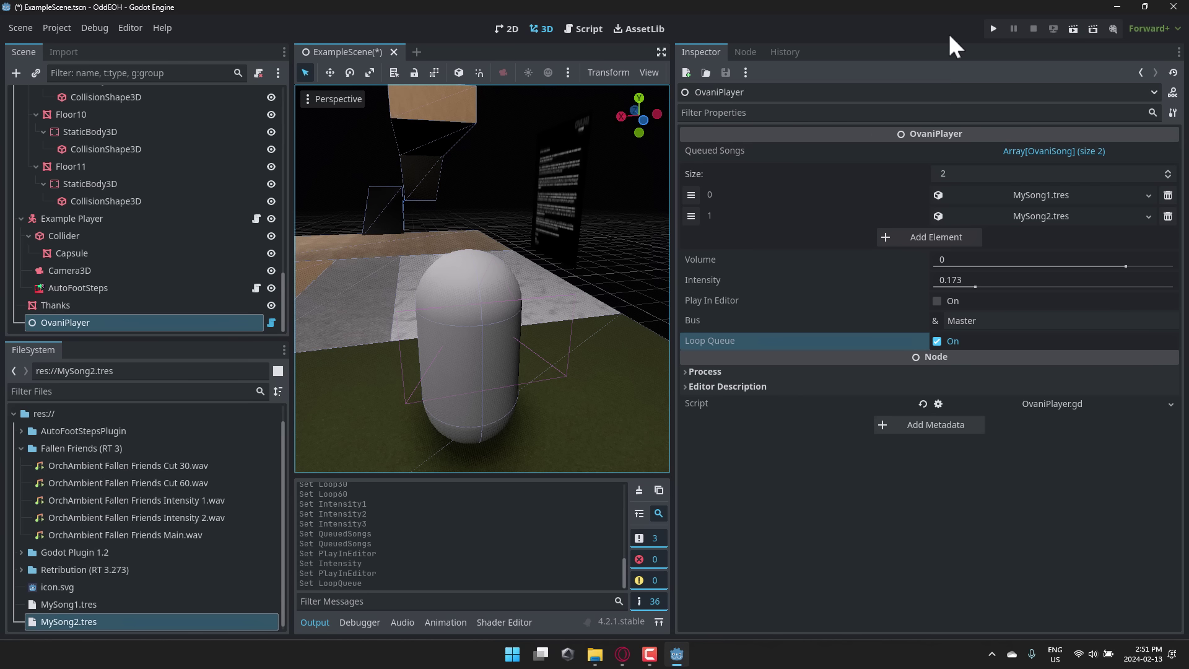
Step: Run the project to hear the looping MySong1/MySong2 queue, then close the game window
click(993, 28)
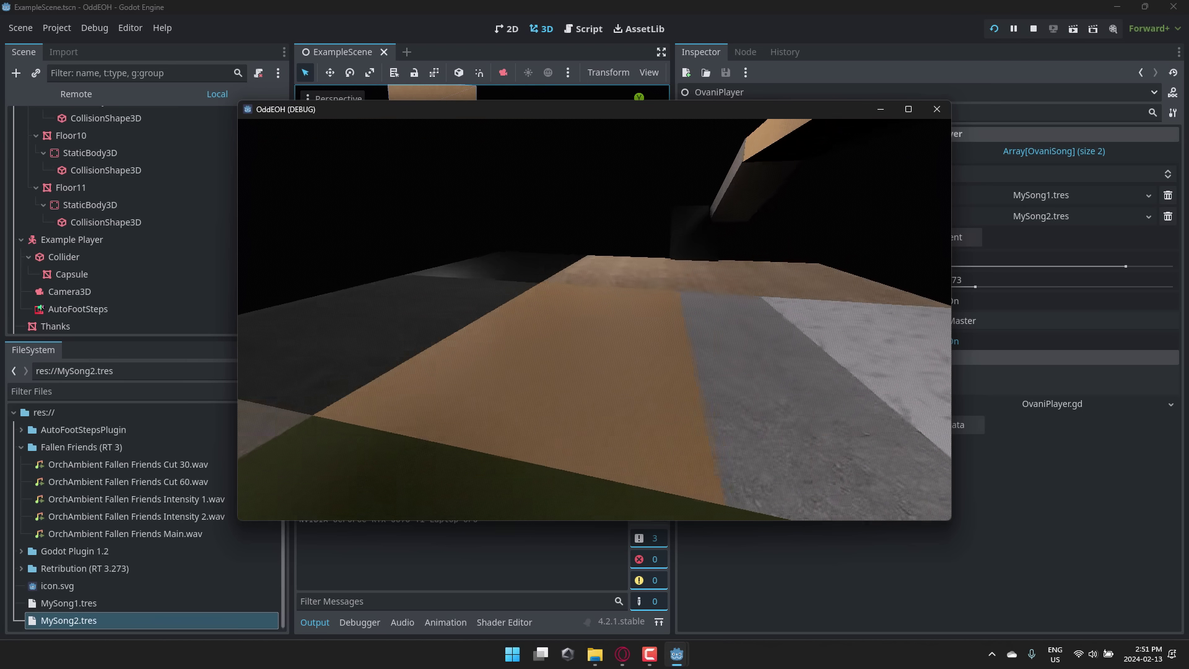
click(936, 109)
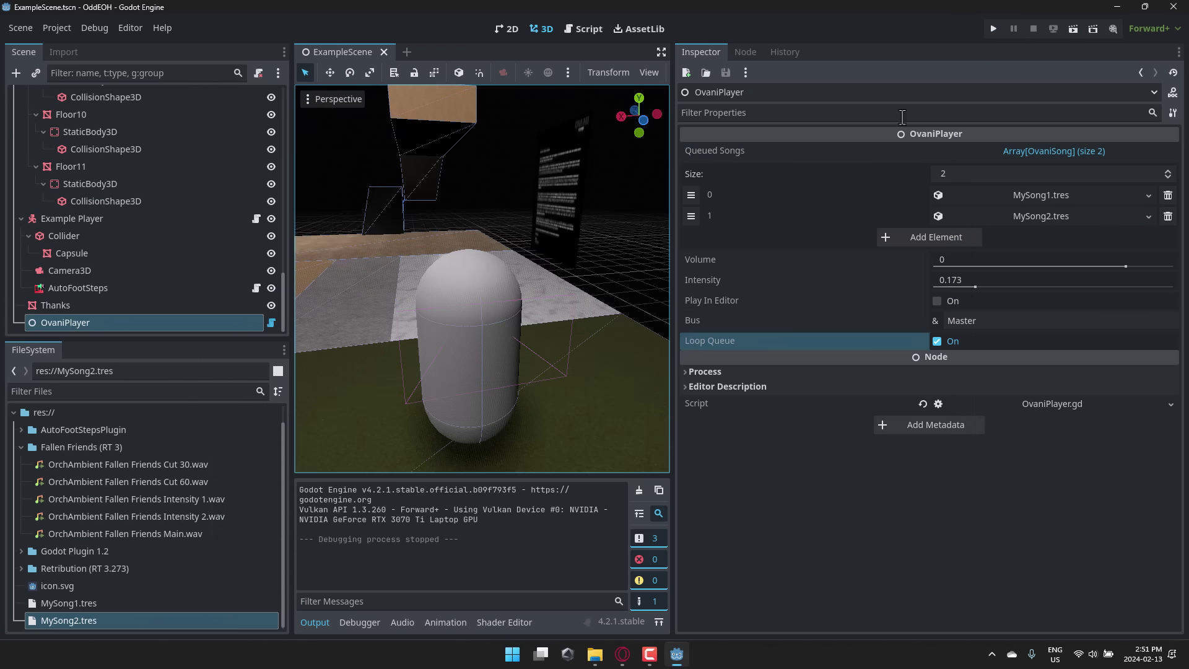
Step: Bring up the Melodic Mayhem bundle page in Opera and scroll through its item grid
click(622, 654)
scroll(724, 415, up, 5)
scroll(724, 414, up, 15)
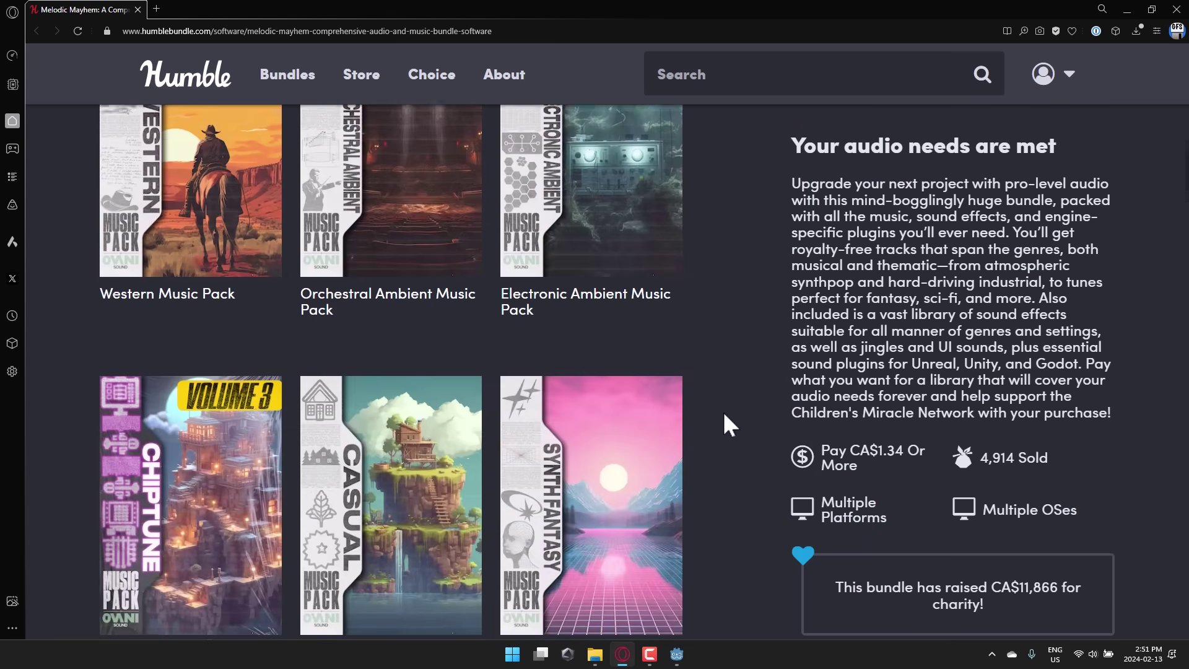
scroll(723, 413, up, 1)
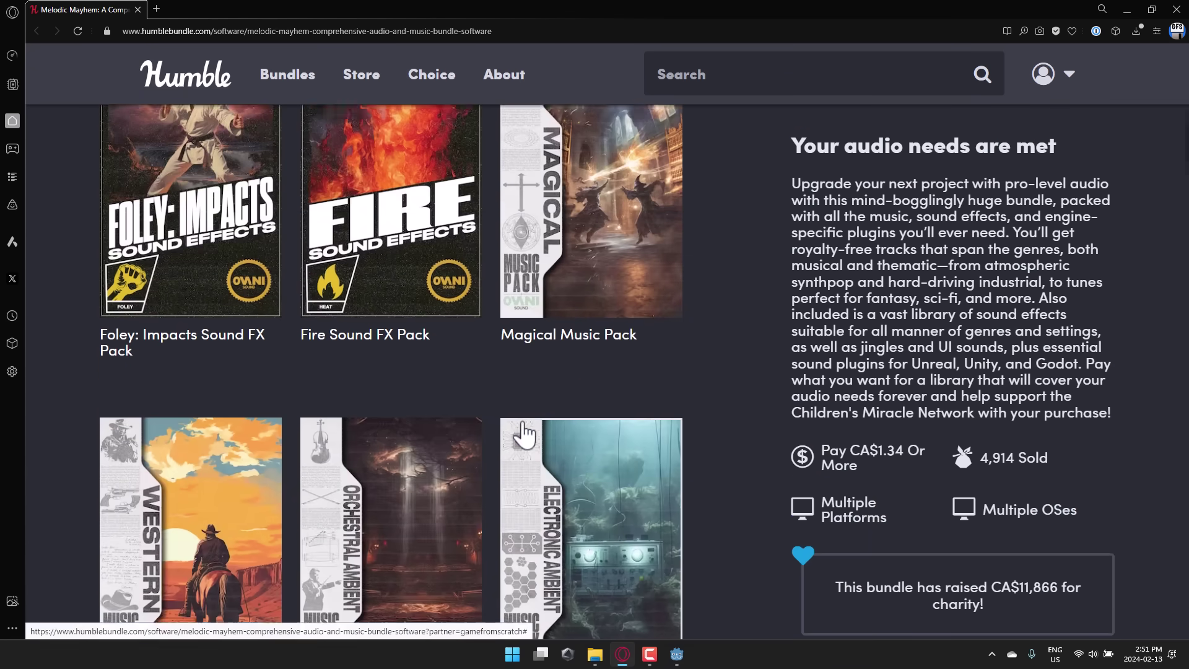
scroll(523, 427, up, 4)
scroll(372, 446, up, 1)
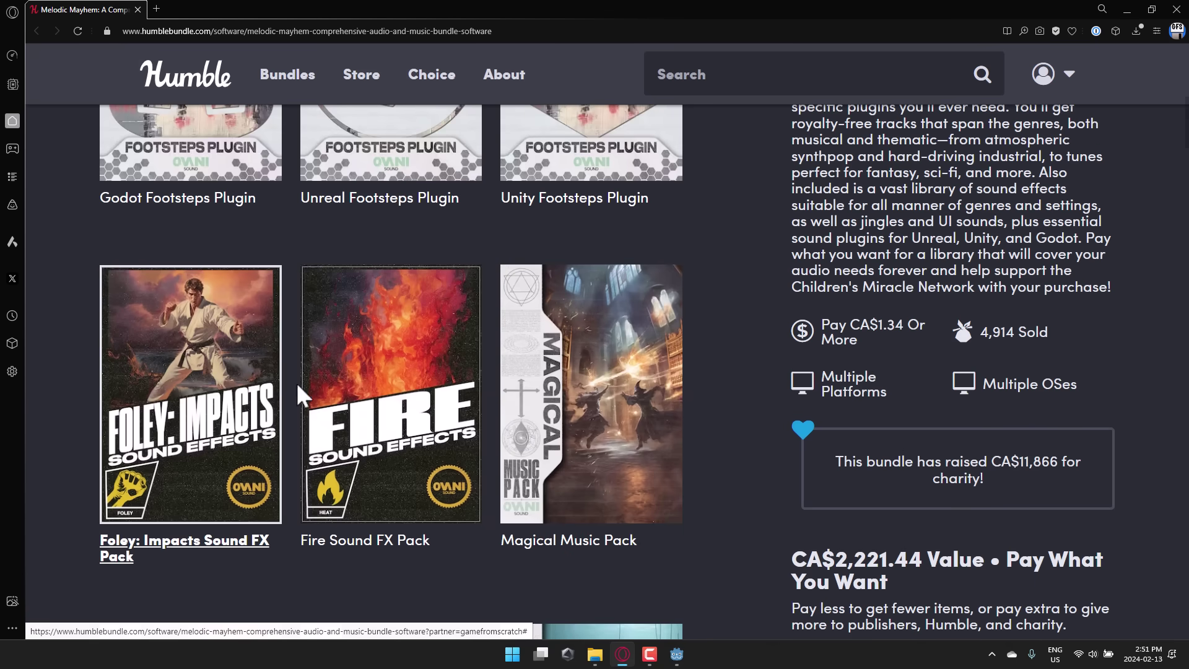
scroll(232, 433, up, 1)
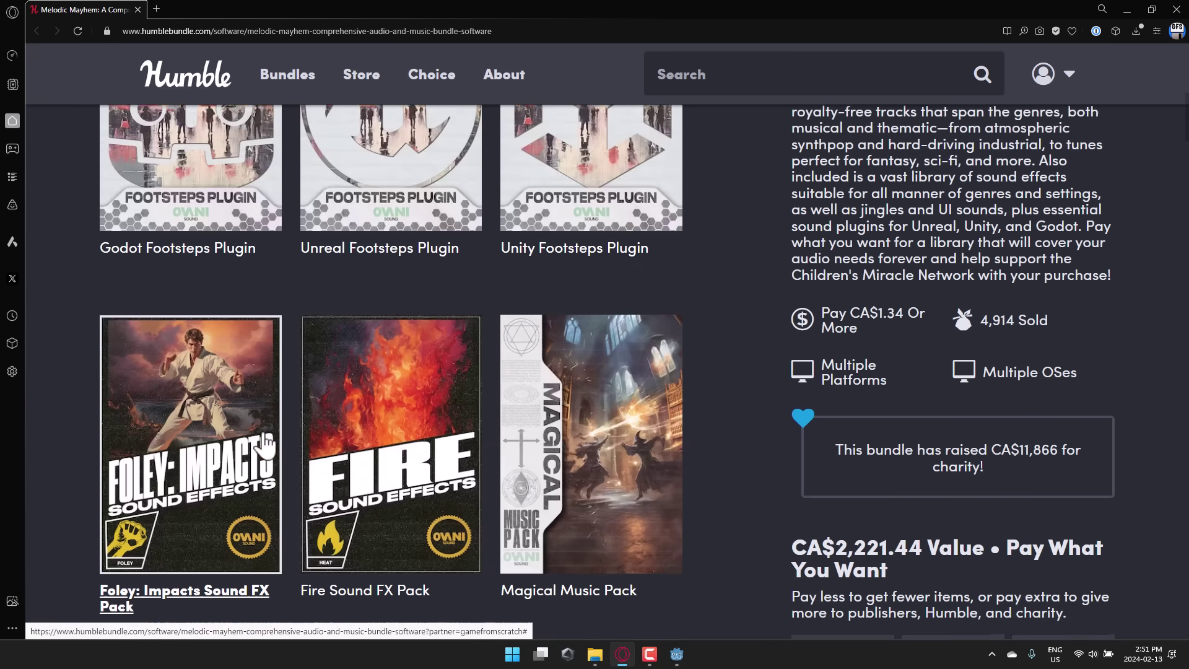
scroll(235, 430, down, 2)
scroll(435, 337, down, 13)
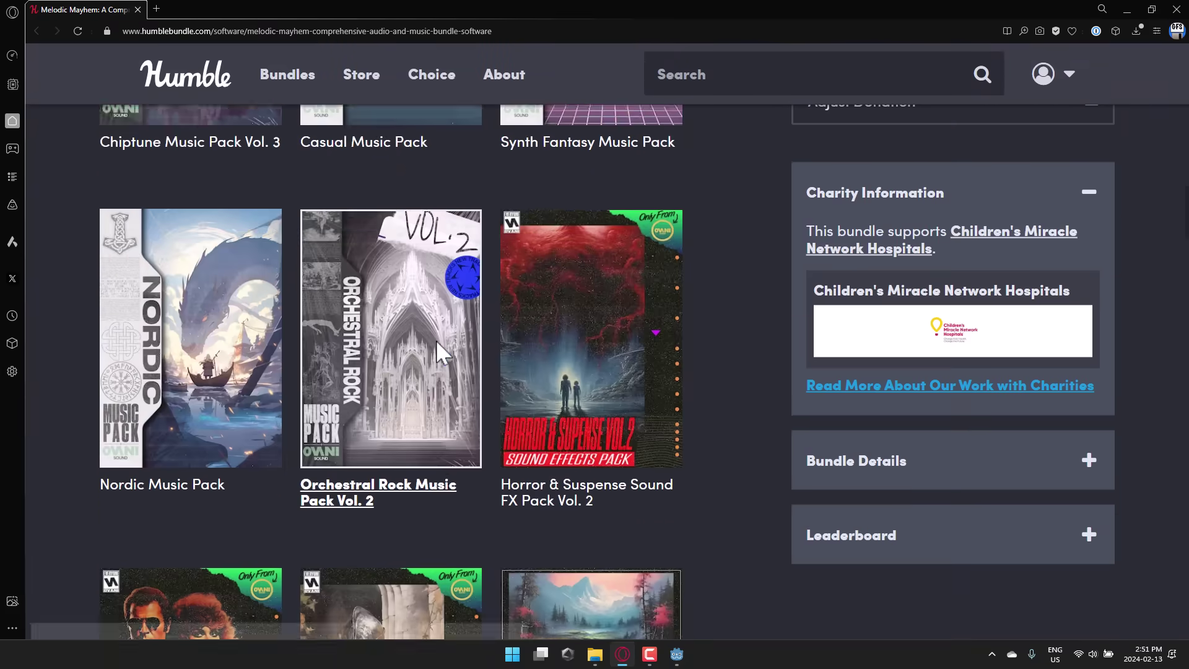
scroll(440, 309, down, 4)
scroll(252, 324, down, 1)
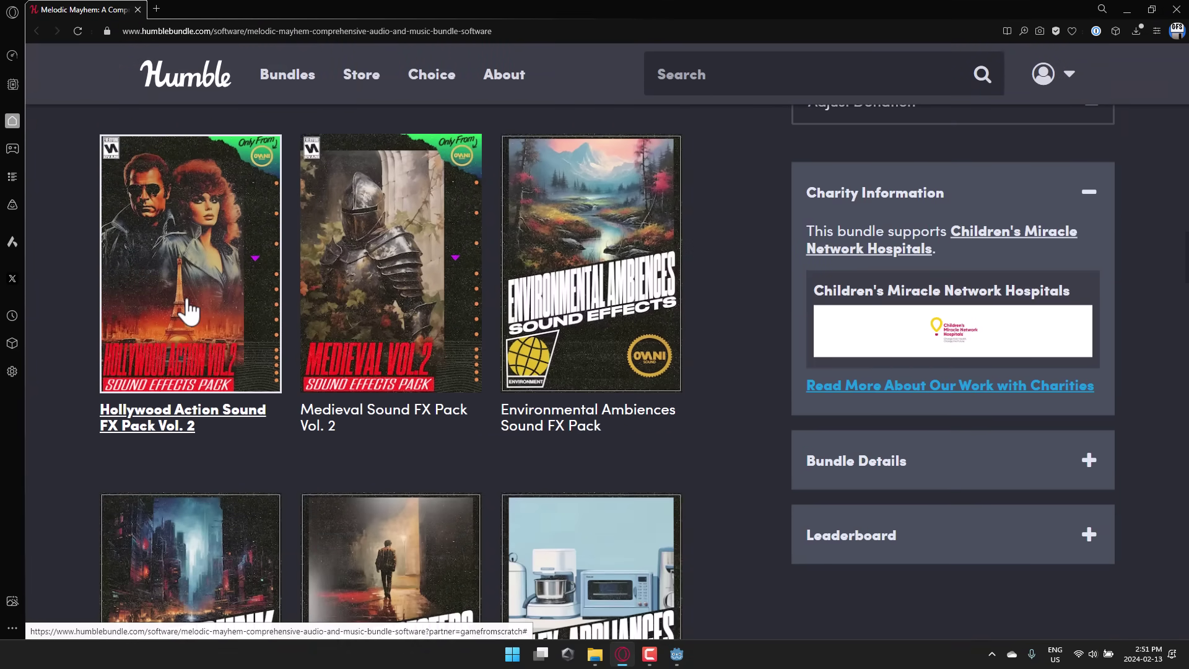
scroll(353, 316, down, 7)
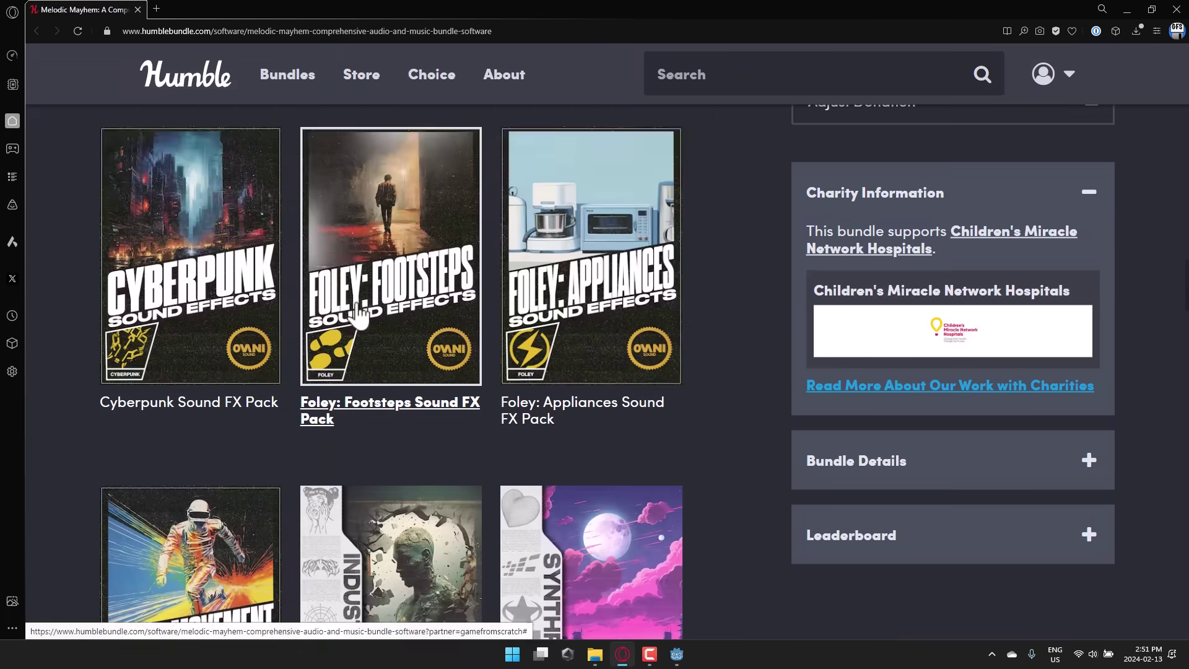
scroll(616, 260, down, 4)
scroll(615, 265, down, 13)
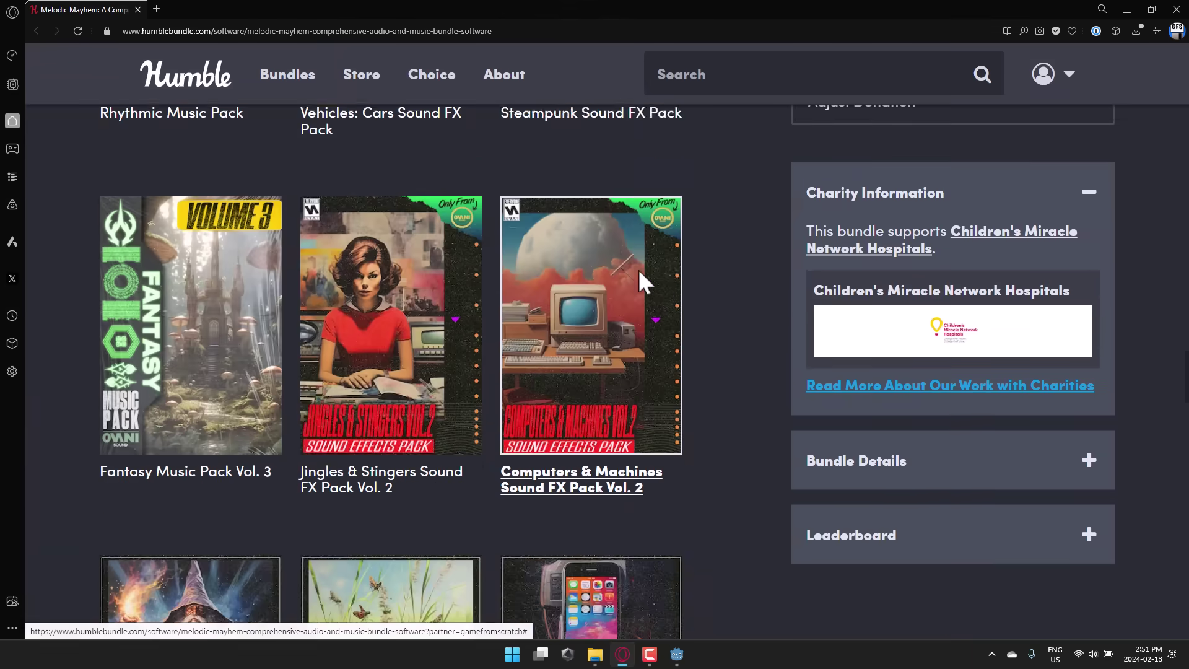
scroll(639, 282, down, 14)
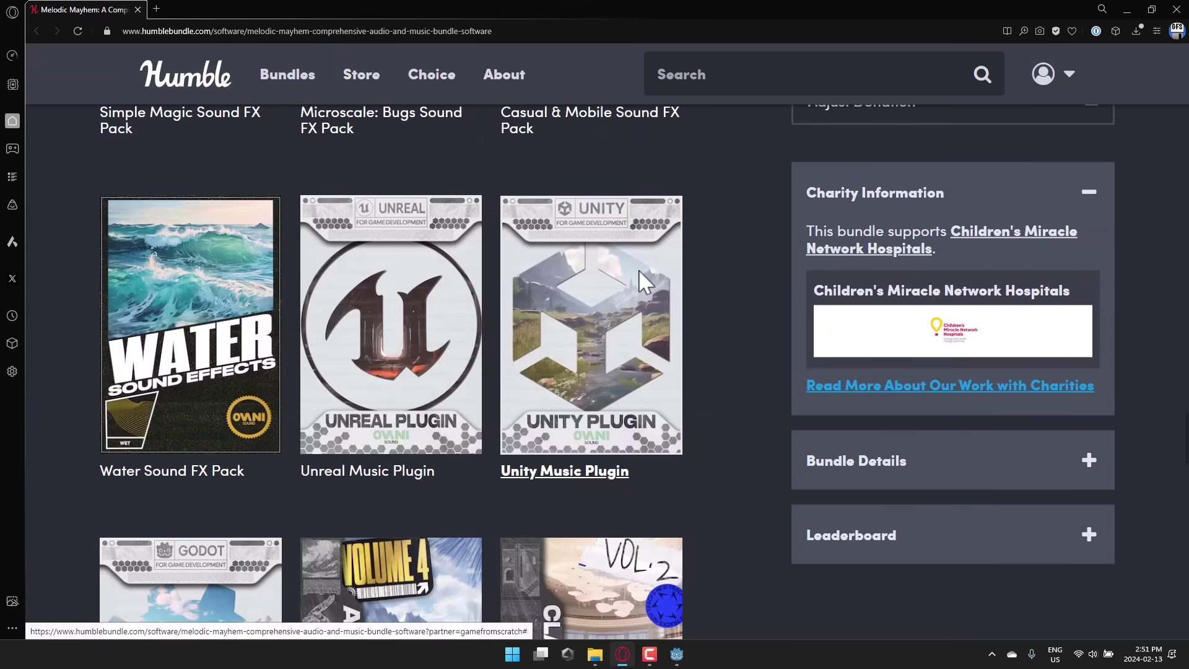
scroll(639, 281, down, 12)
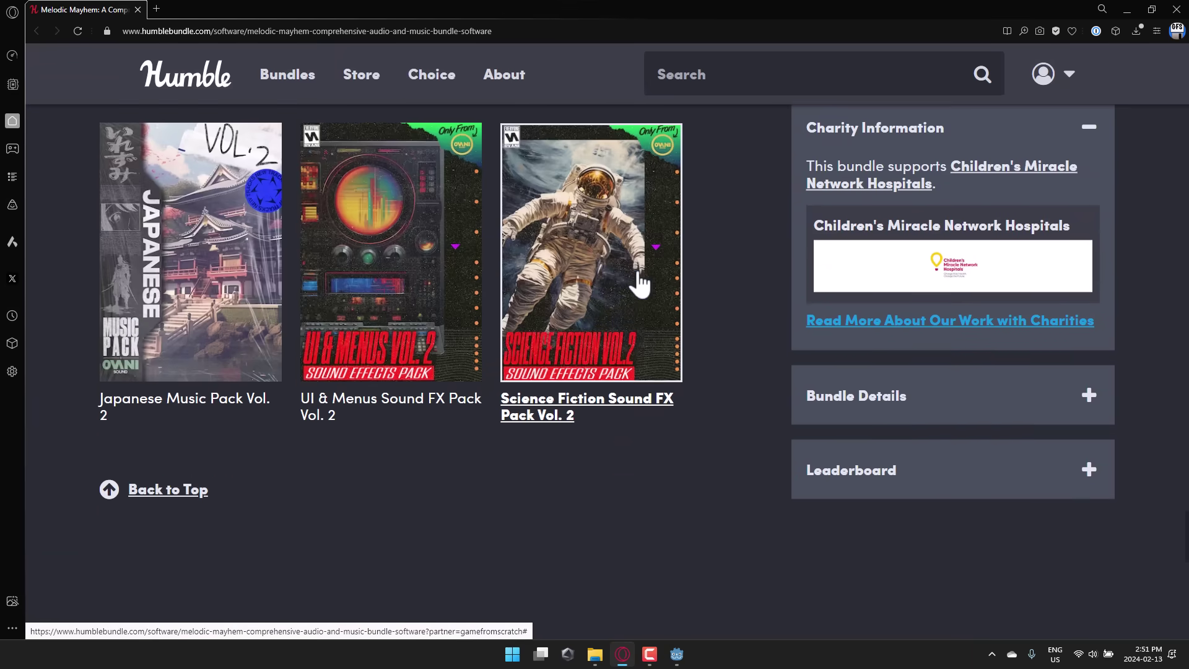
scroll(596, 296, up, 7)
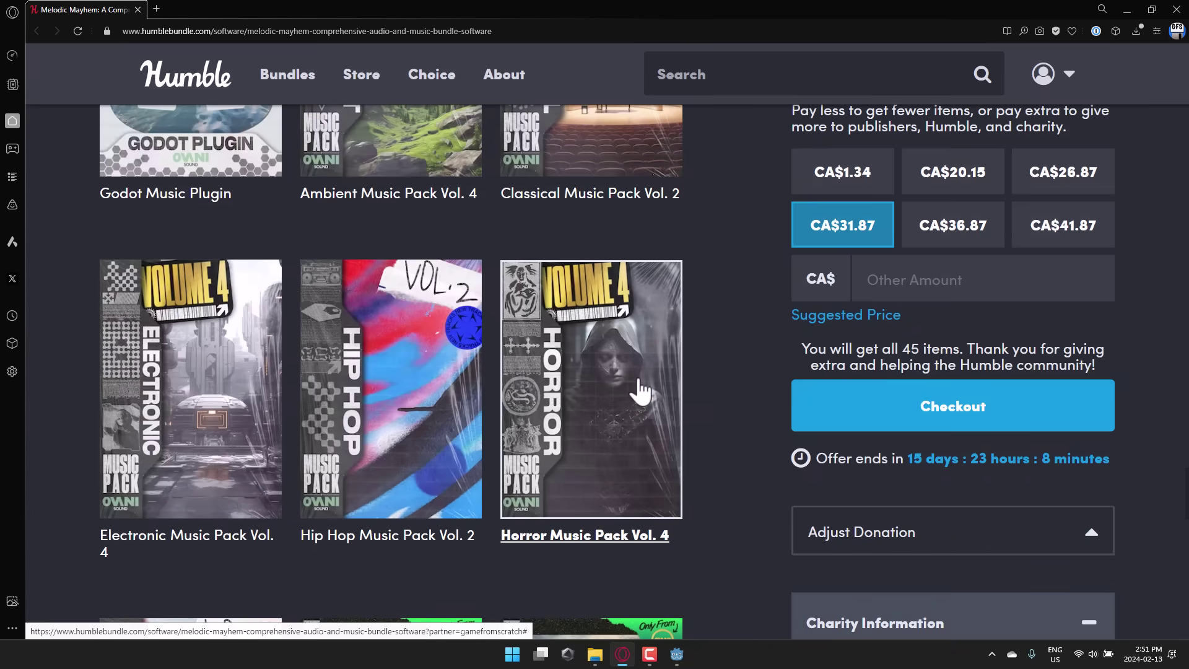
Step: View the Horror Music Pack Vol. 4 details, close them, and return to the CA$26.87 tier
click(637, 392)
scroll(335, 454, down, 3)
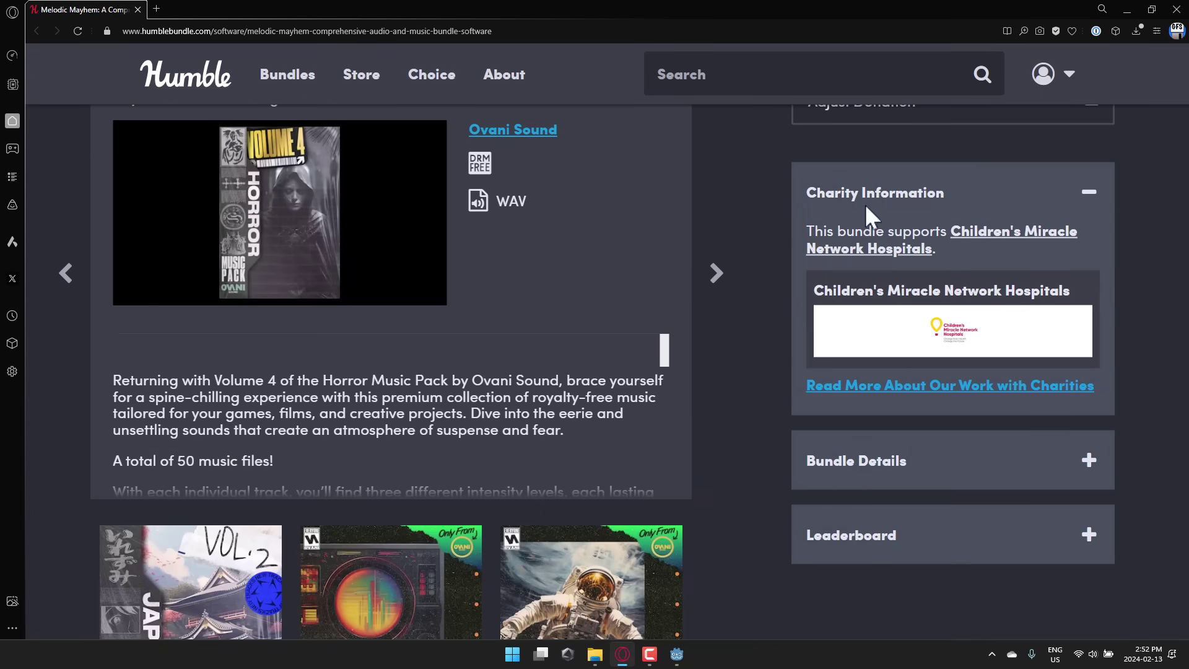
scroll(652, 263, up, 3)
click(664, 256)
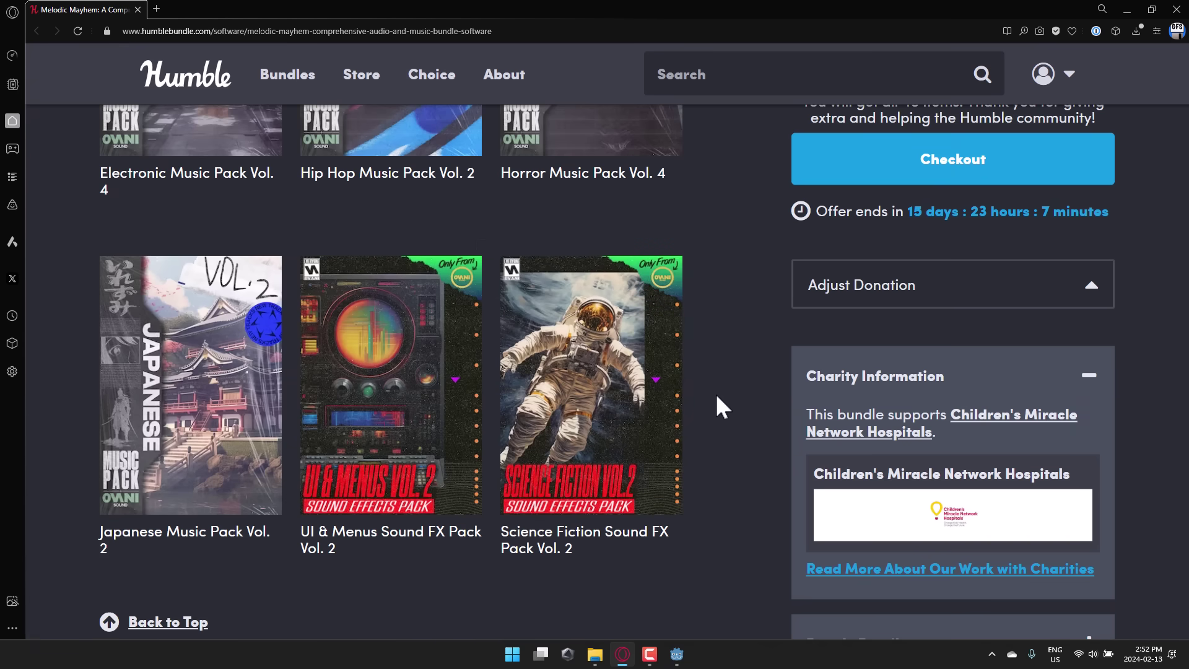
scroll(692, 402, up, 10)
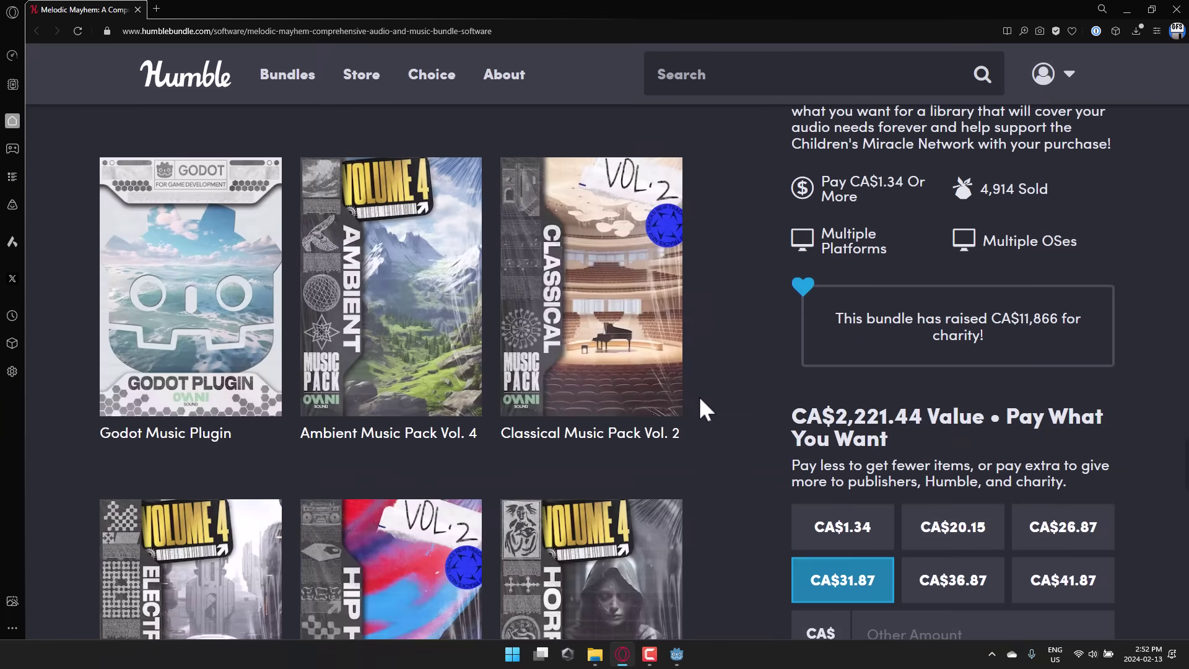
scroll(693, 402, up, 1)
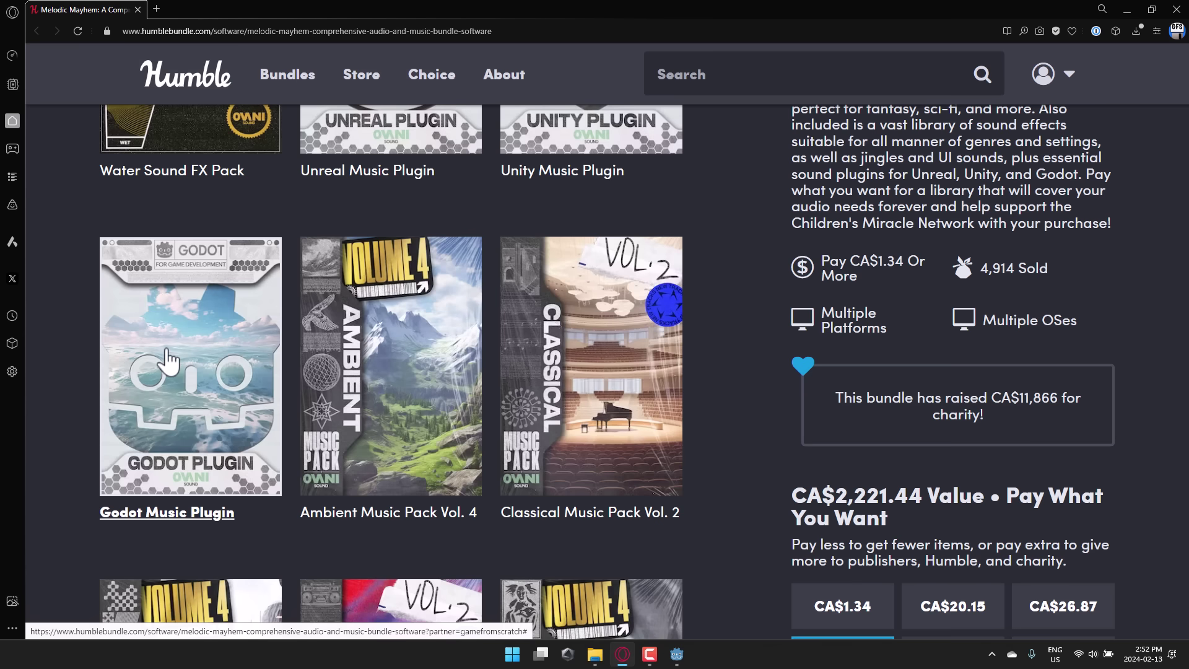
scroll(273, 406, up, 10)
scroll(293, 402, up, 19)
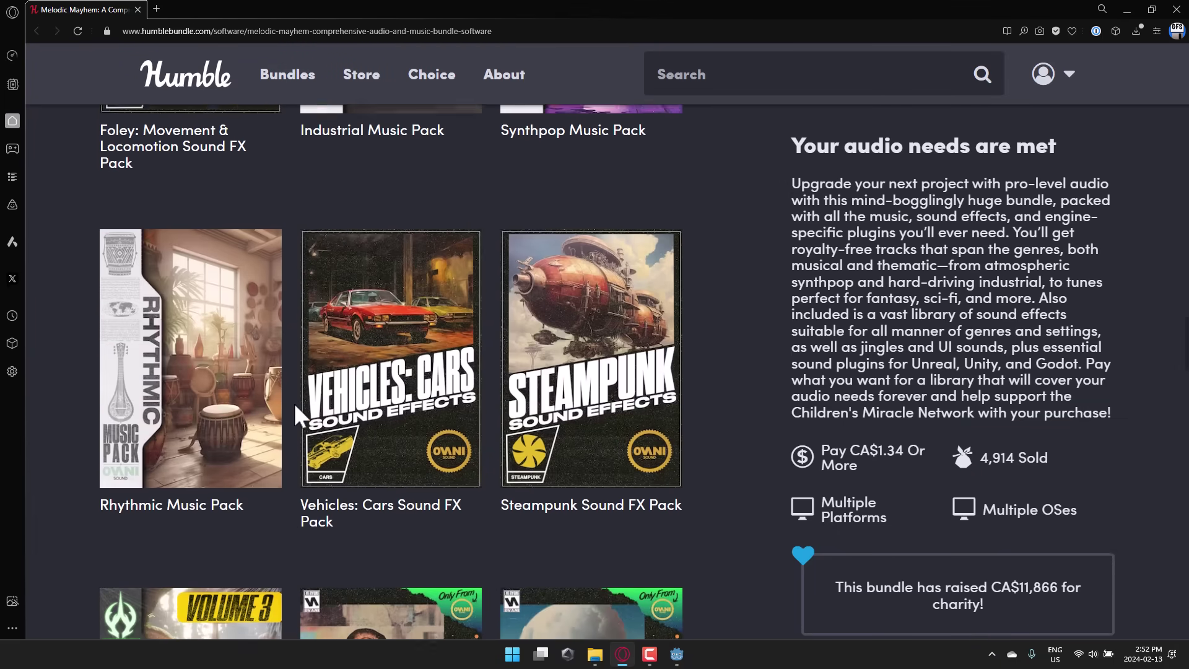
scroll(294, 401, up, 20)
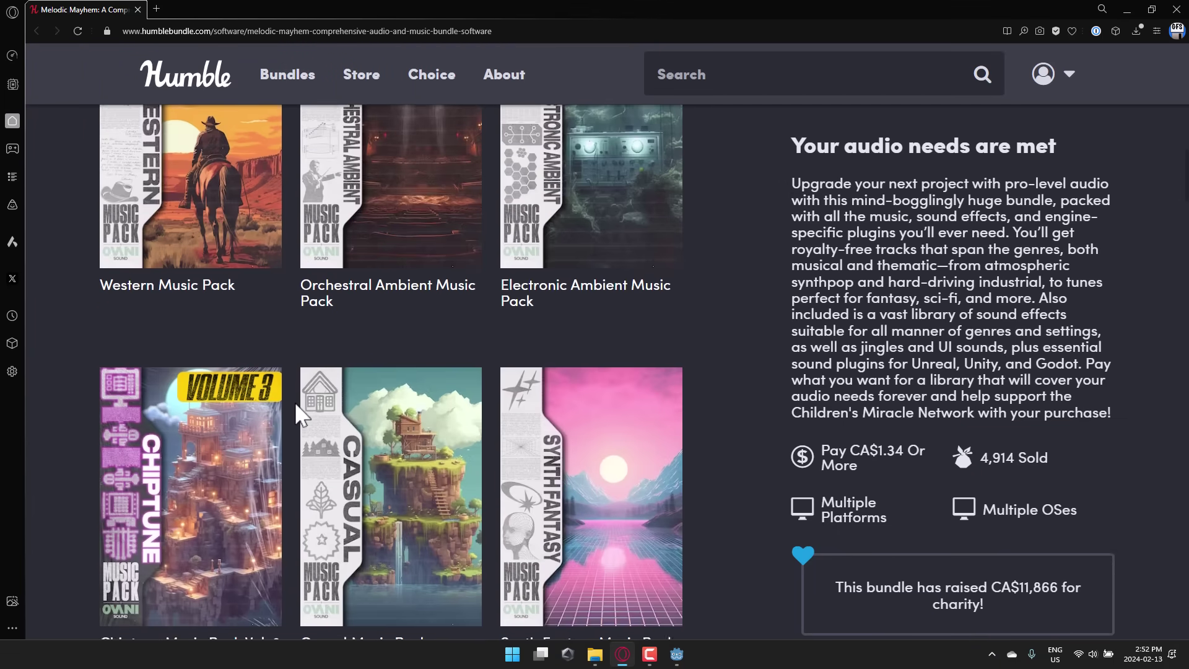
scroll(294, 401, up, 10)
scroll(186, 345, down, 2)
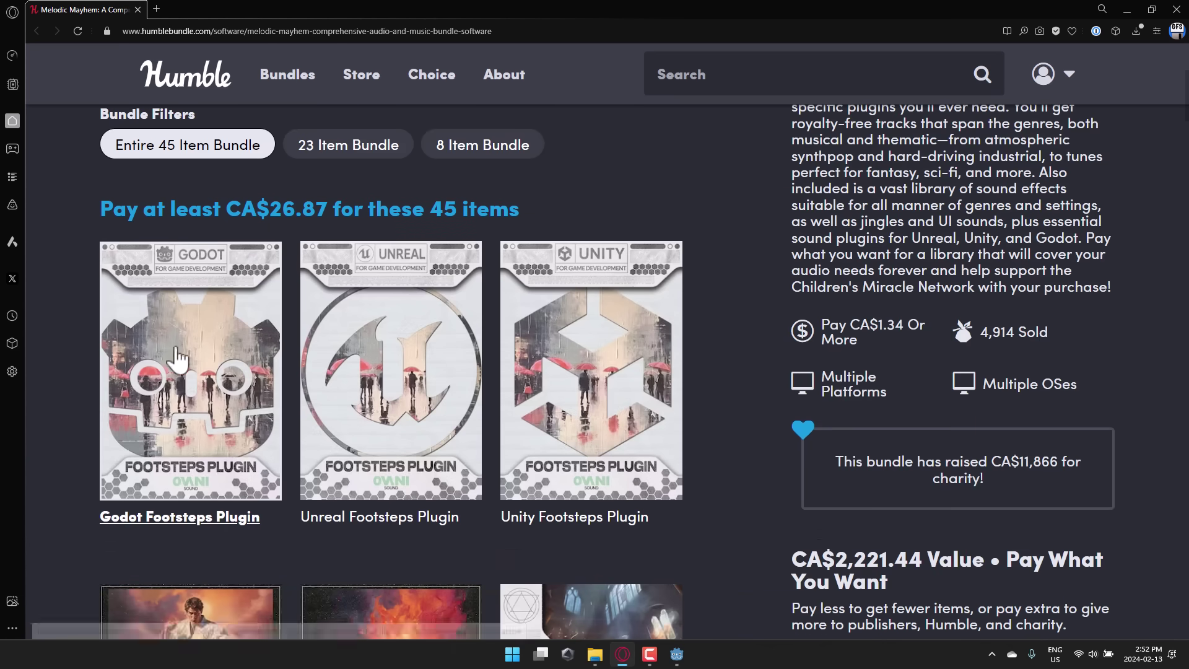